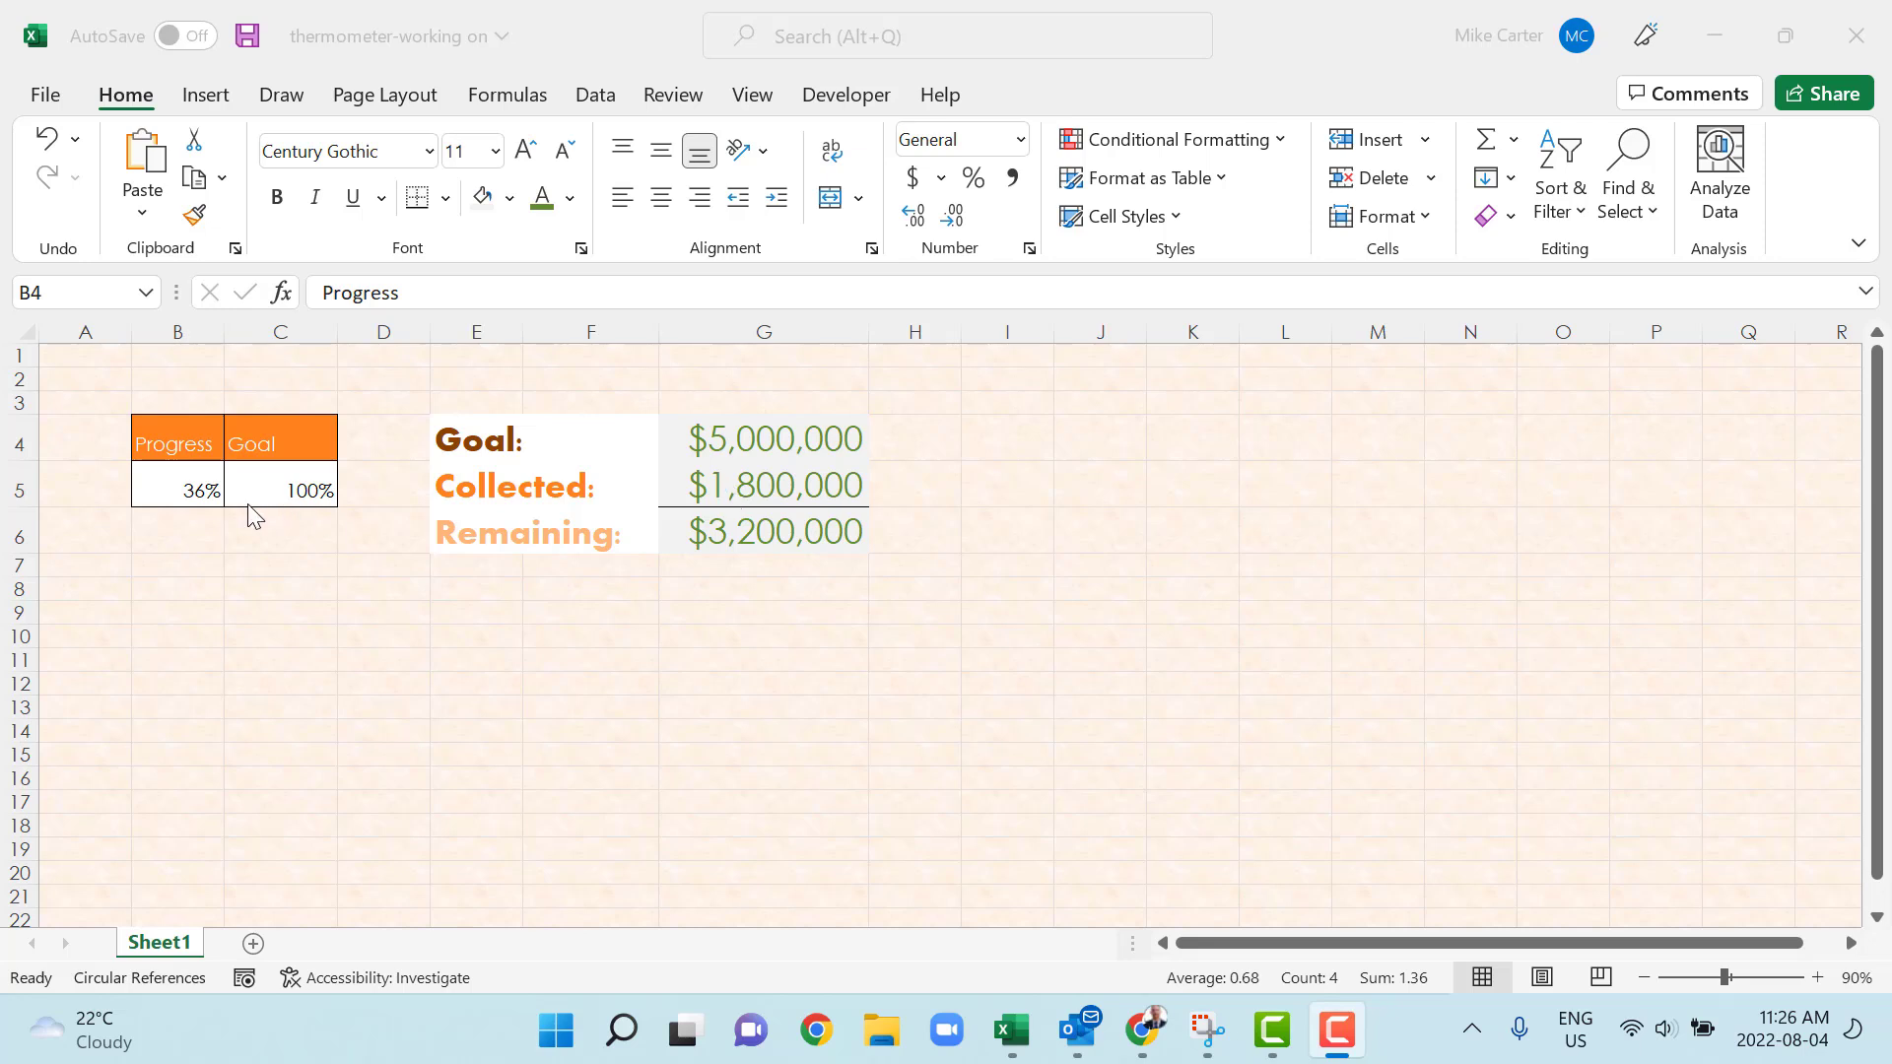
Insert a clustered column chart from the Progress and Goal data in B4:C5 and place it beside the dollar amounts, over columns I to O
{"action": "left_click", "coordinate": [188, 485]}
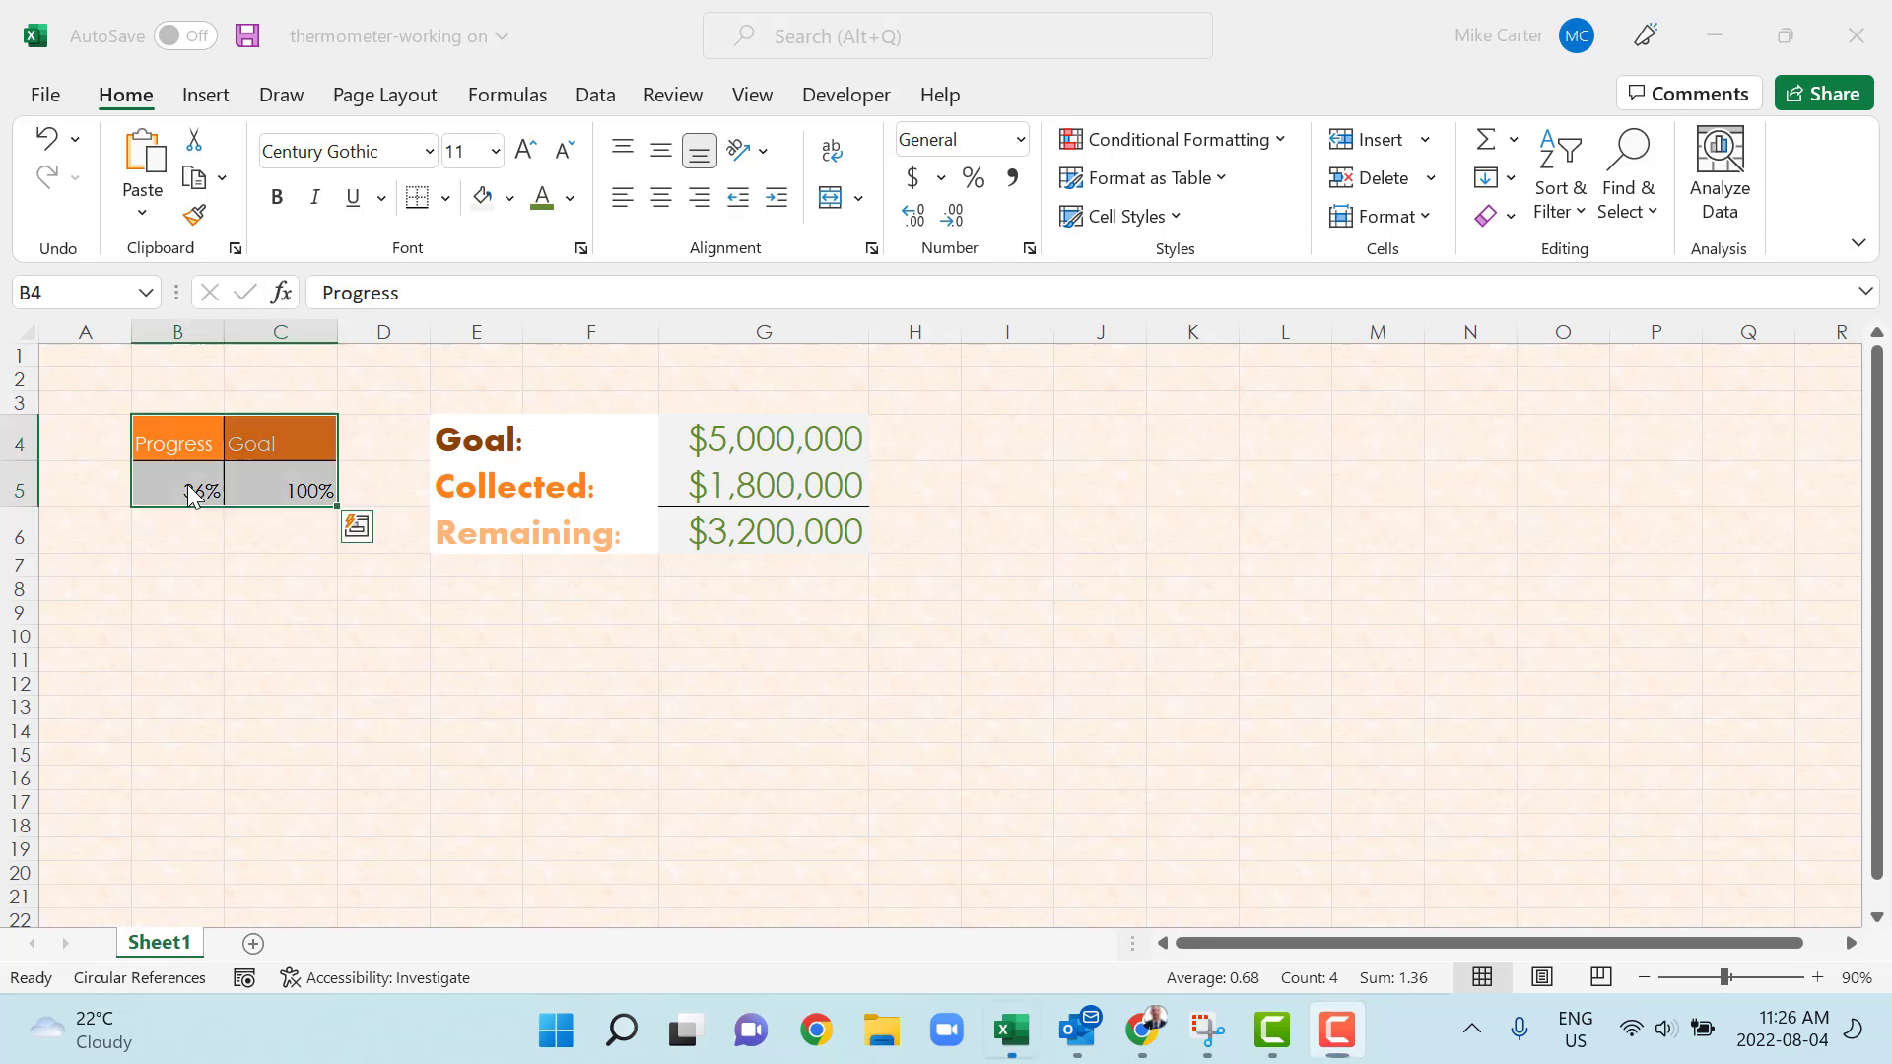
{"action": "left_click", "coordinate": [188, 485]}
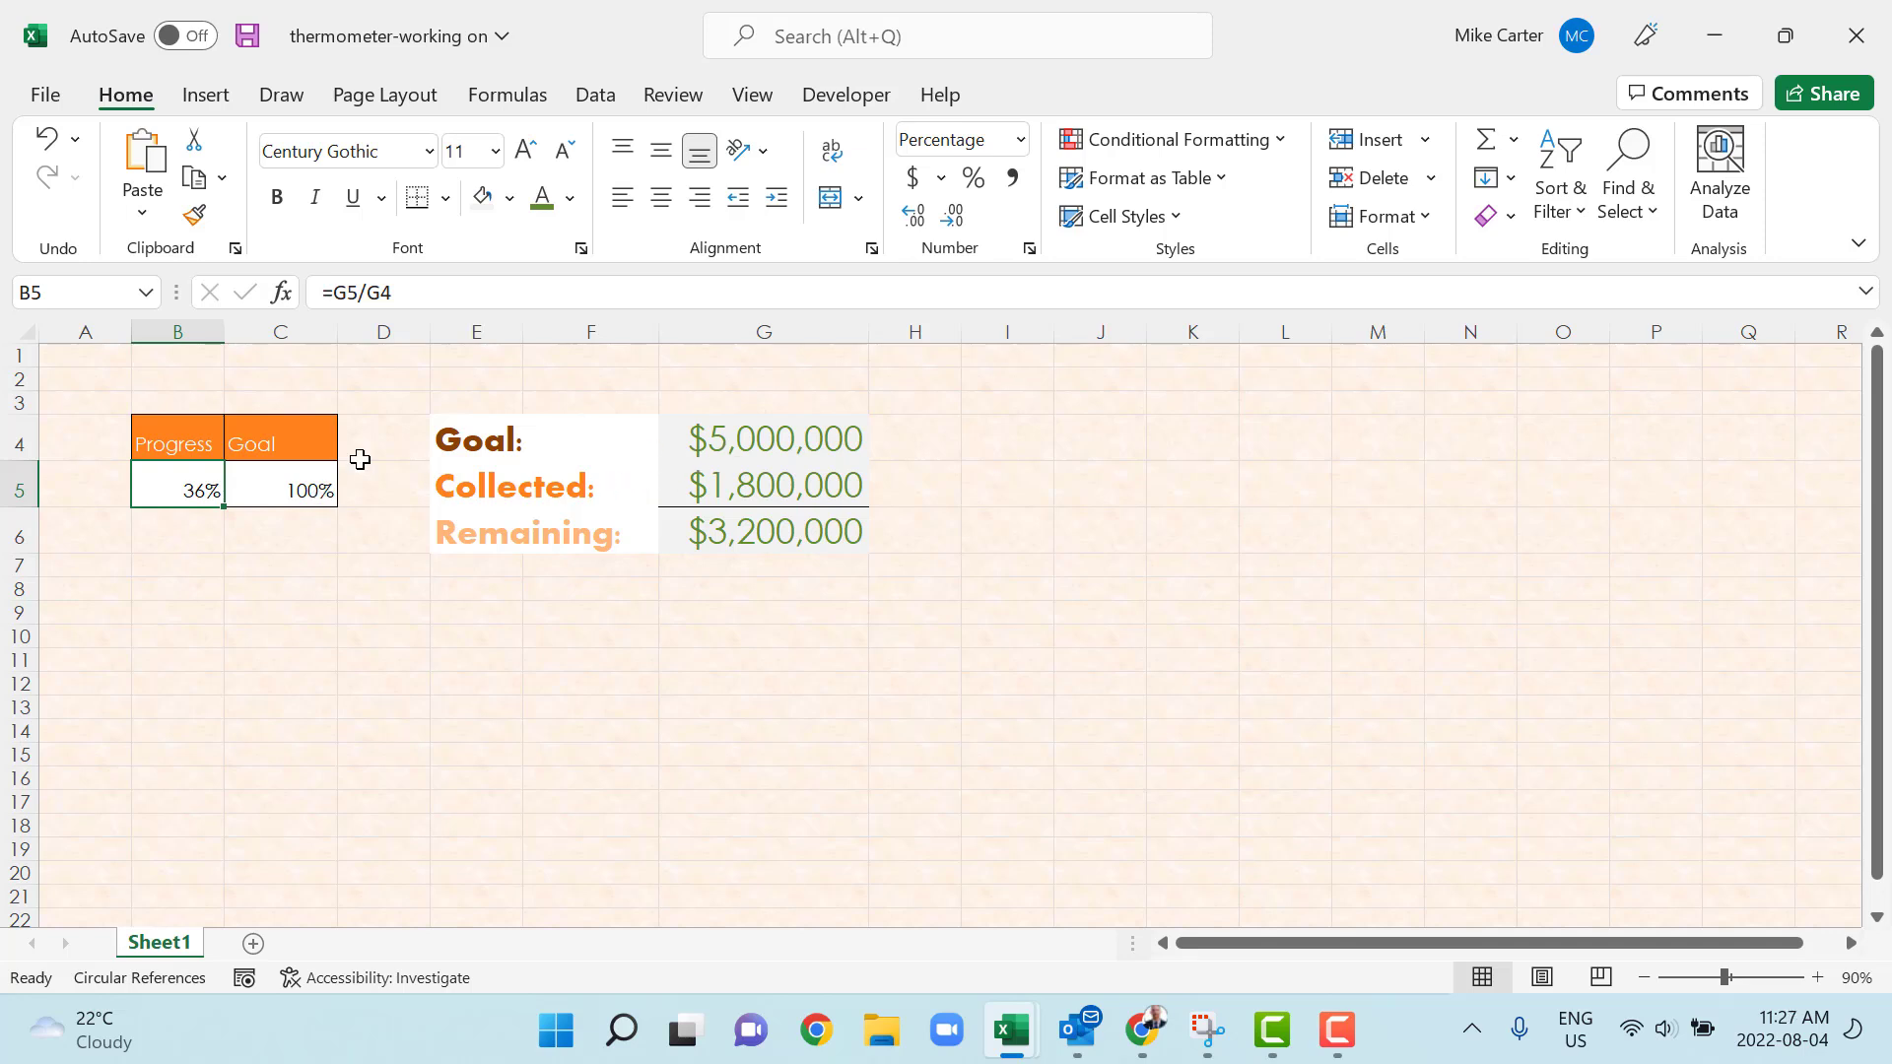
{"action": "left_click", "coordinate": [165, 434]}
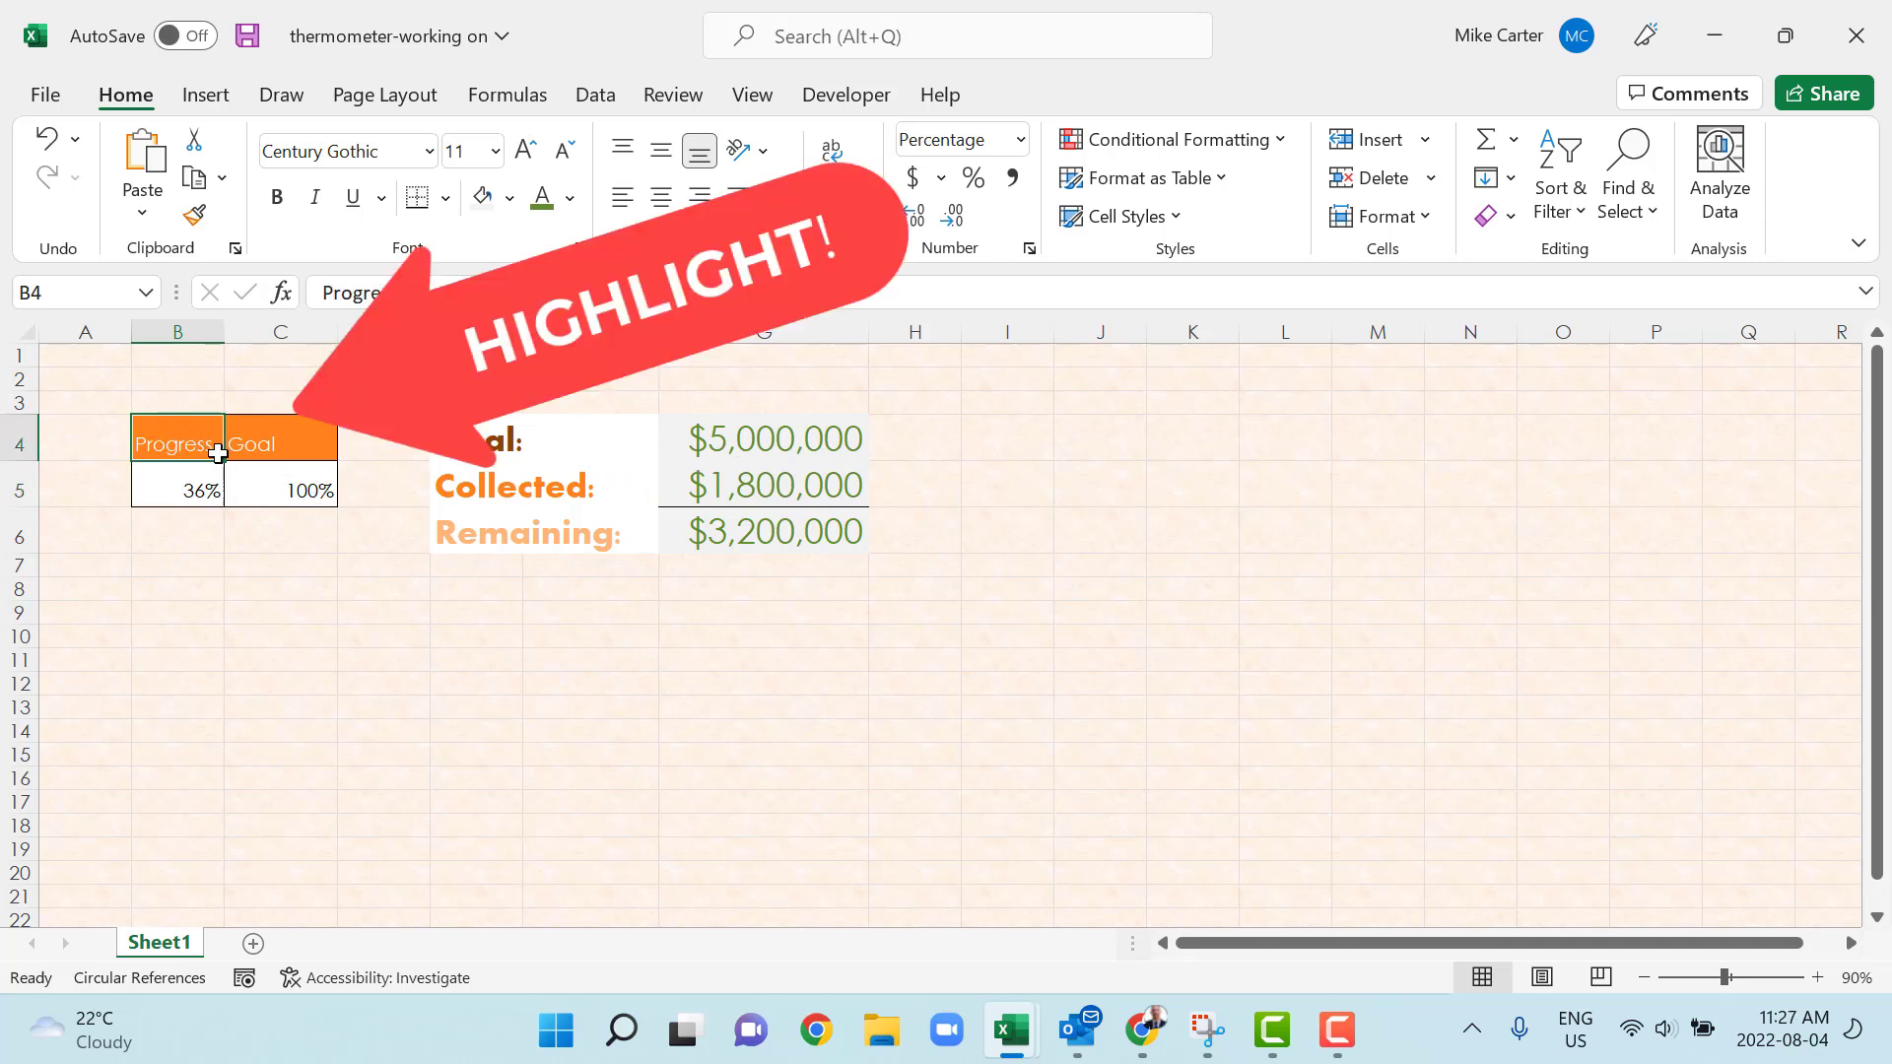
{"action": "left_click_drag", "start_coordinate": [165, 435], "coordinate": [281, 484]}
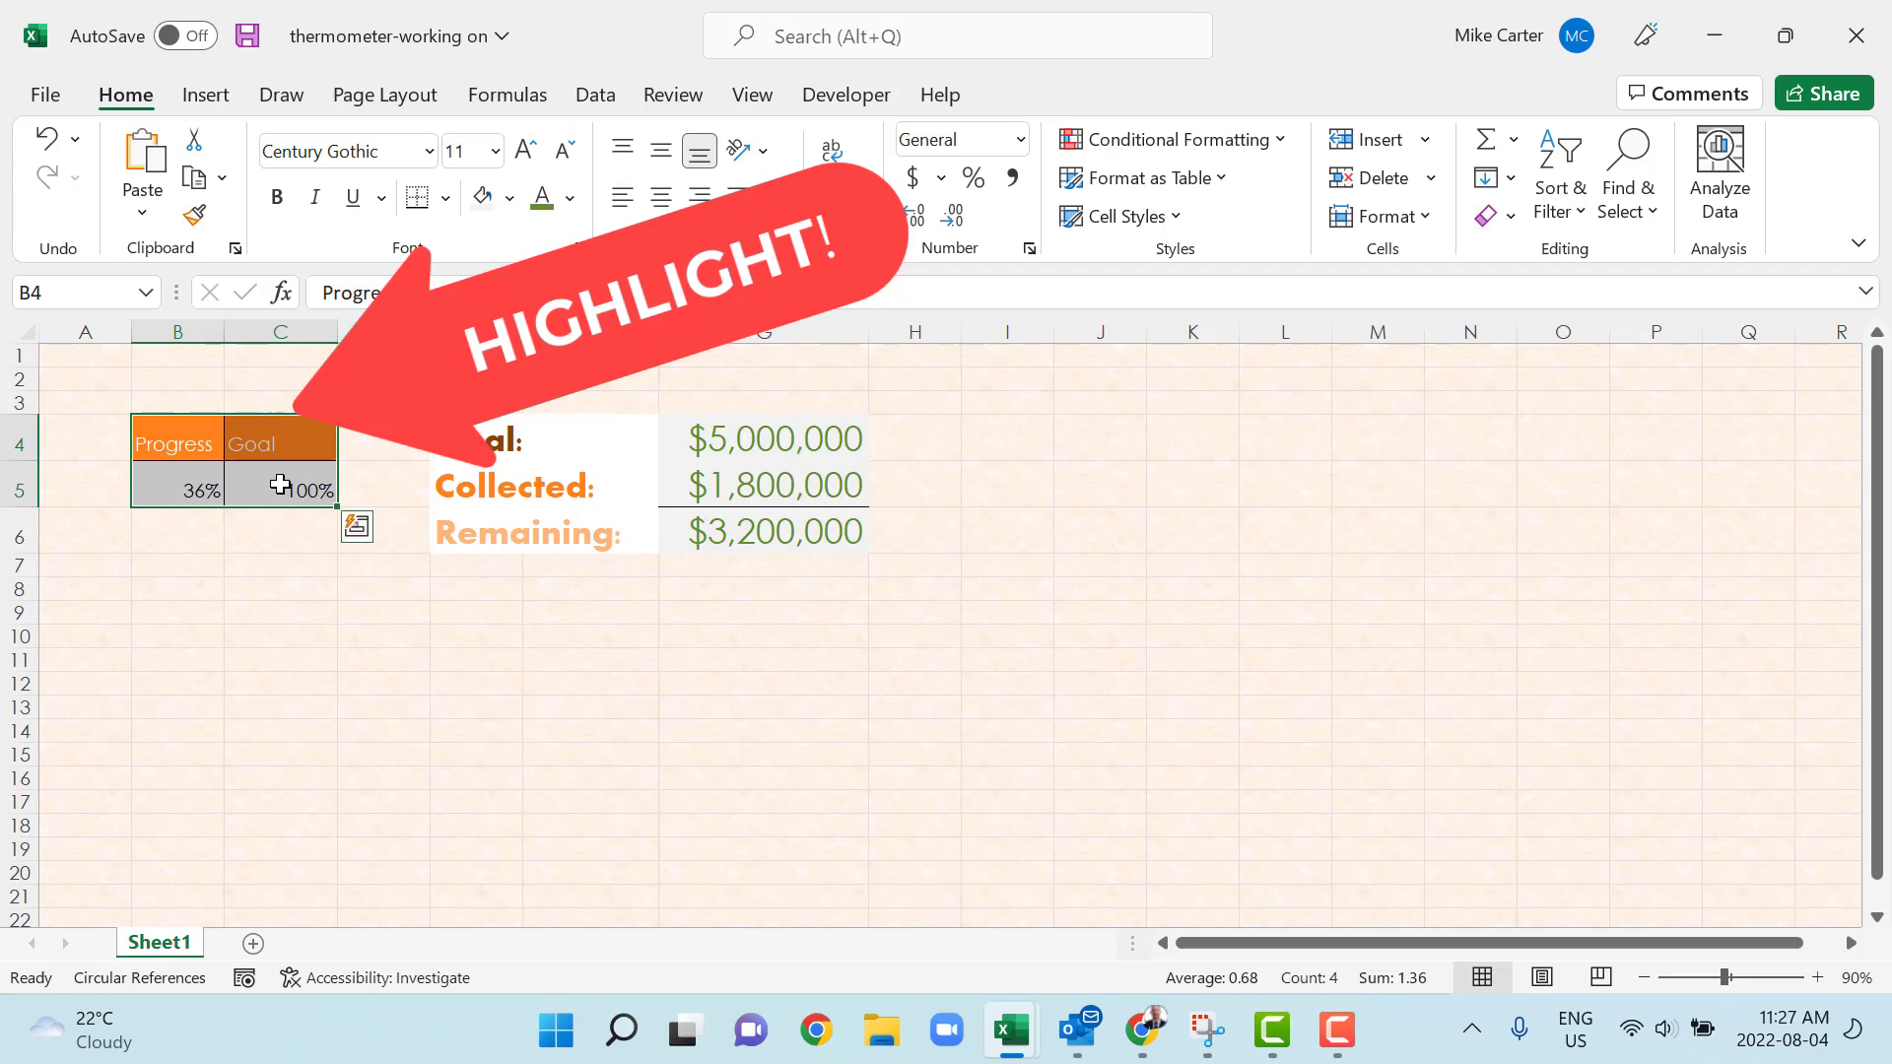
{"action": "left_click", "coordinate": [205, 95]}
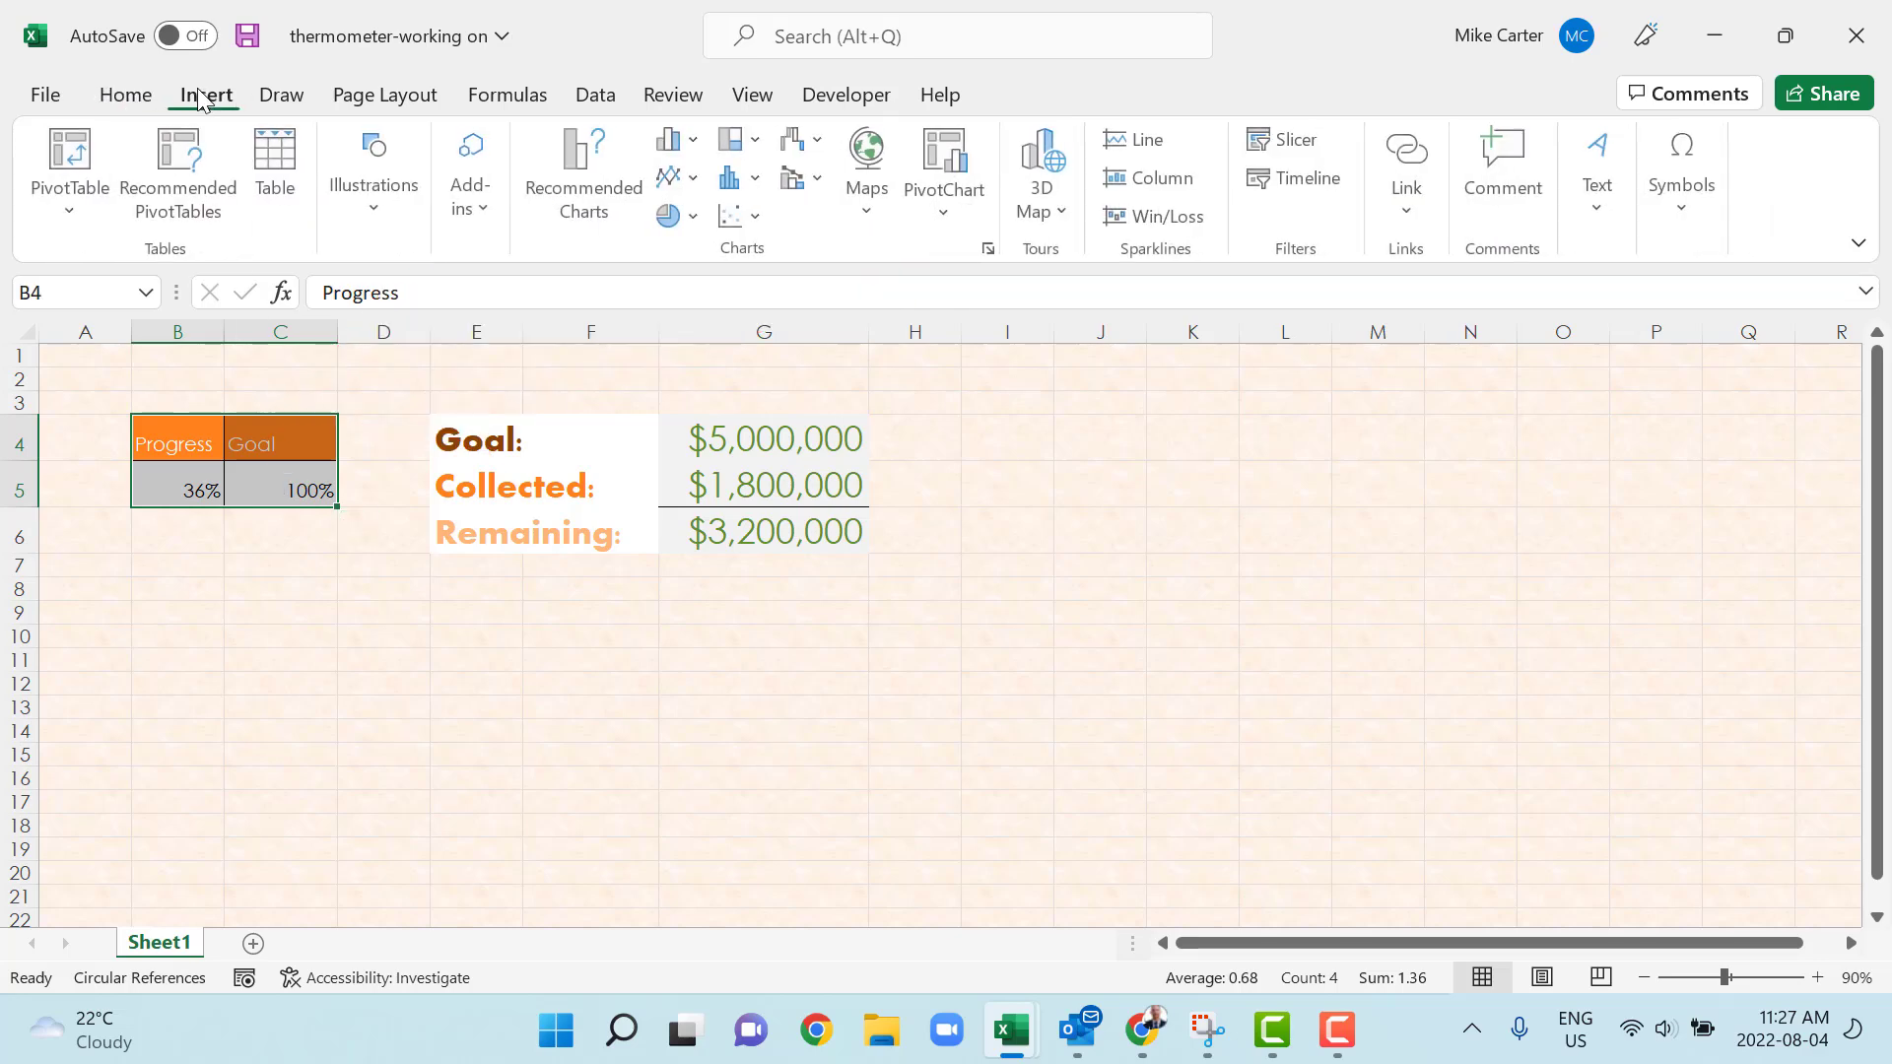
{"action": "left_click", "coordinate": [990, 252]}
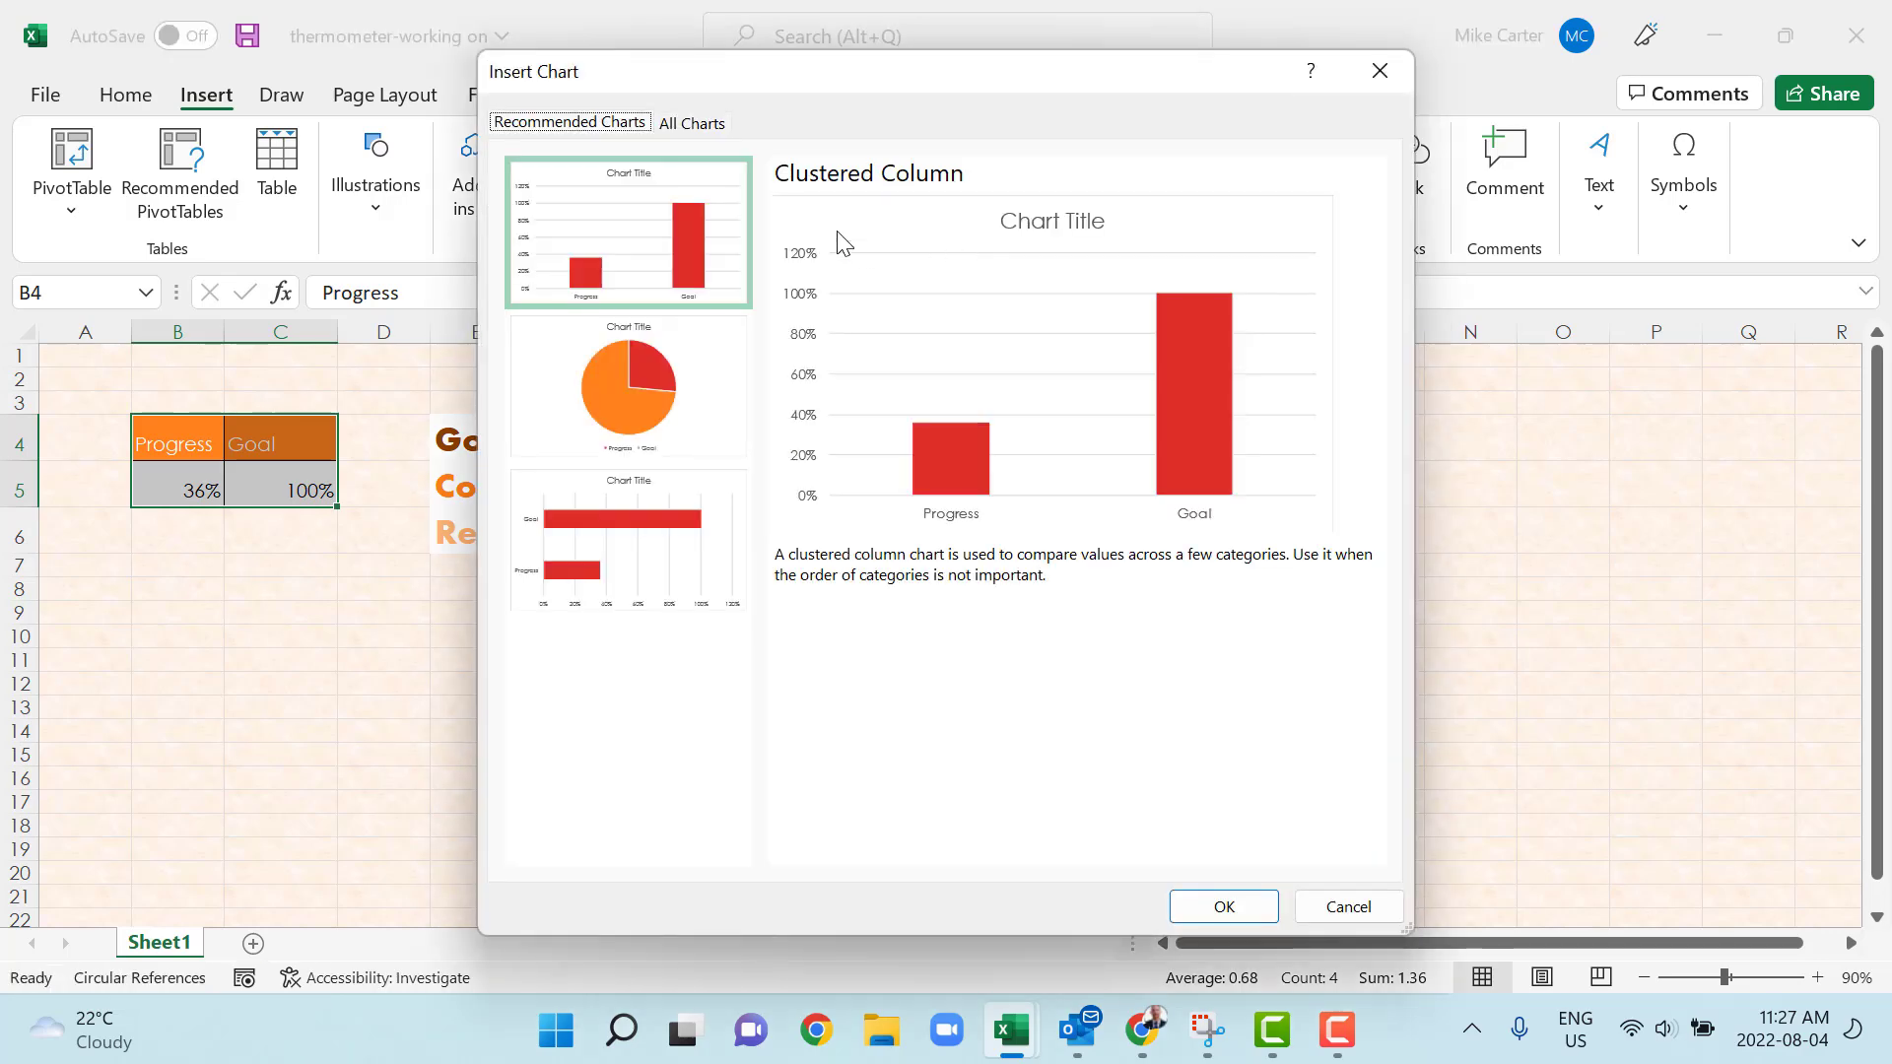
{"action": "left_click", "coordinate": [695, 123]}
{"action": "mouse_move", "coordinate": [878, 358]}
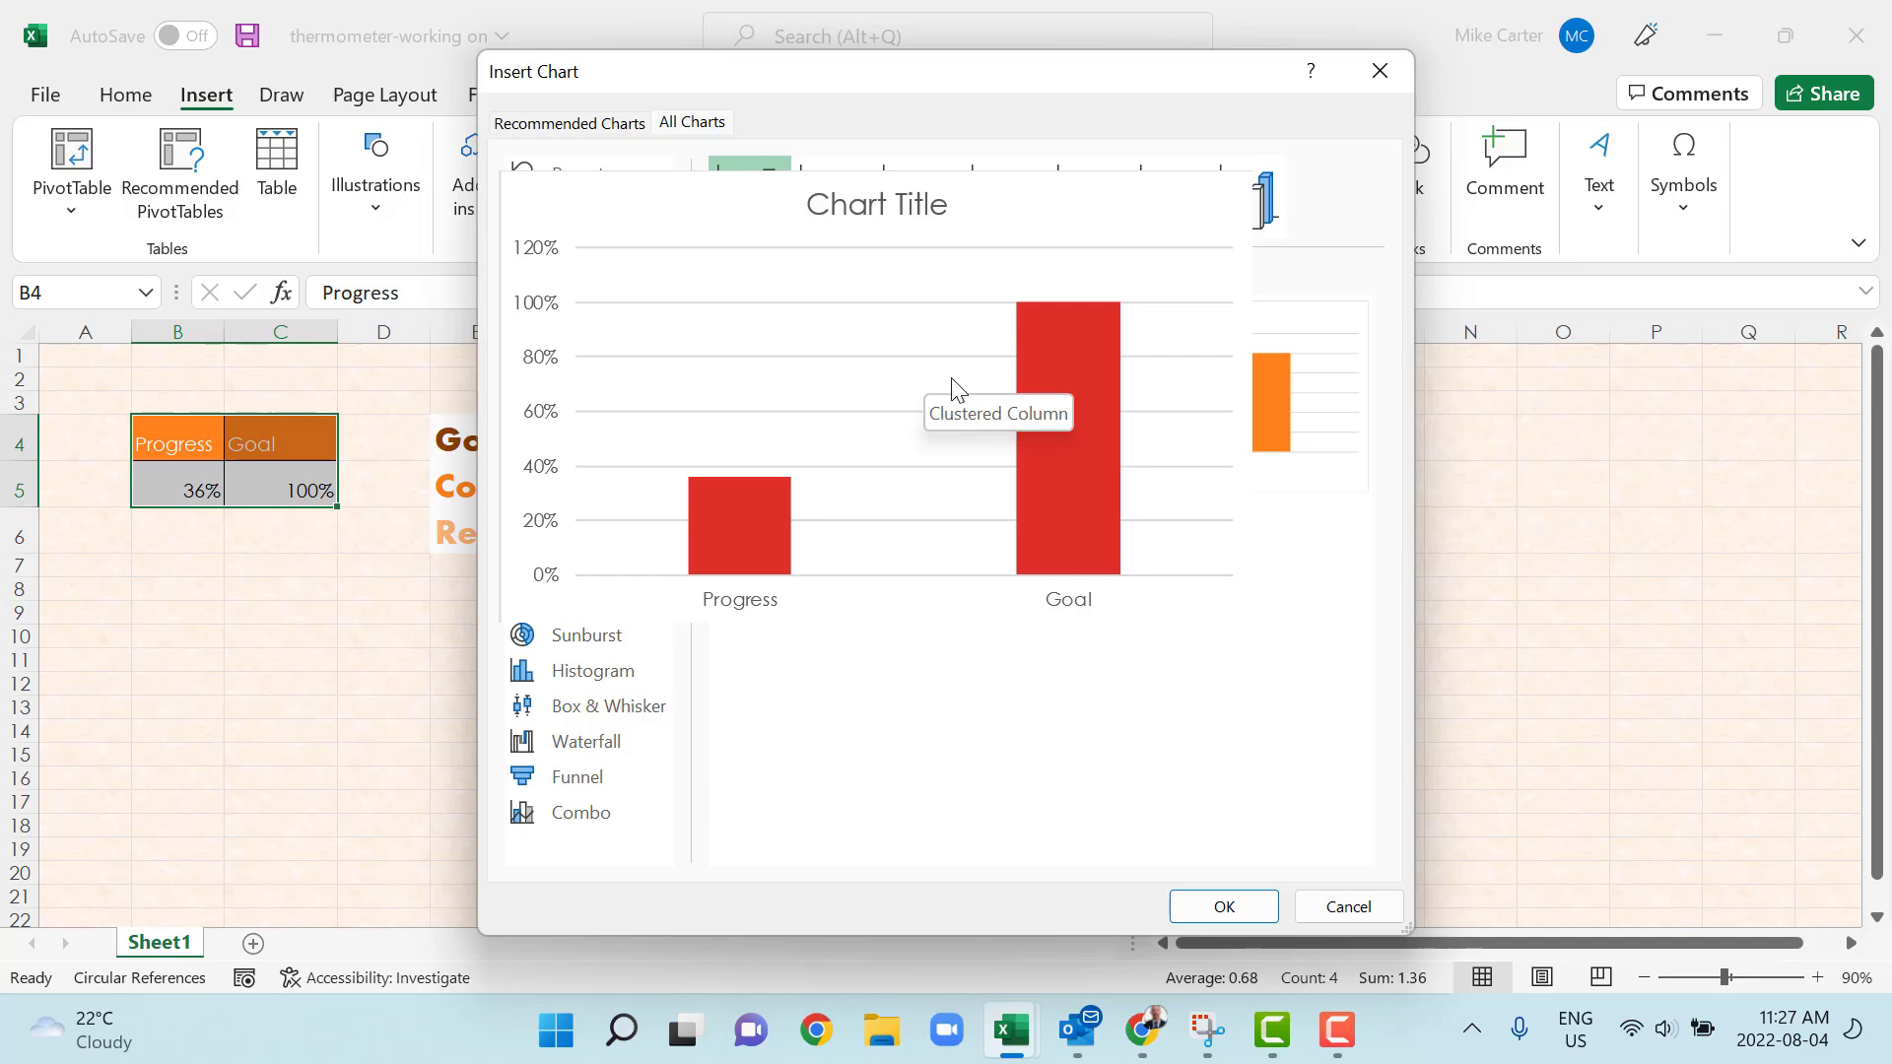
{"action": "left_click", "coordinate": [1212, 906]}
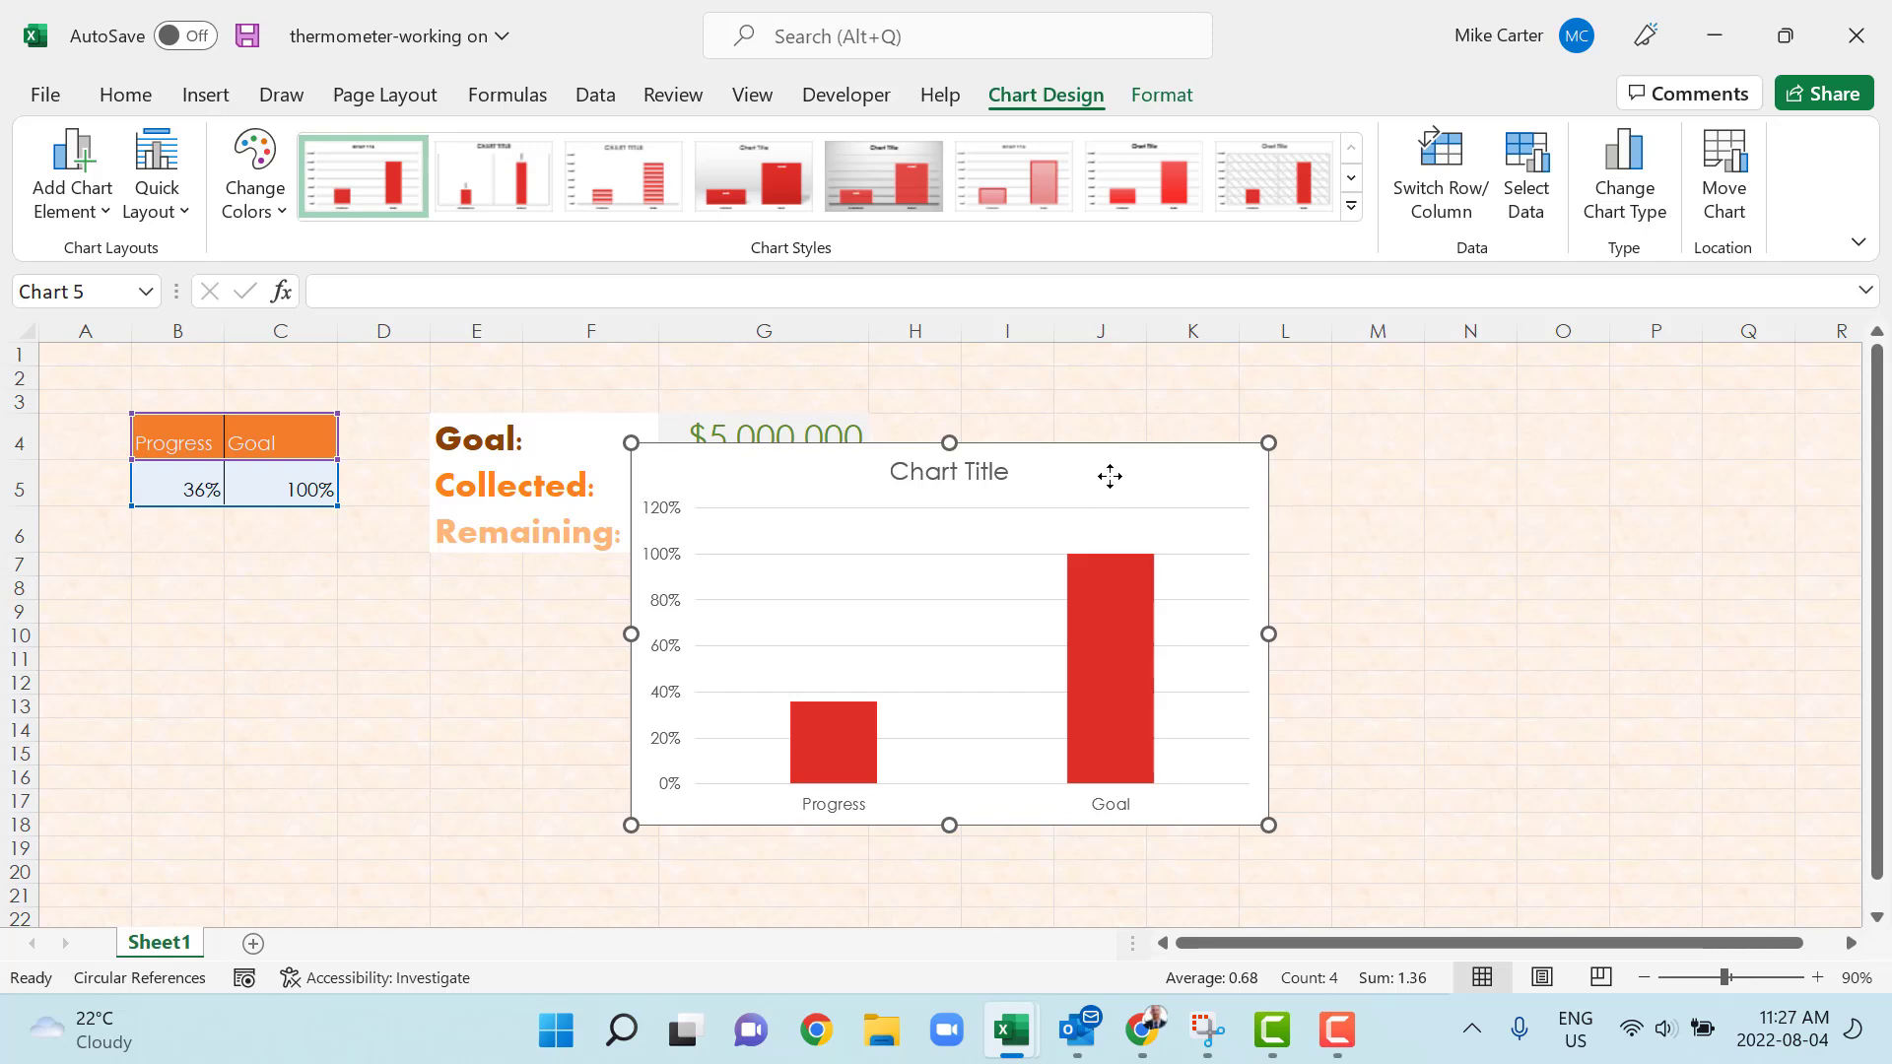
{"action": "left_click_drag", "start_coordinate": [1109, 476], "coordinate": [1402, 435]}
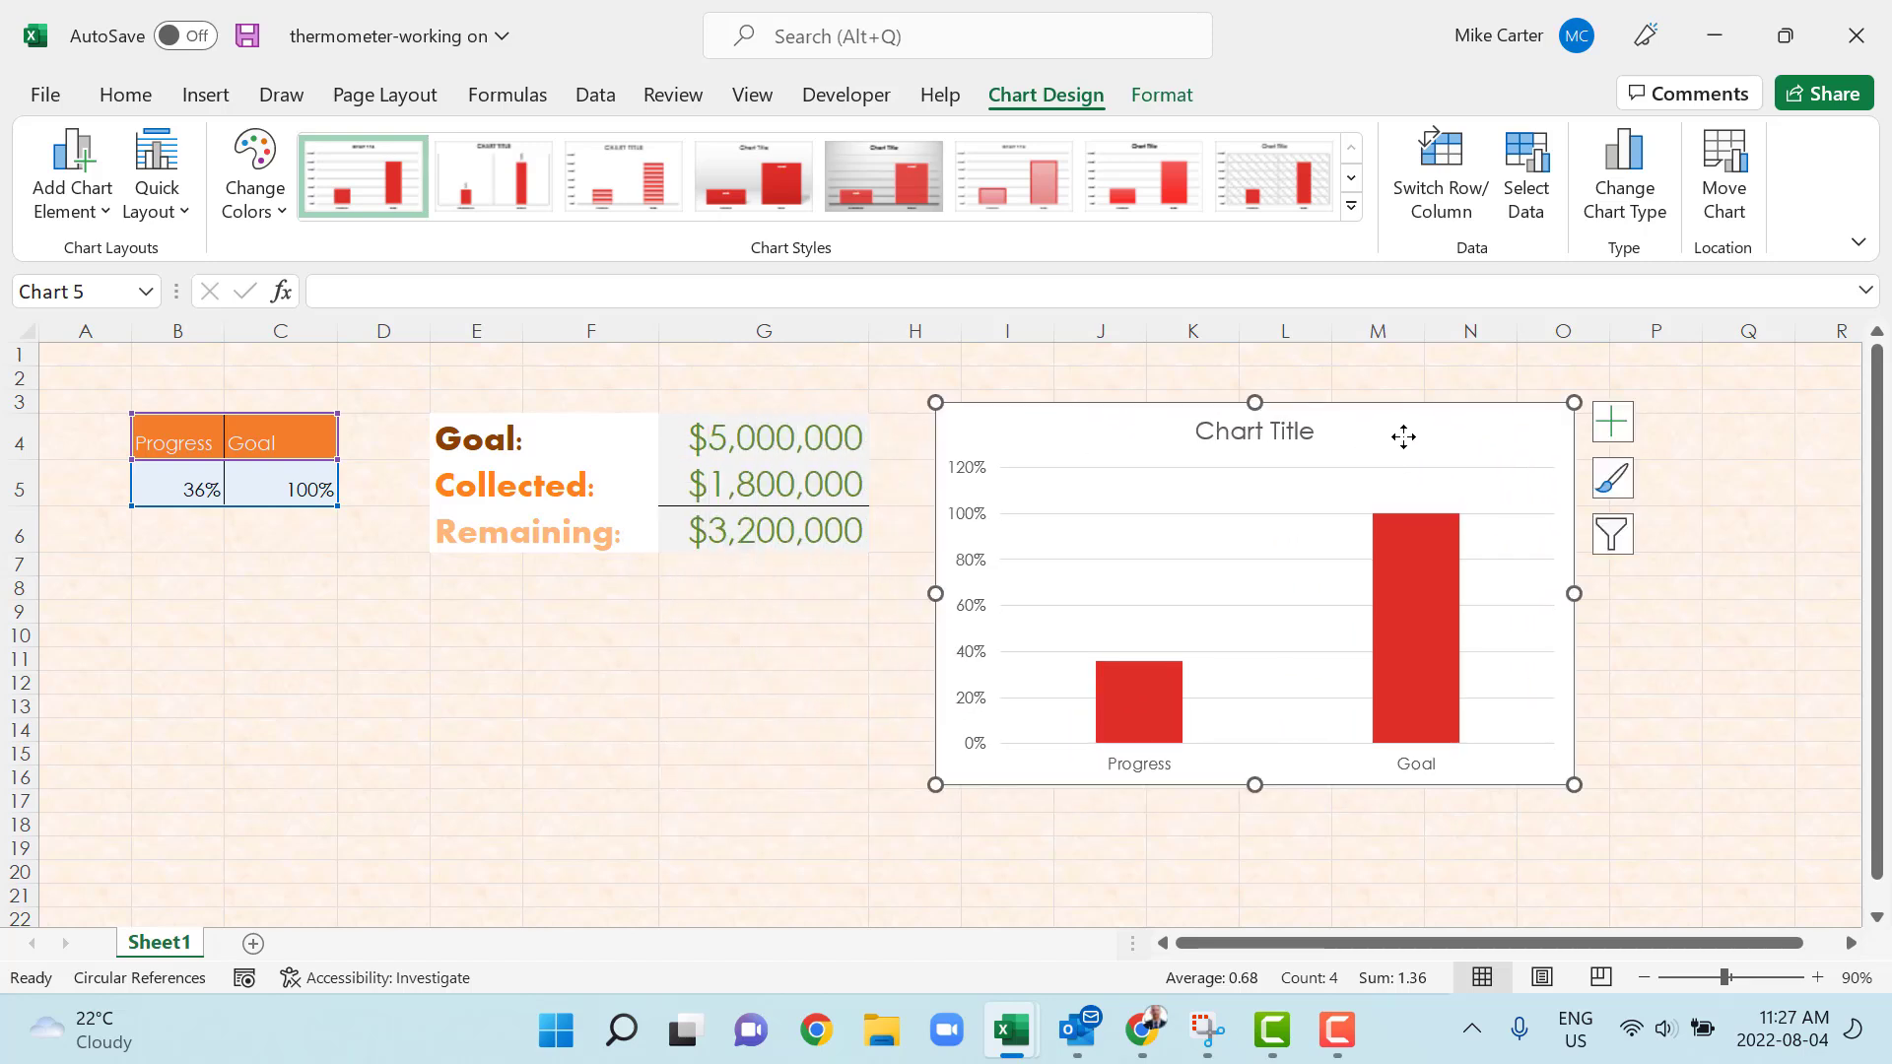
Remove the chart title and the gridlines from the column chart
{"action": "left_click", "coordinate": [1614, 440]}
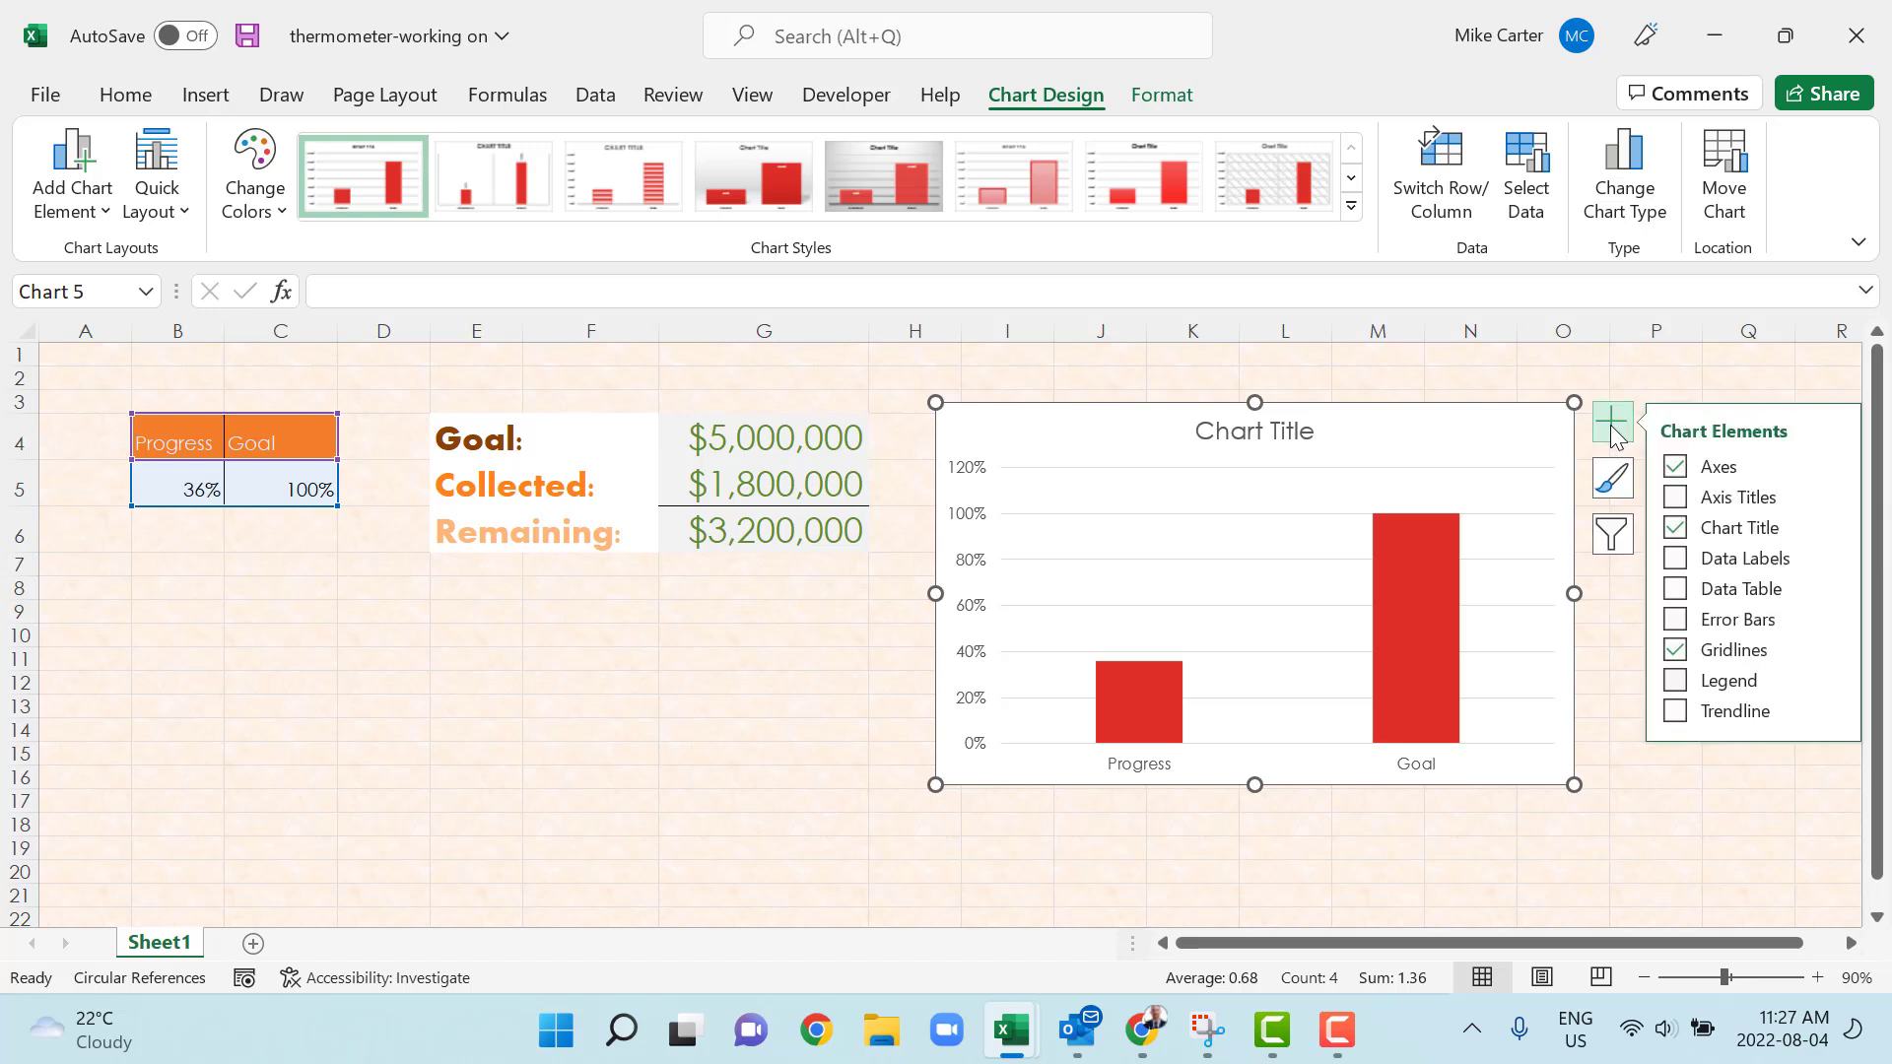
{"action": "left_click", "coordinate": [1675, 528]}
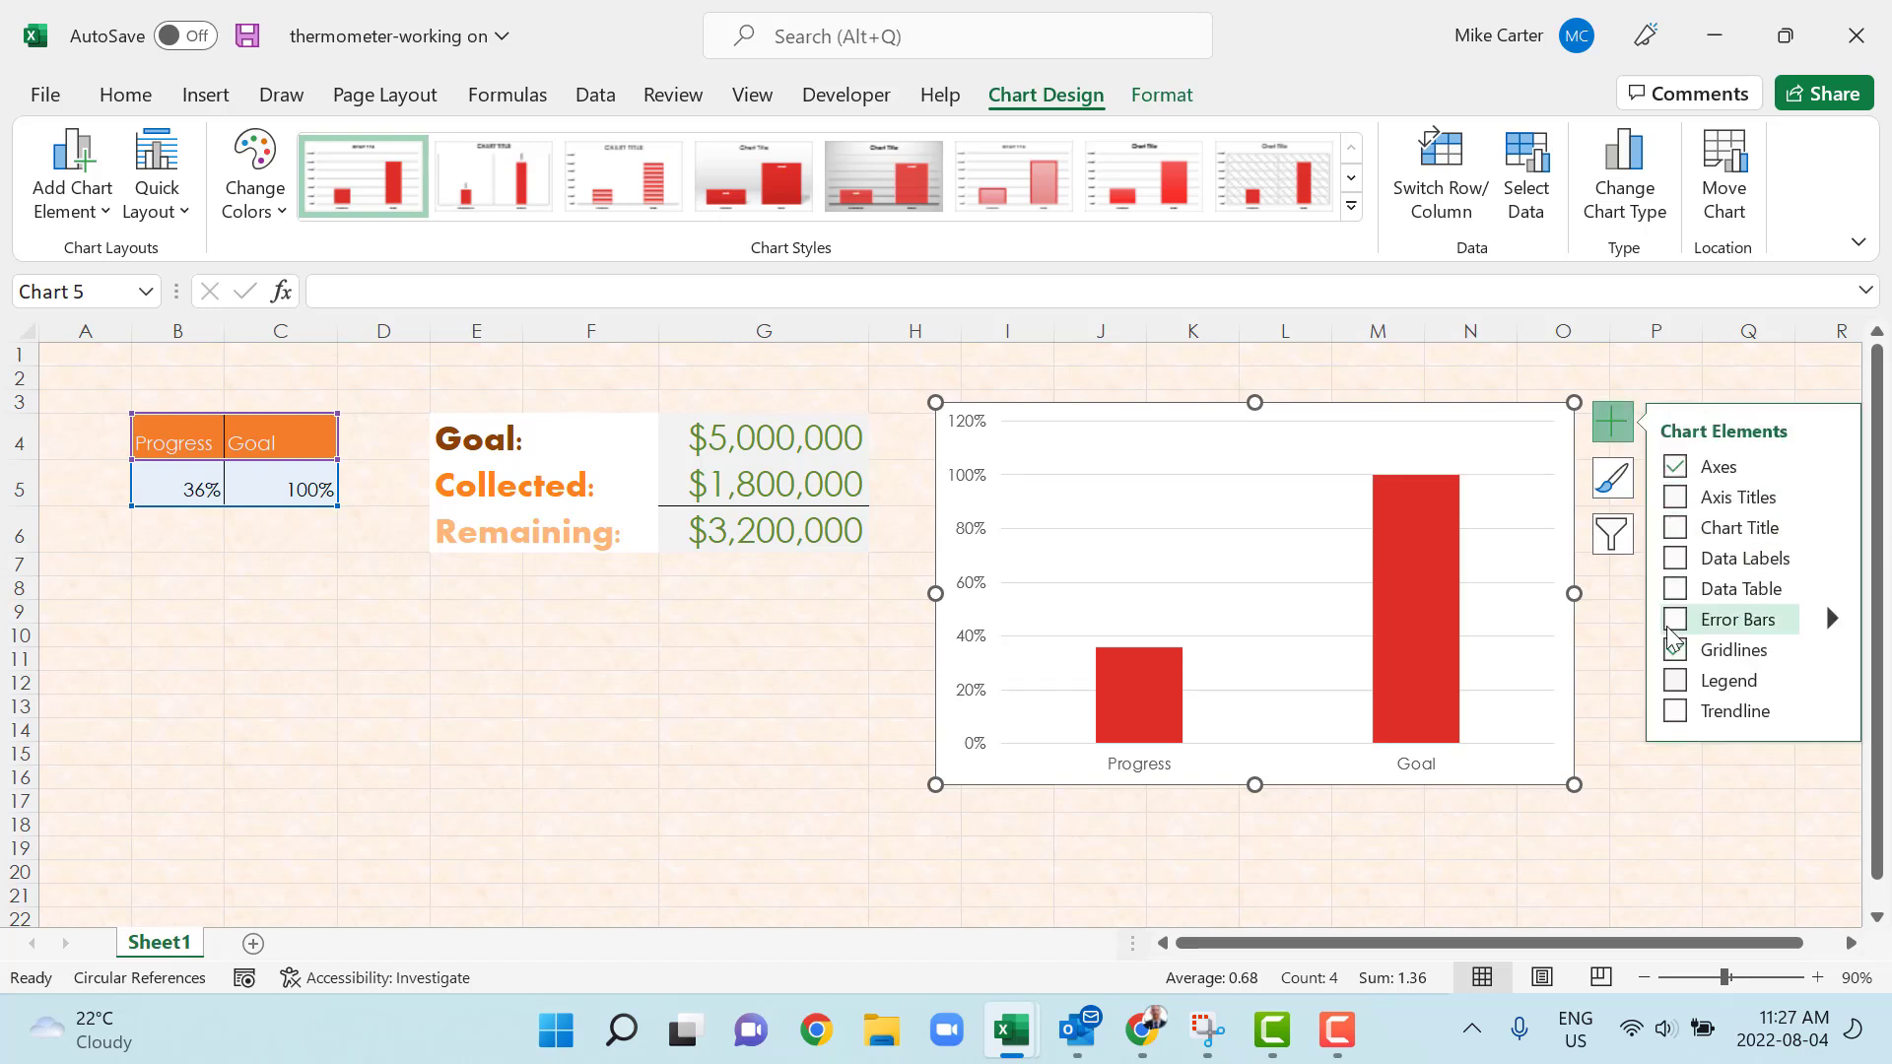
{"action": "left_click", "coordinate": [1675, 646]}
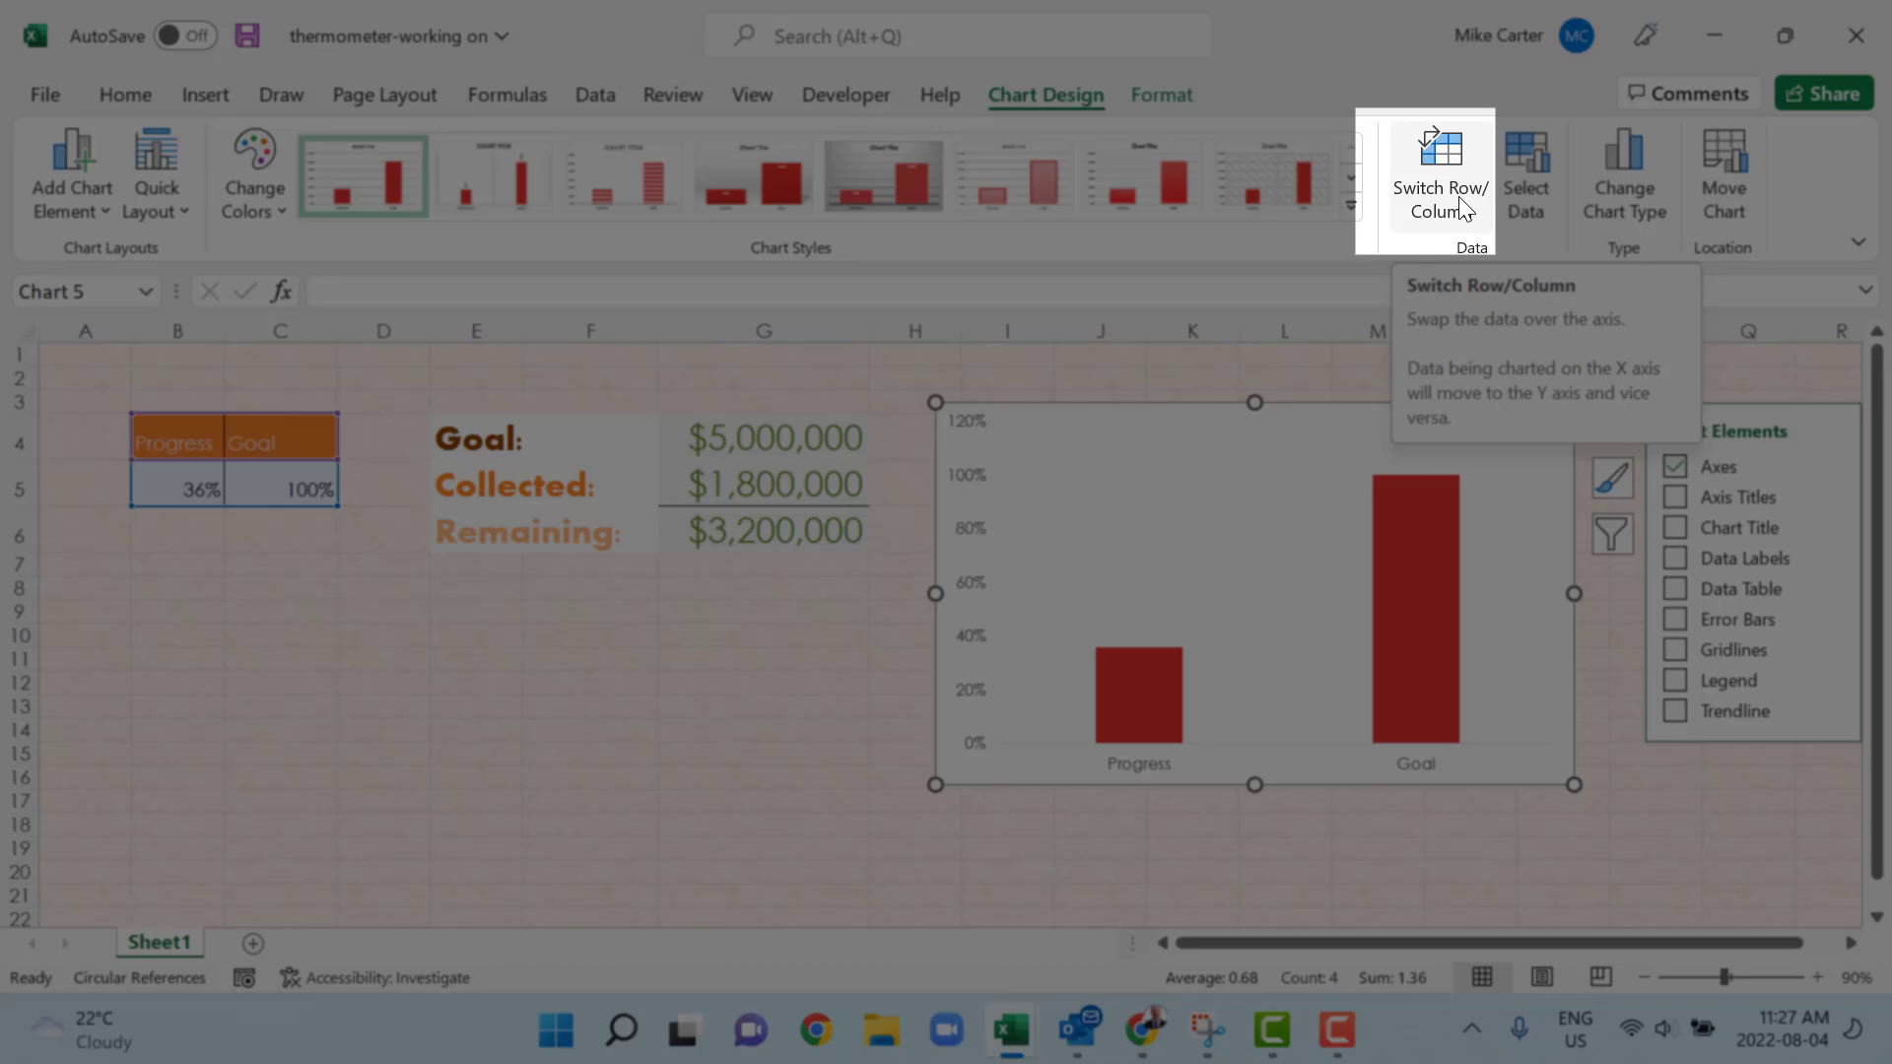
Switch the chart's rows and columns, and plot the Progress series on the secondary axis
{"action": "left_click", "coordinate": [1462, 209]}
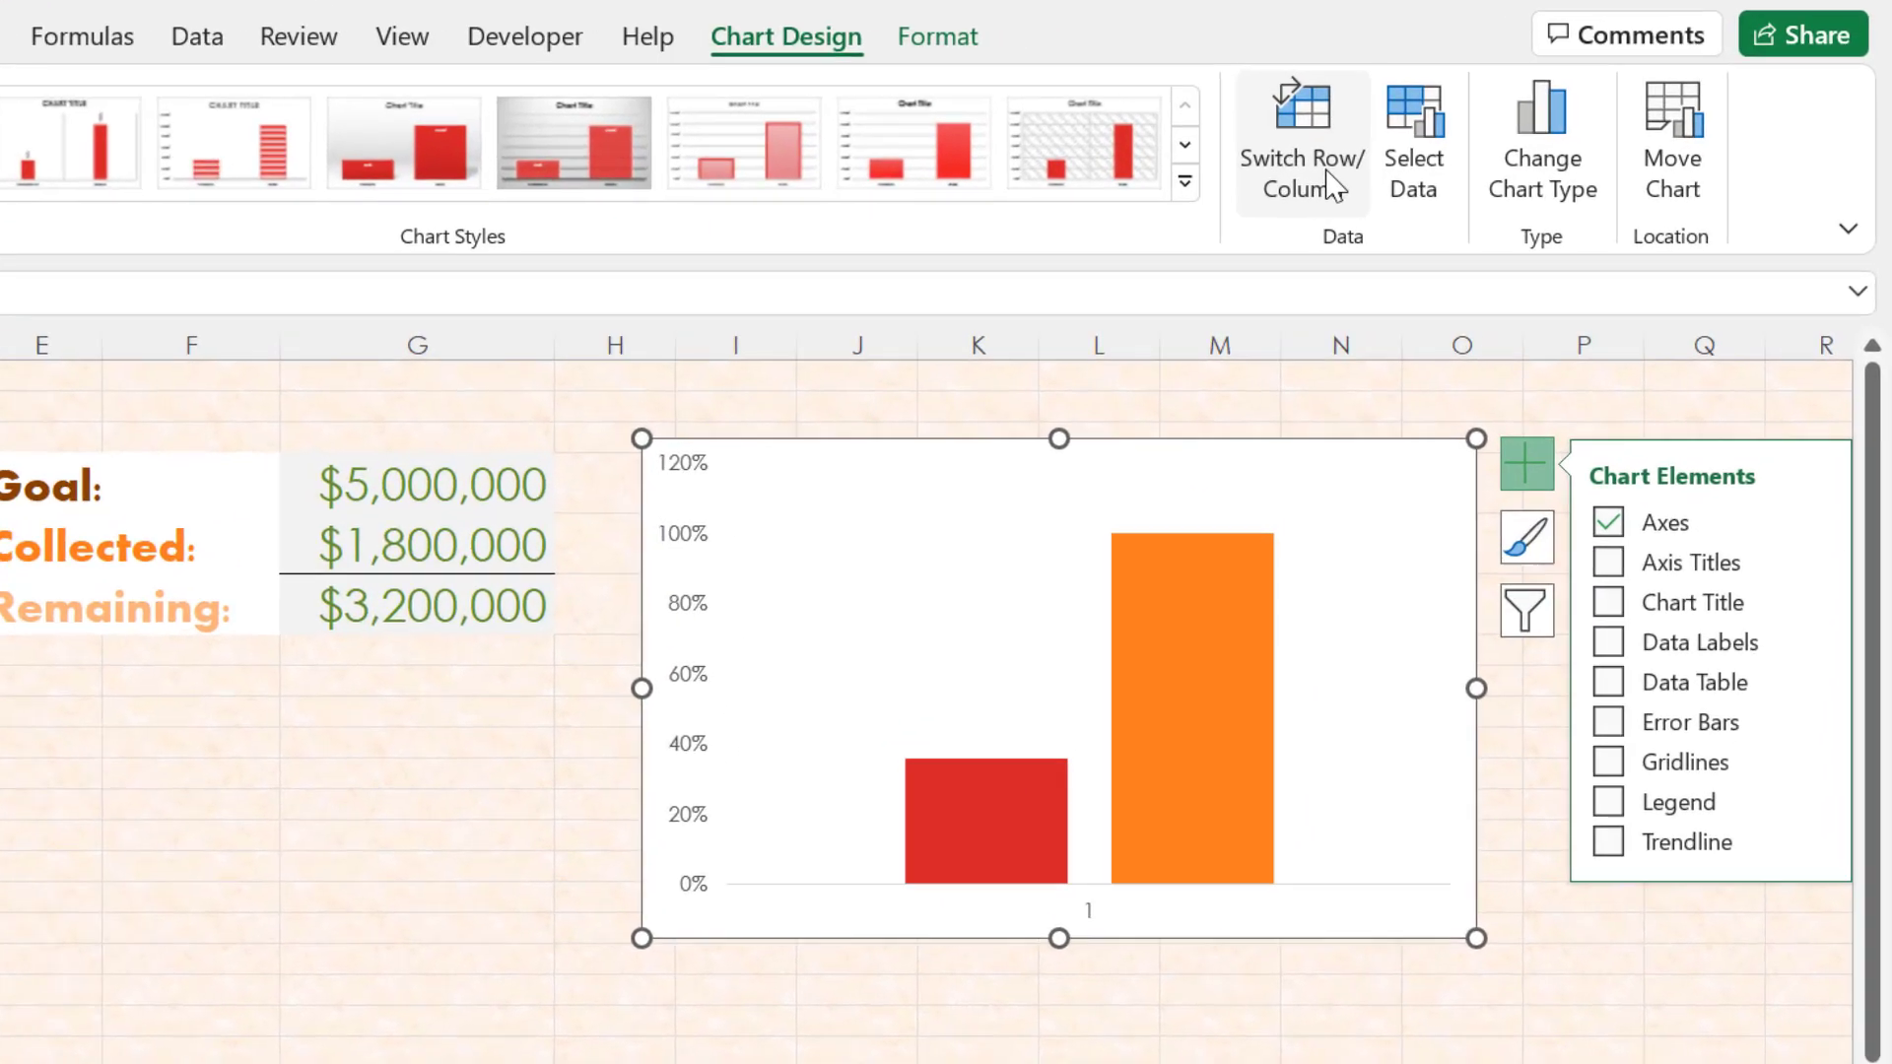
{"action": "mouse_move", "coordinate": [1158, 744]}
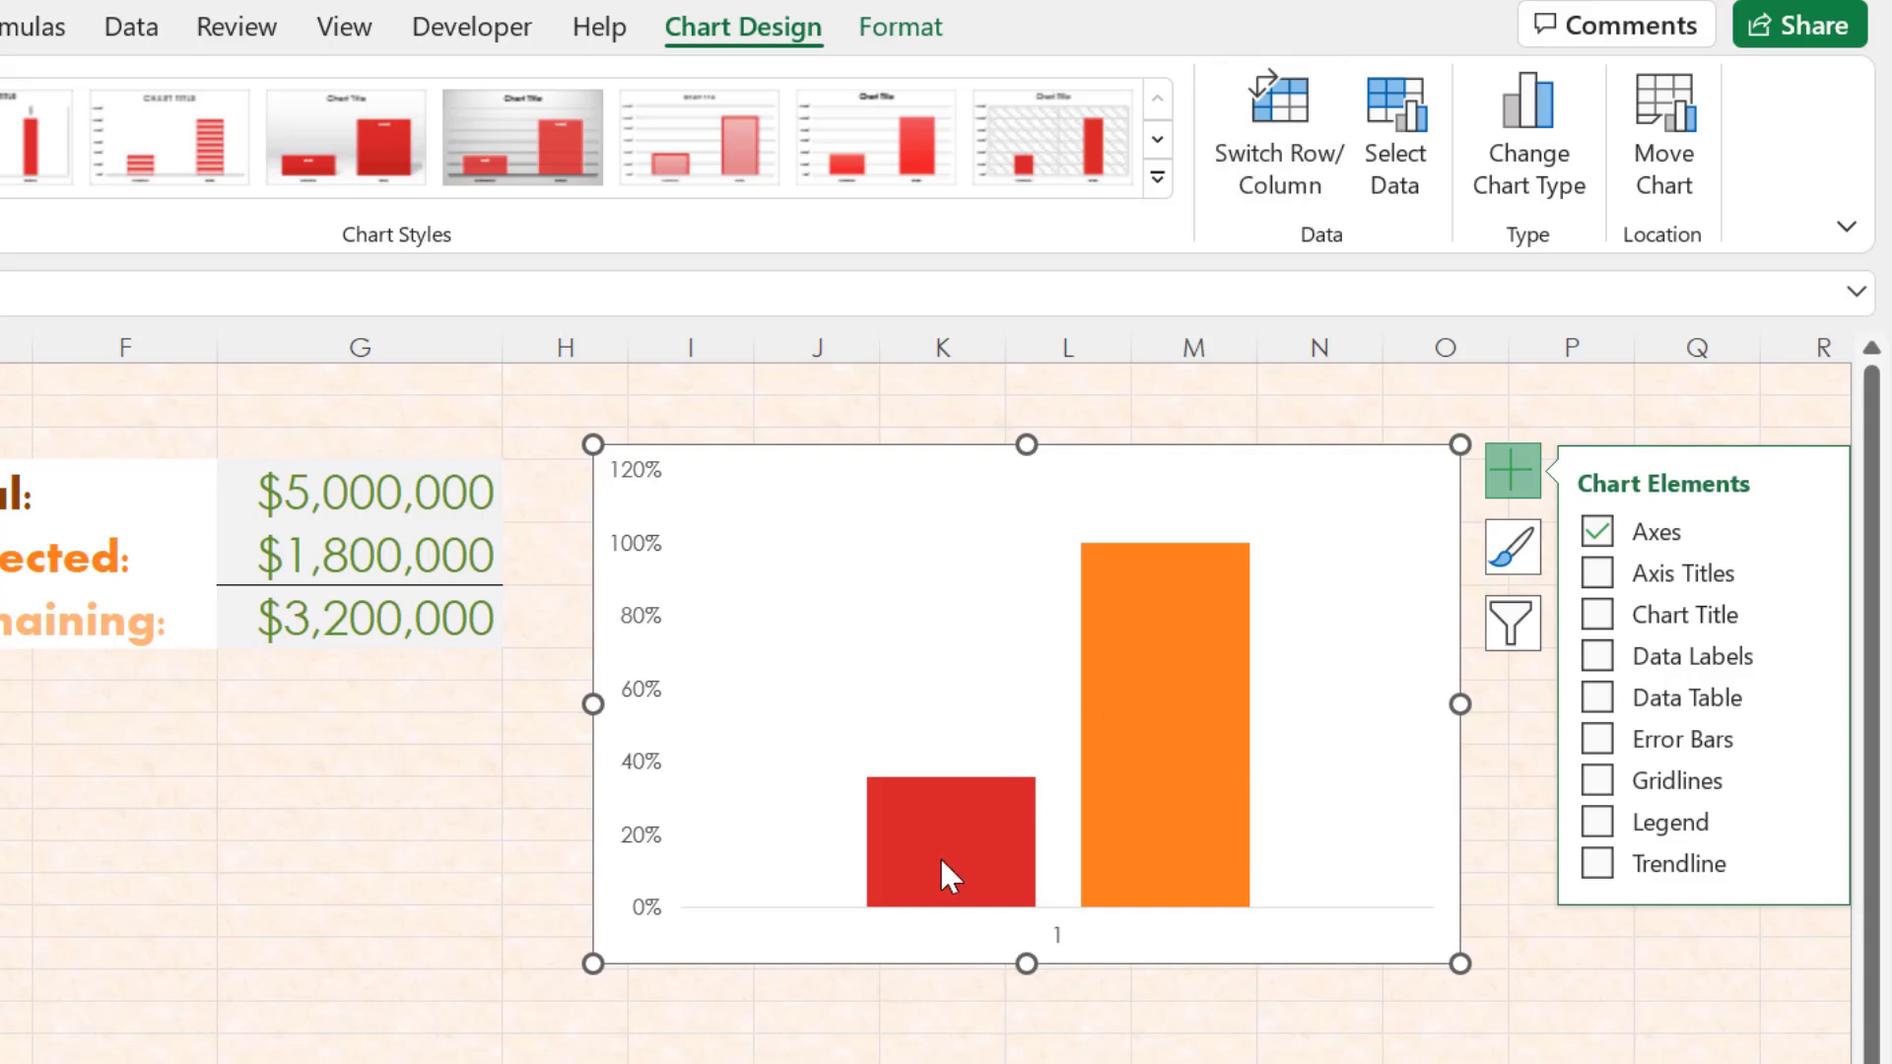
{"action": "mouse_move", "coordinate": [933, 862]}
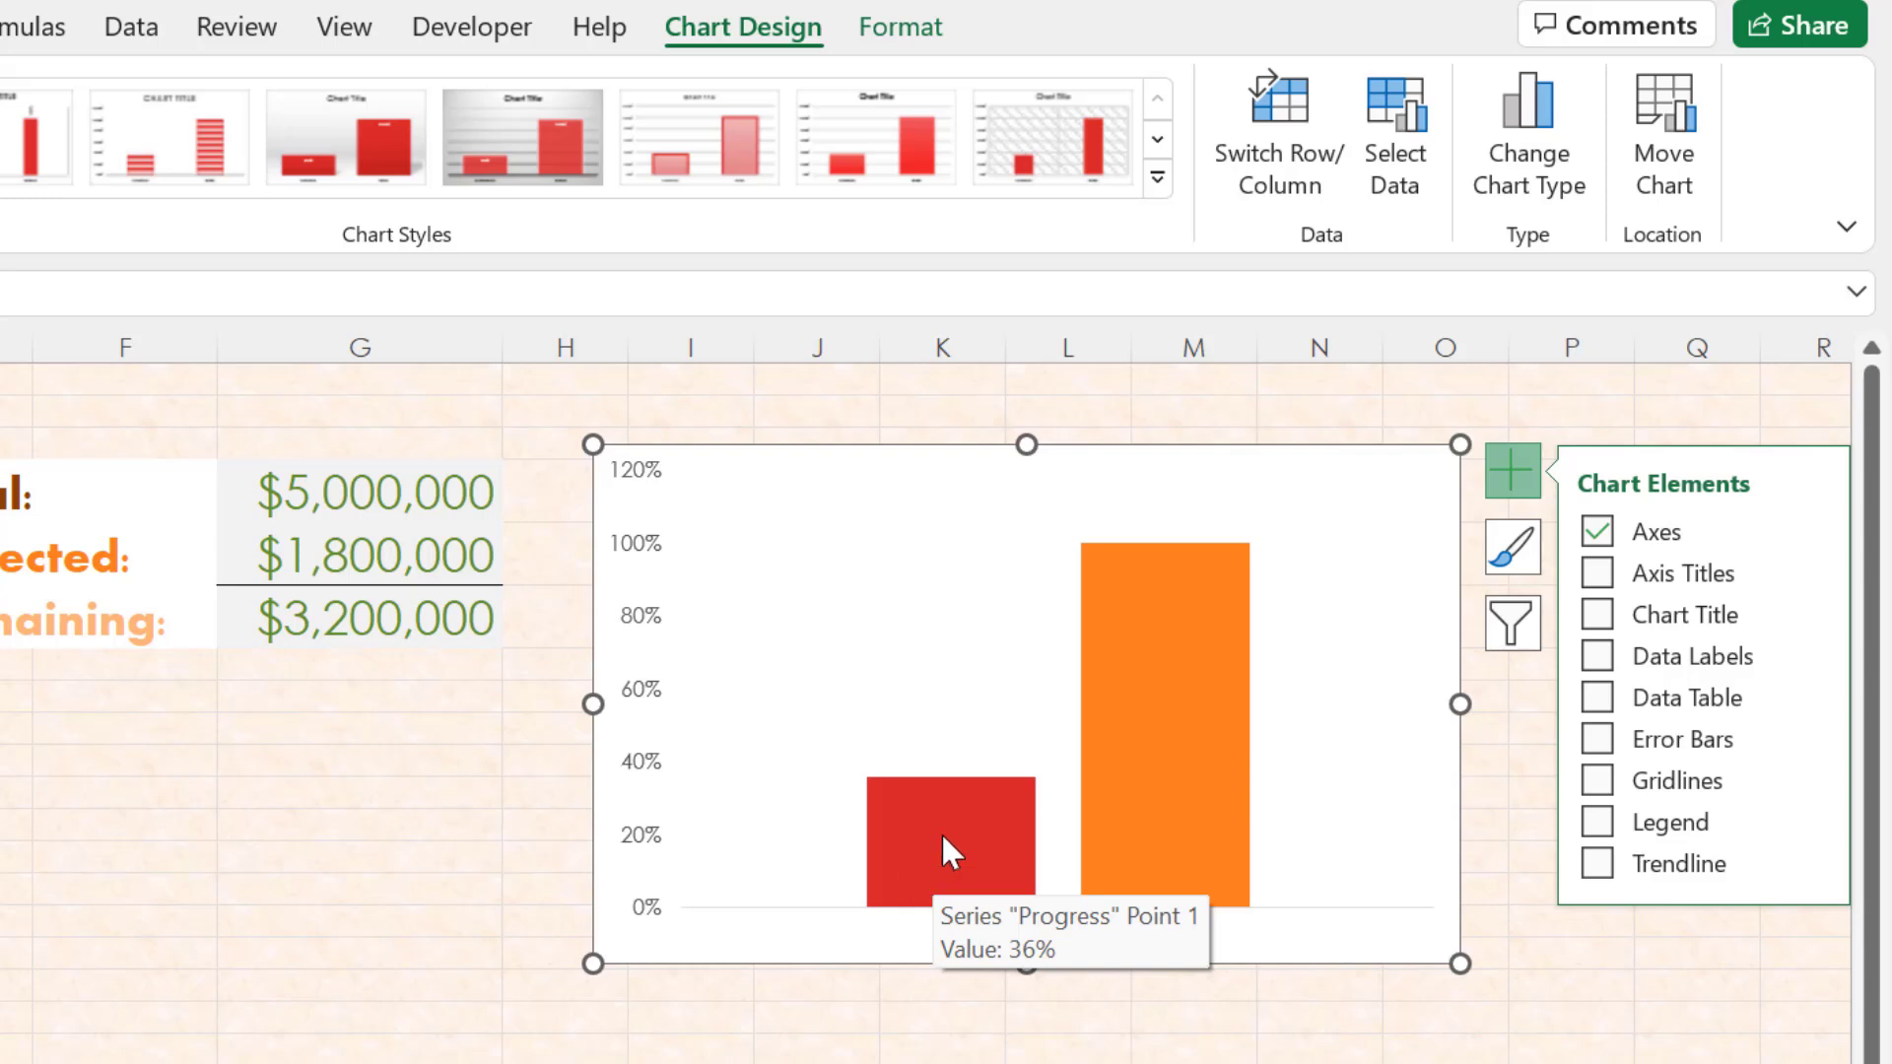
{"action": "double_click", "coordinate": [942, 832]}
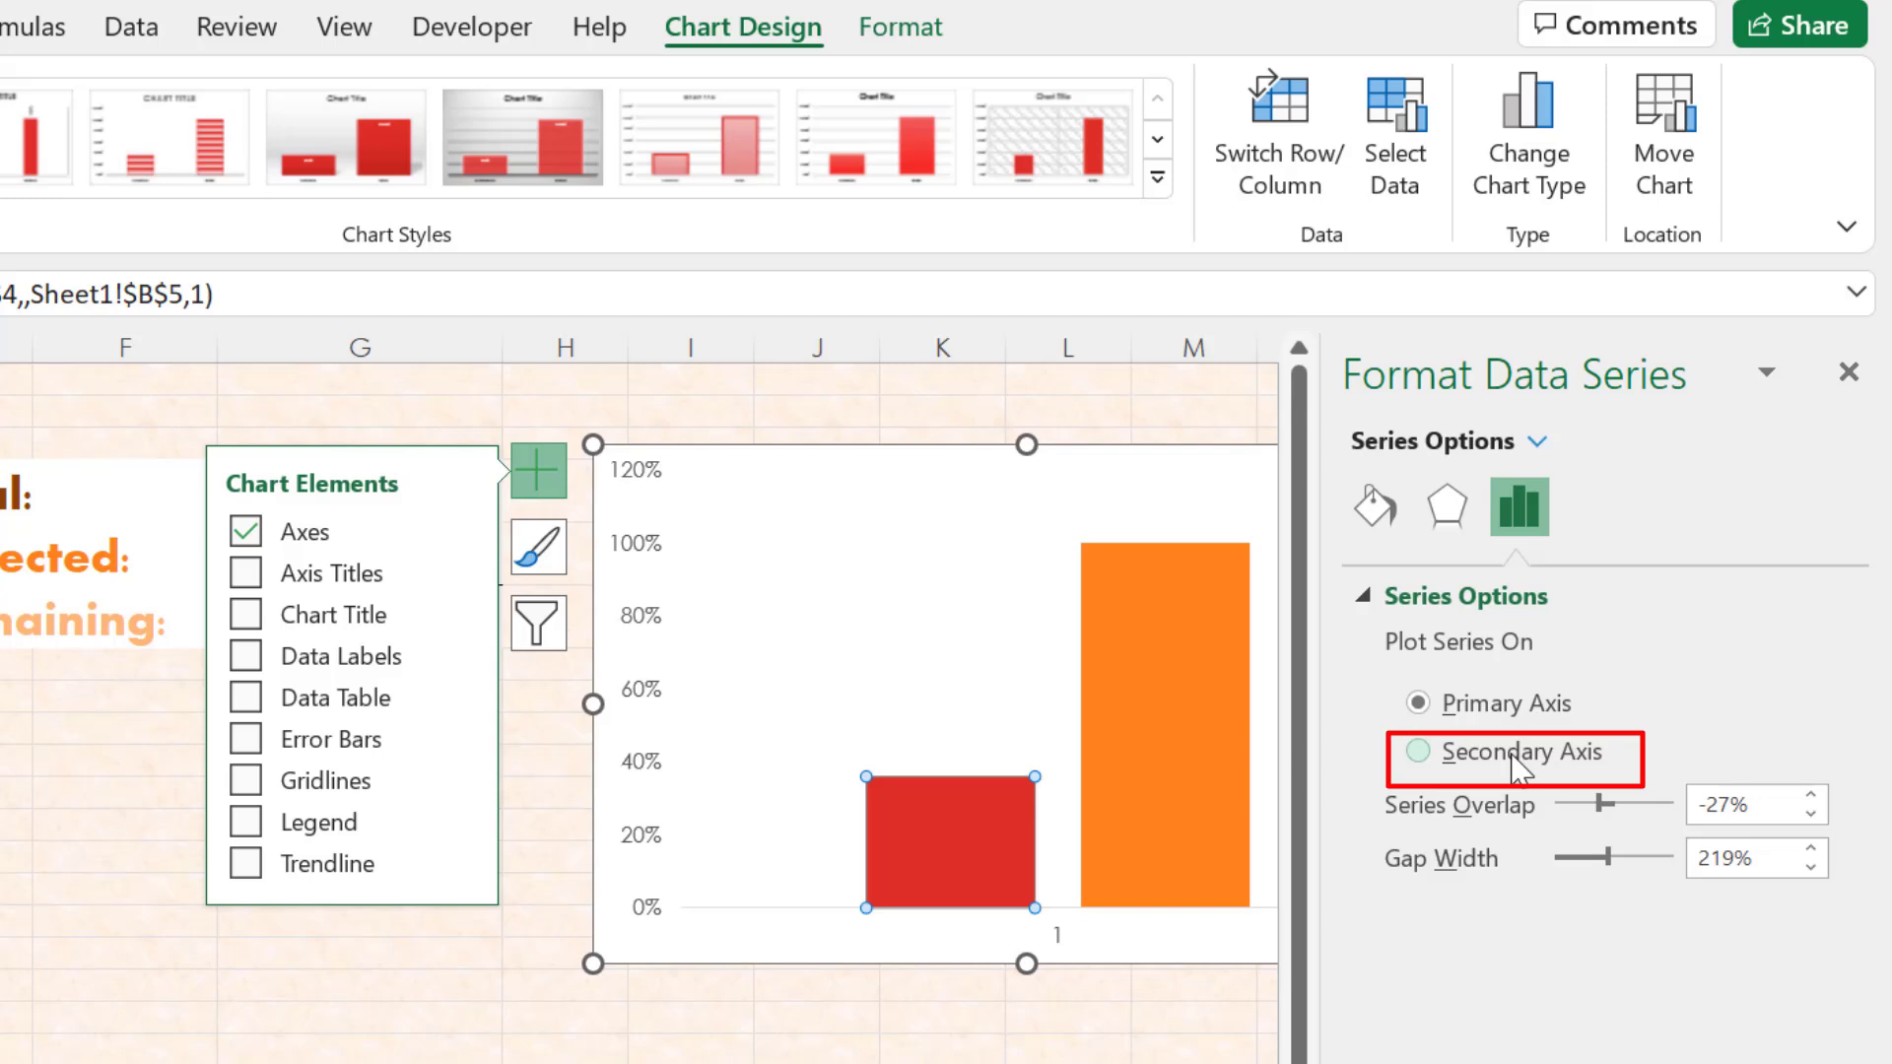
{"action": "left_click", "coordinate": [1513, 755]}
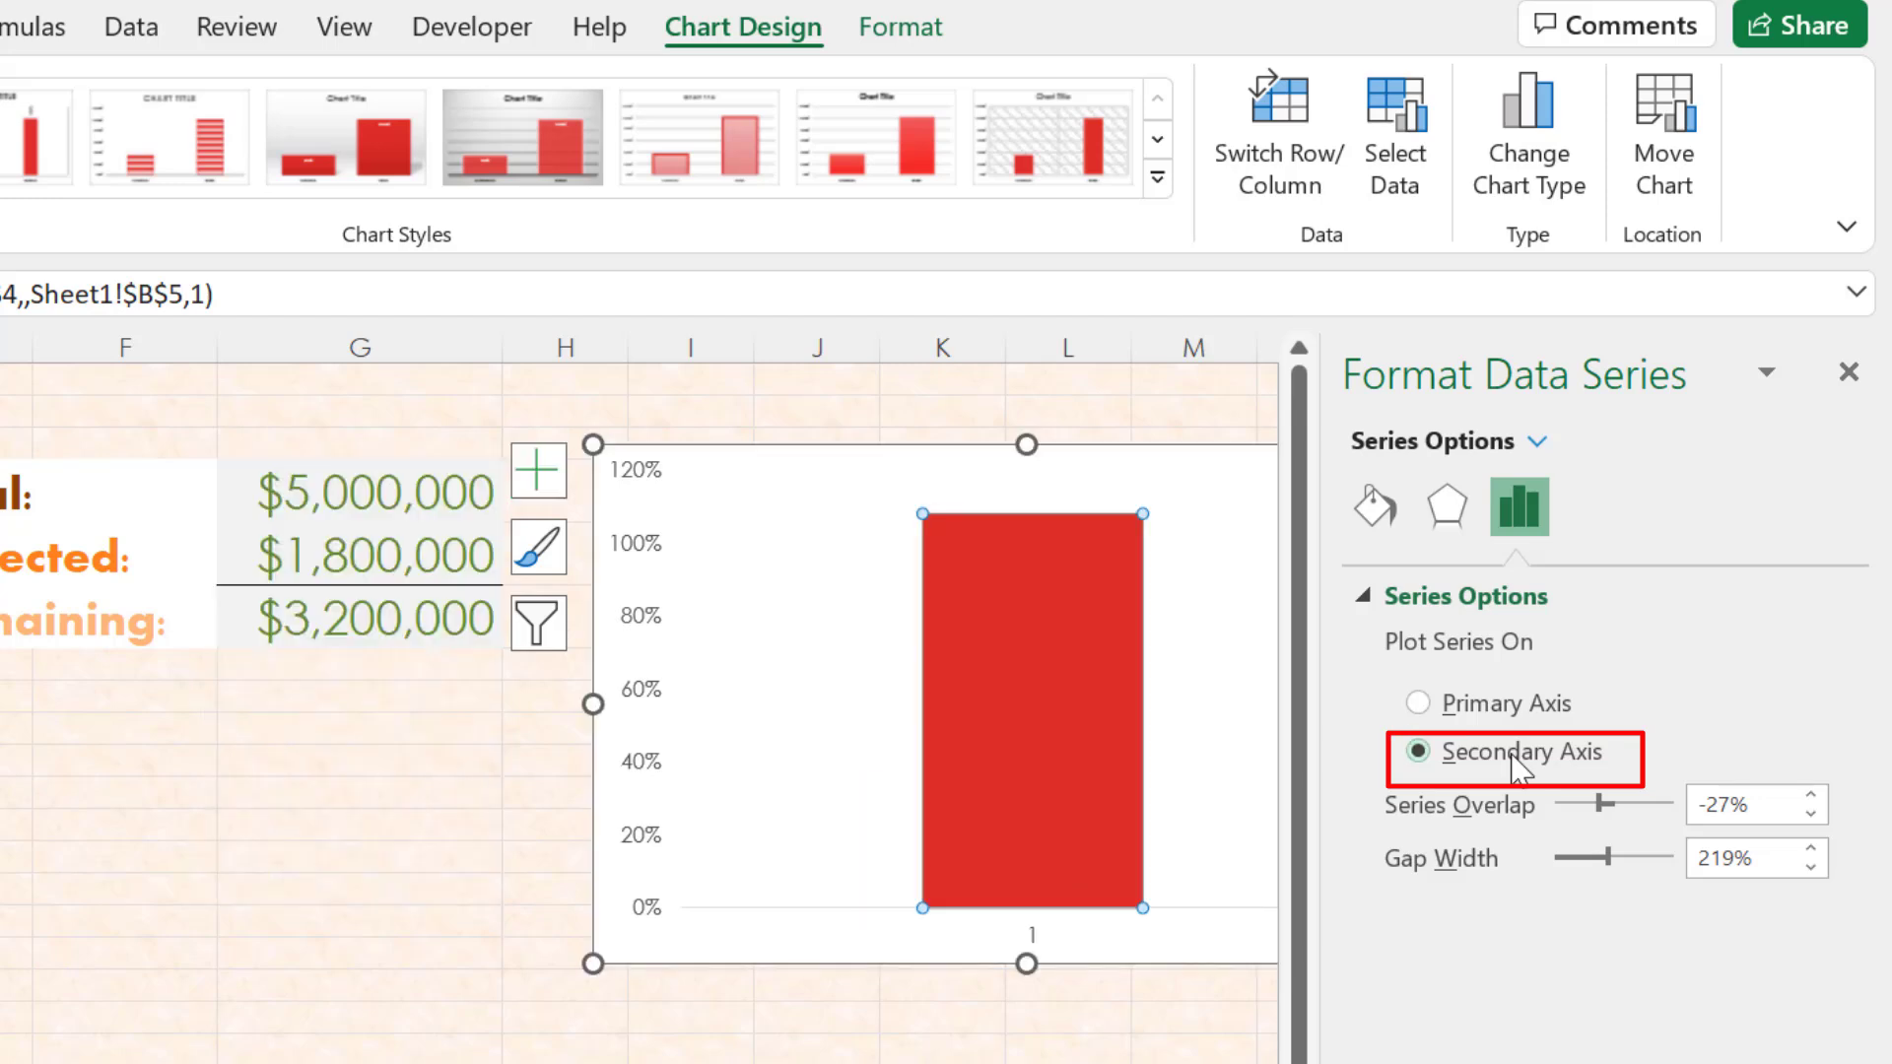
{"action": "left_click", "coordinate": [1847, 371]}
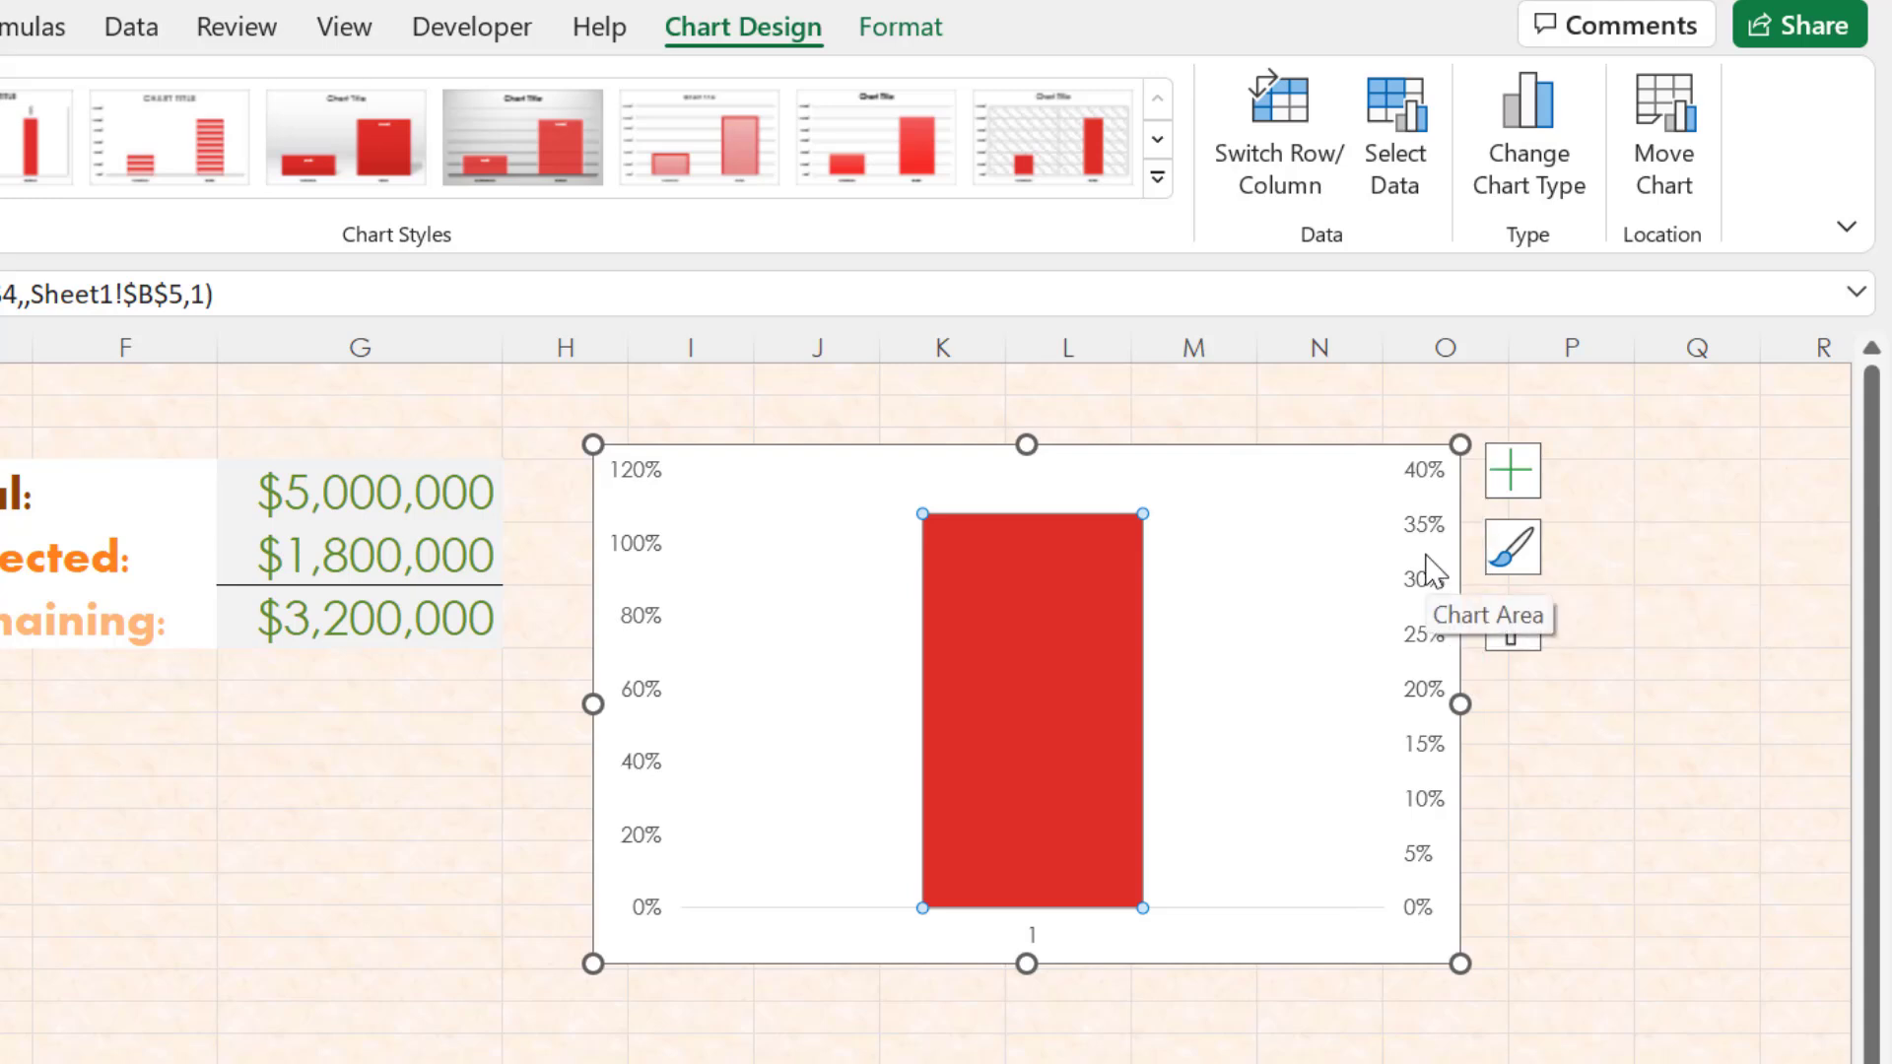
Set the maximum bound of the chart's secondary vertical axis to 1.0
{"action": "double_click", "coordinate": [1422, 544]}
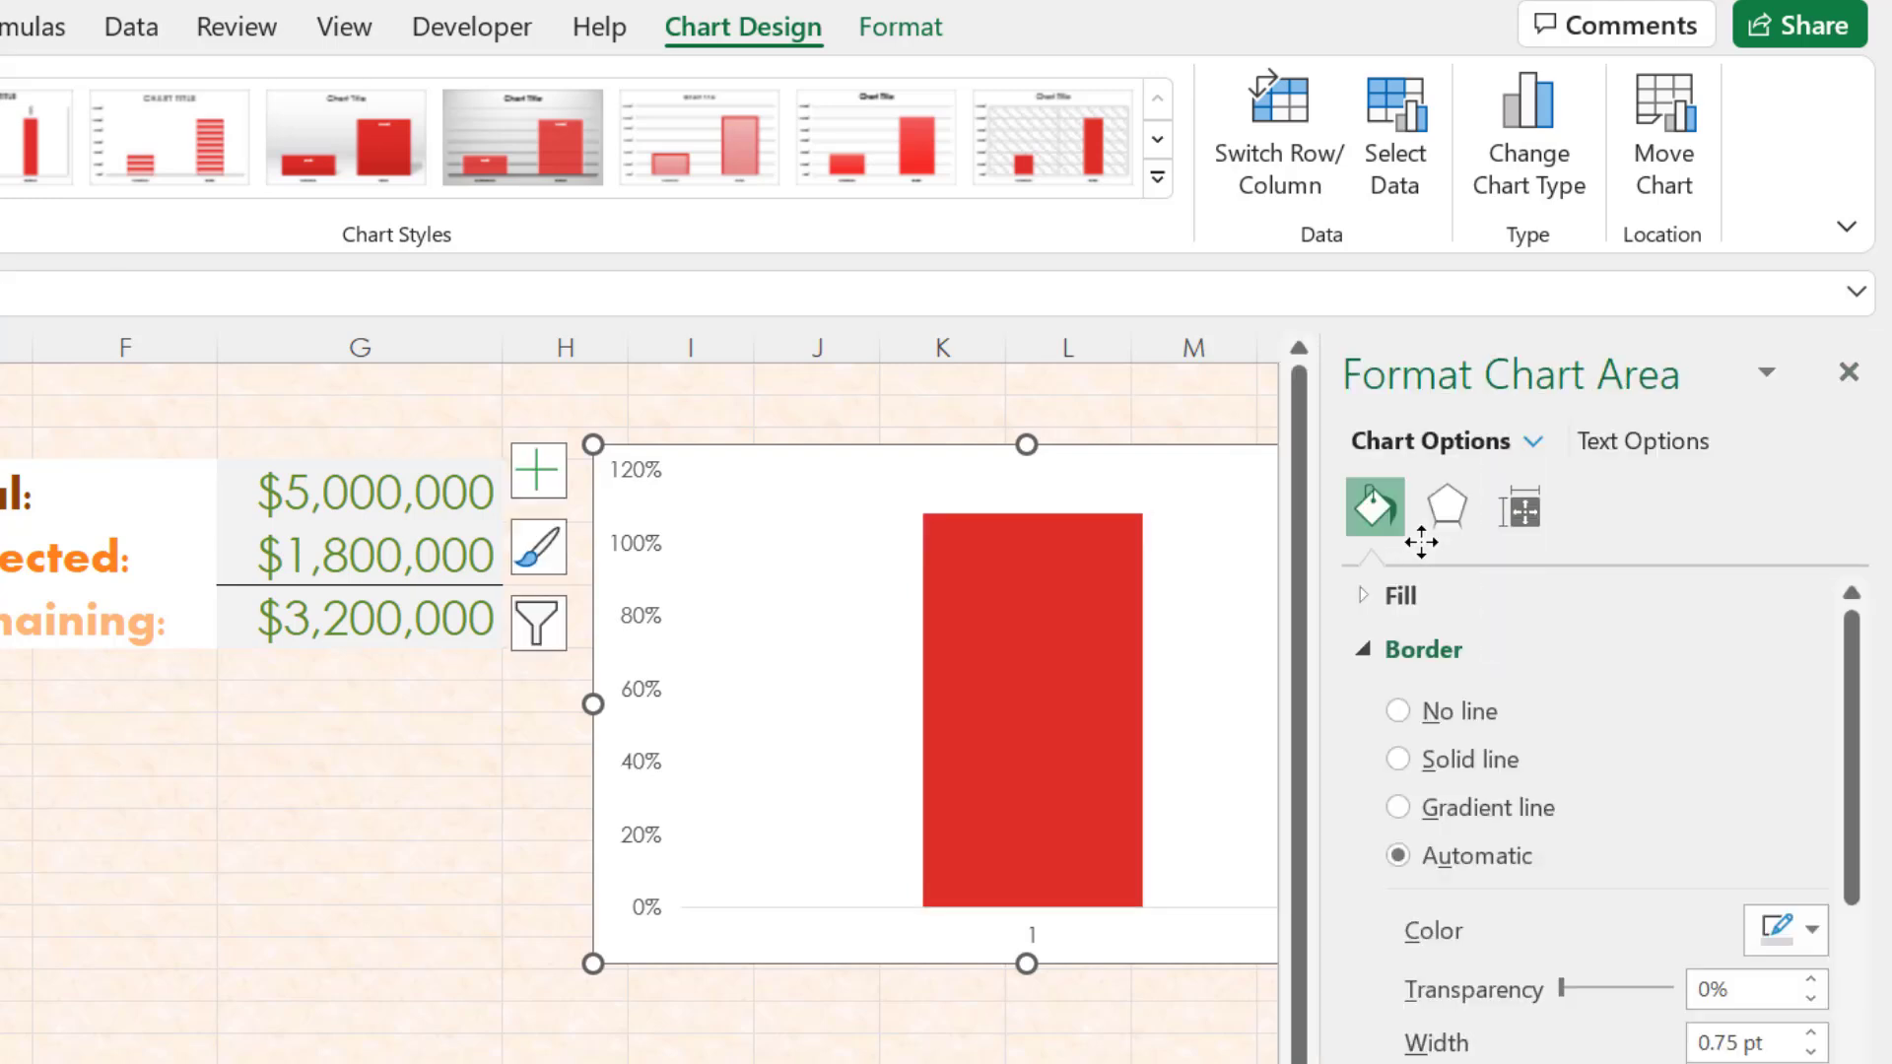
{"action": "left_click", "coordinate": [1848, 372]}
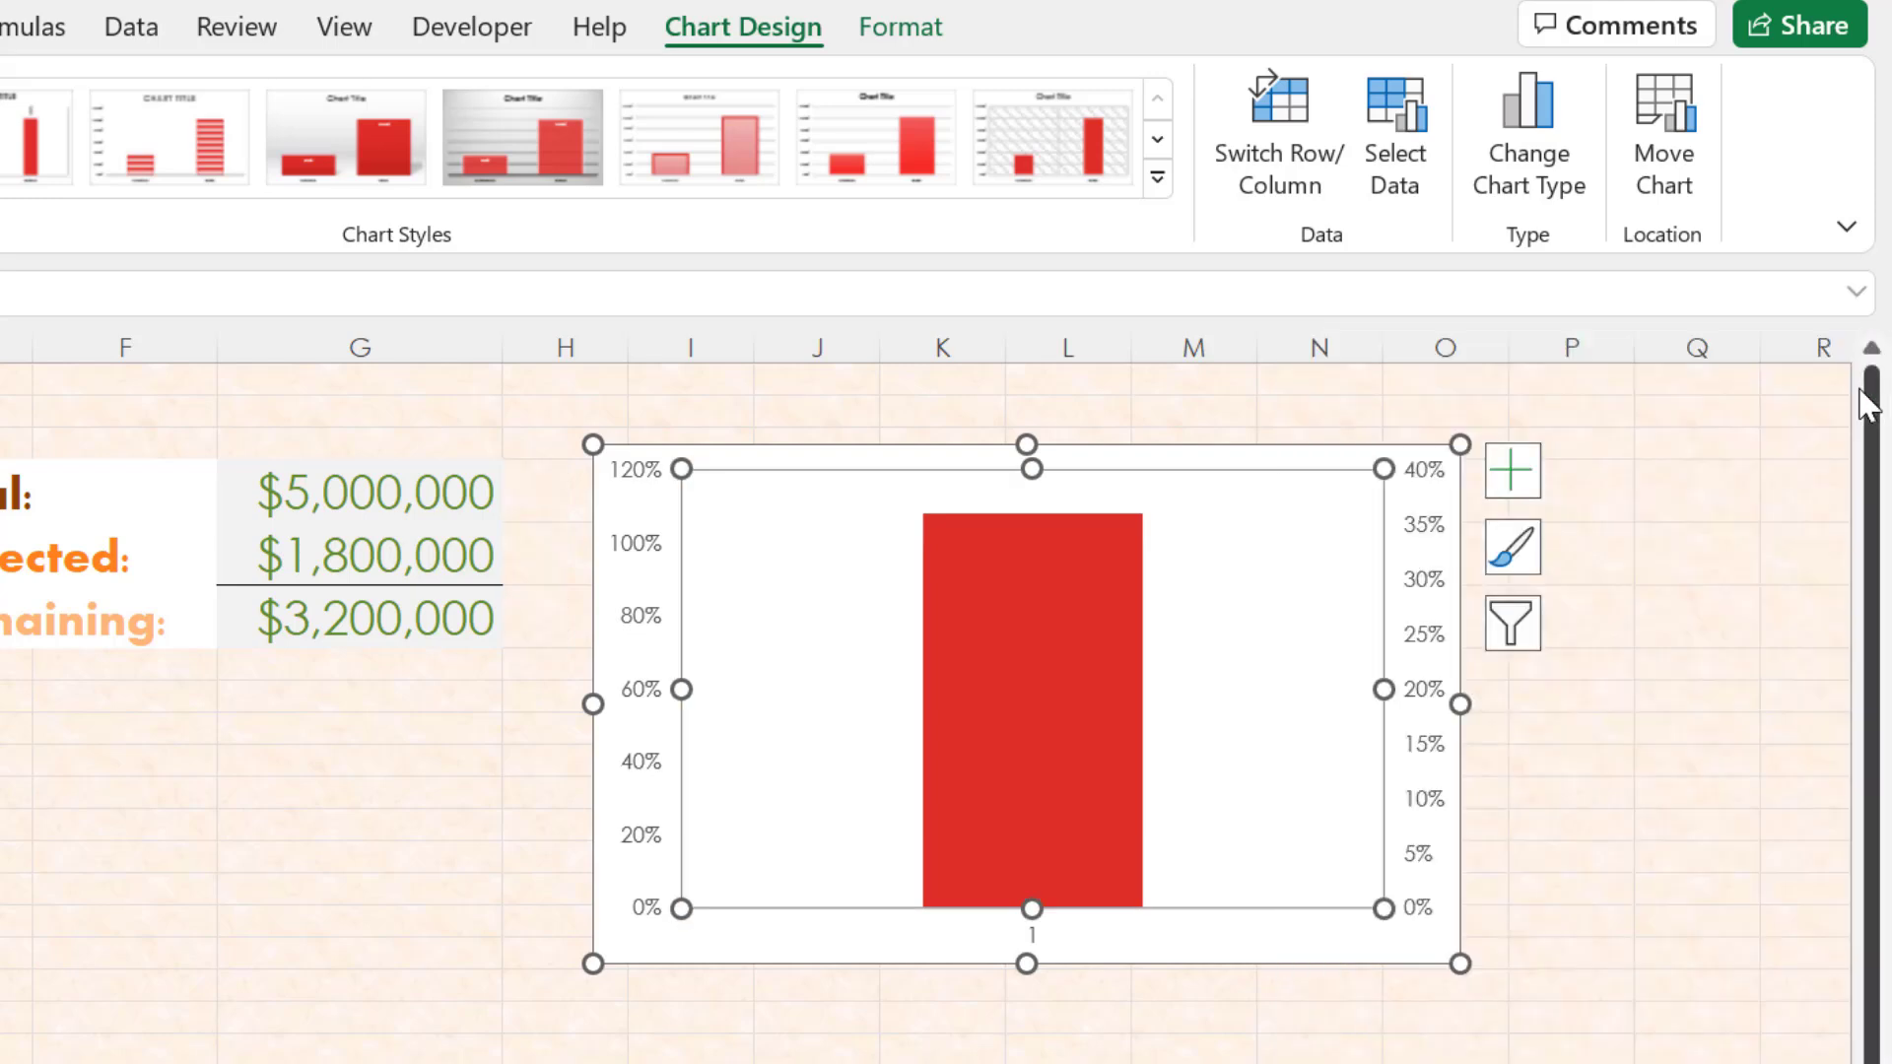
{"action": "left_click", "coordinate": [1429, 589]}
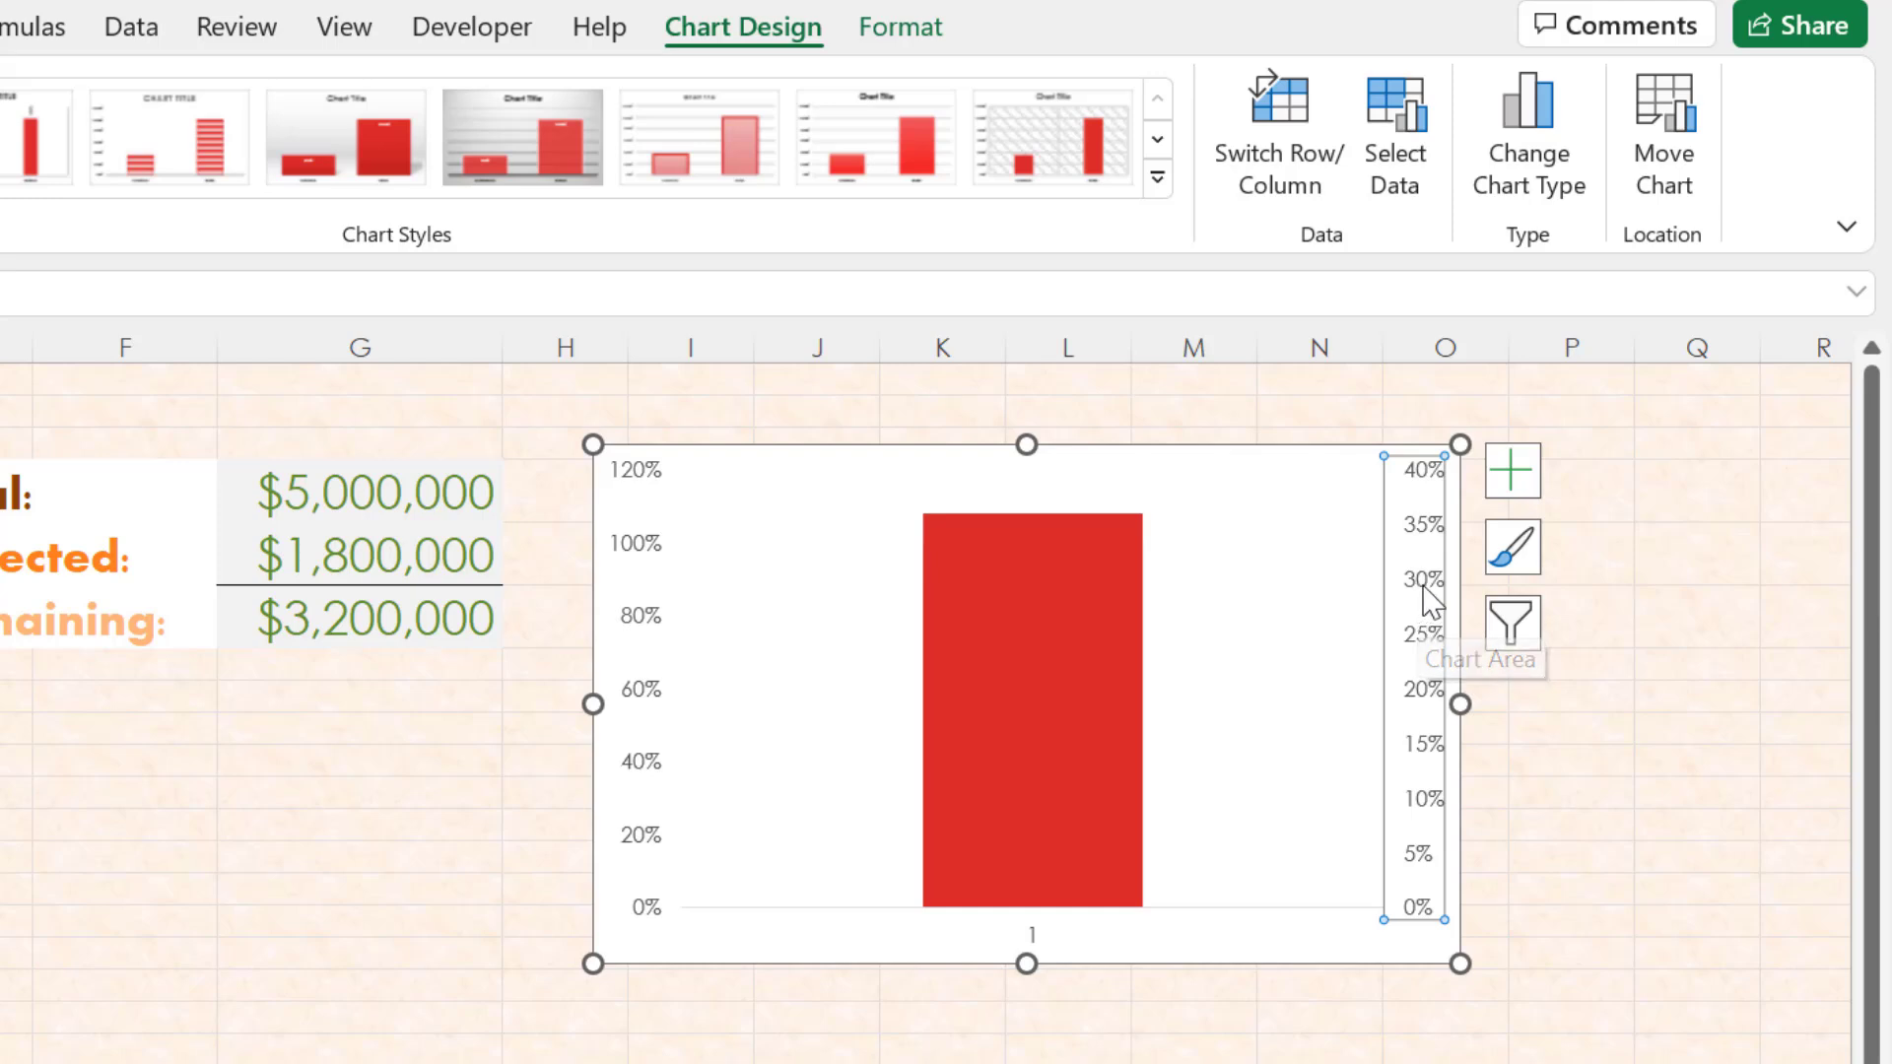
{"action": "double_click", "coordinate": [1424, 588]}
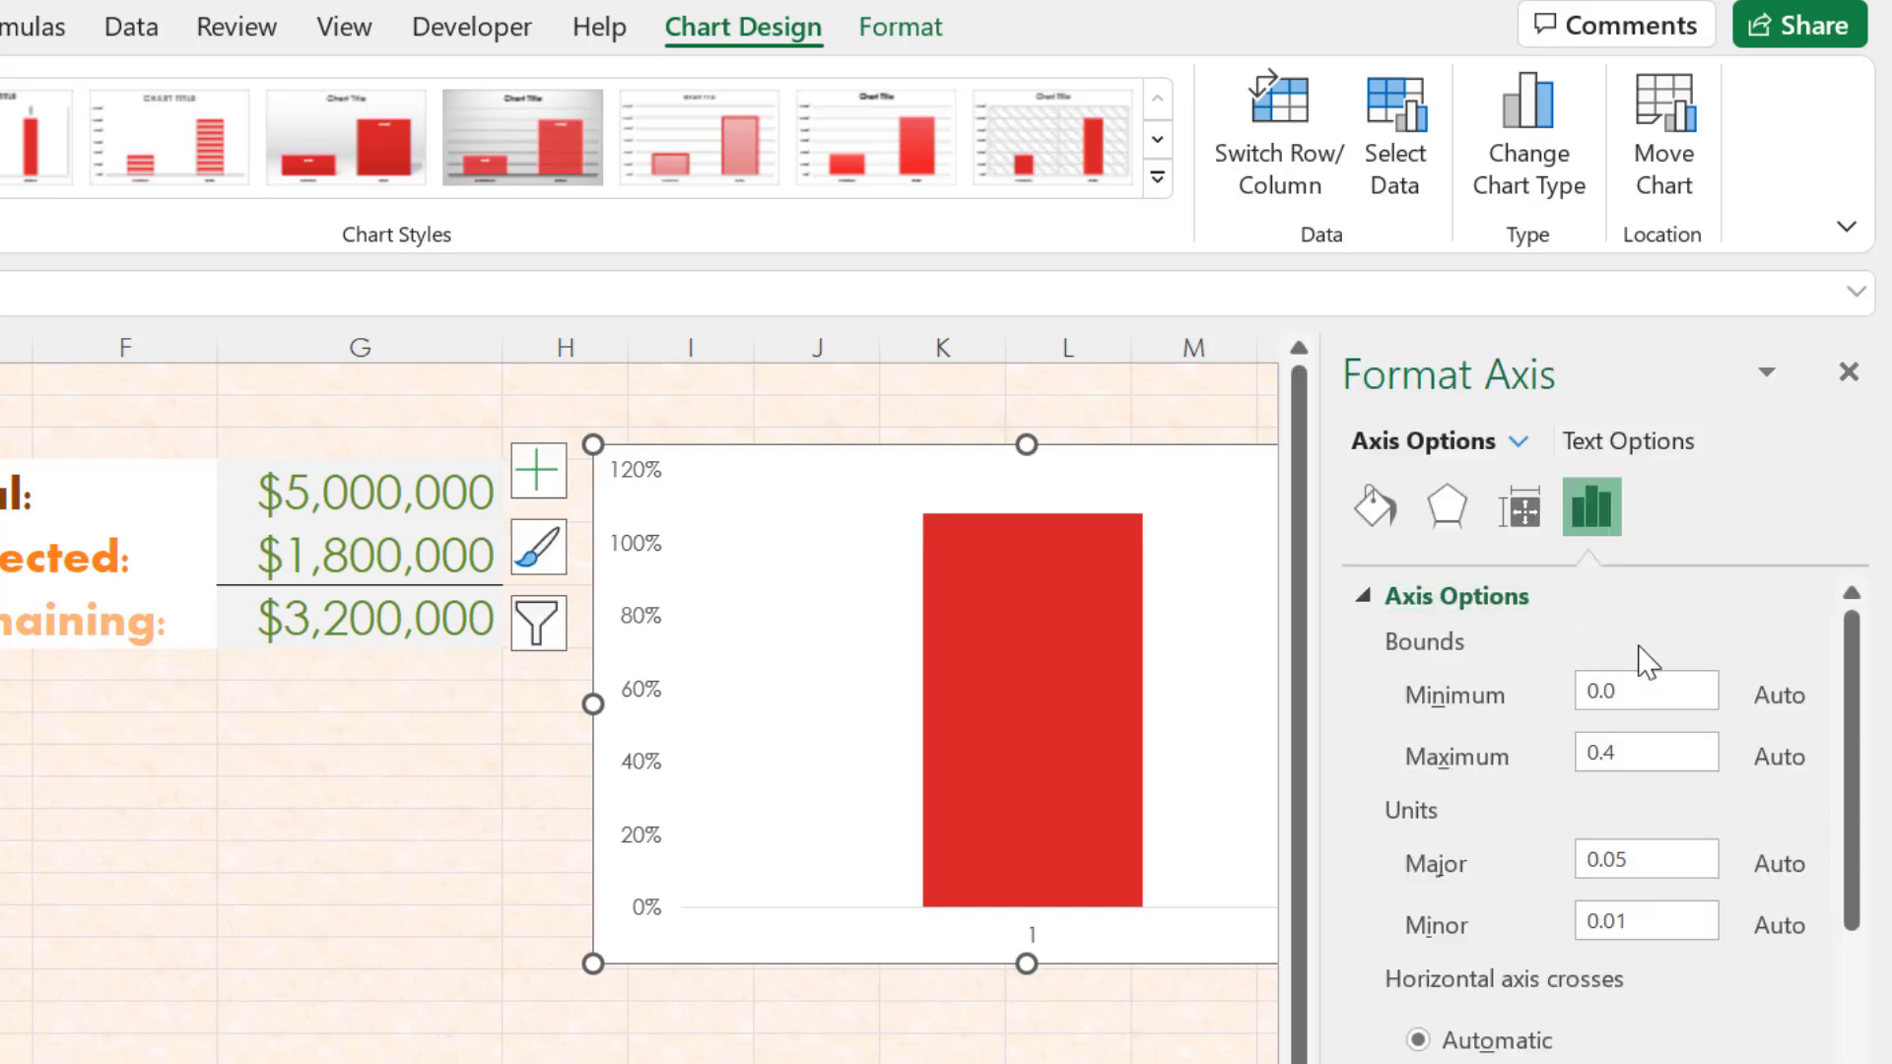
{"action": "left_click", "coordinate": [1656, 741]}
{"action": "key", "text": "BackSpace"}
{"action": "key", "text": "BackSpace"}
{"action": "type", "text": "1"}
{"action": "key", "text": "Return"}
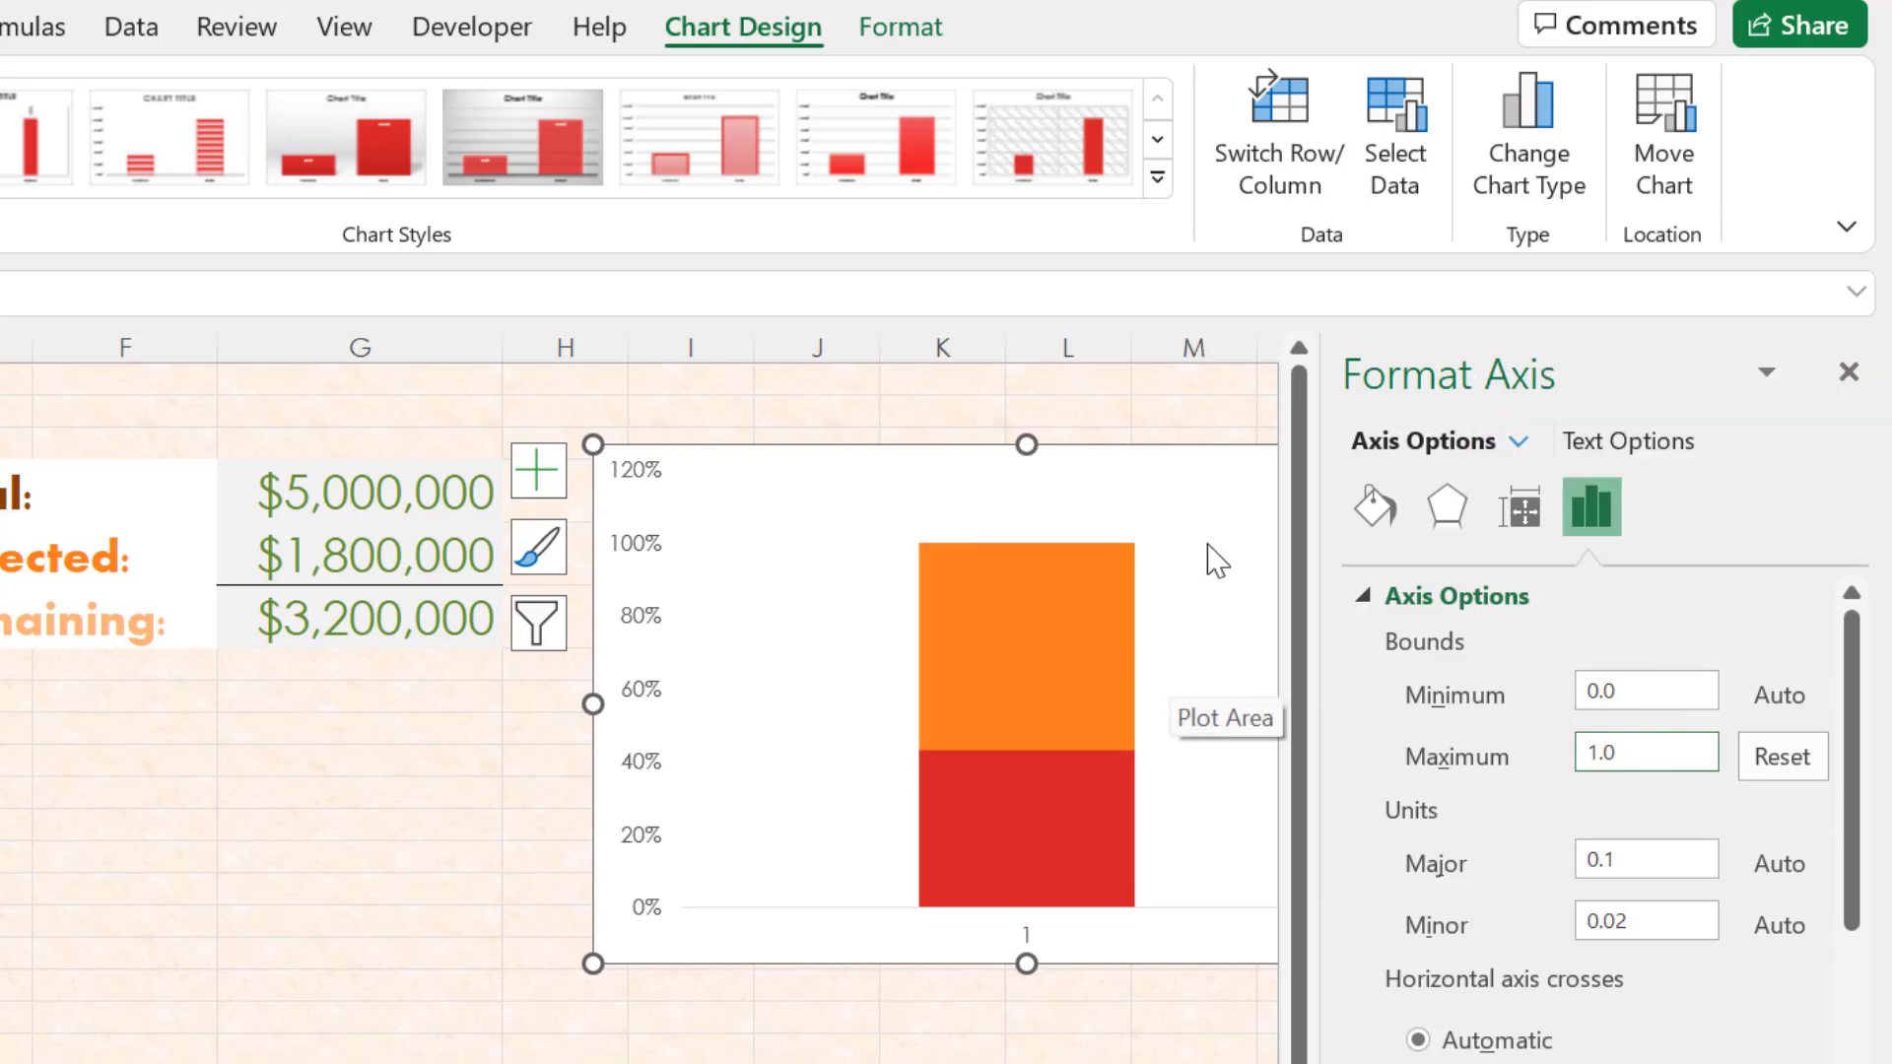
{"action": "left_click", "coordinate": [1849, 372]}
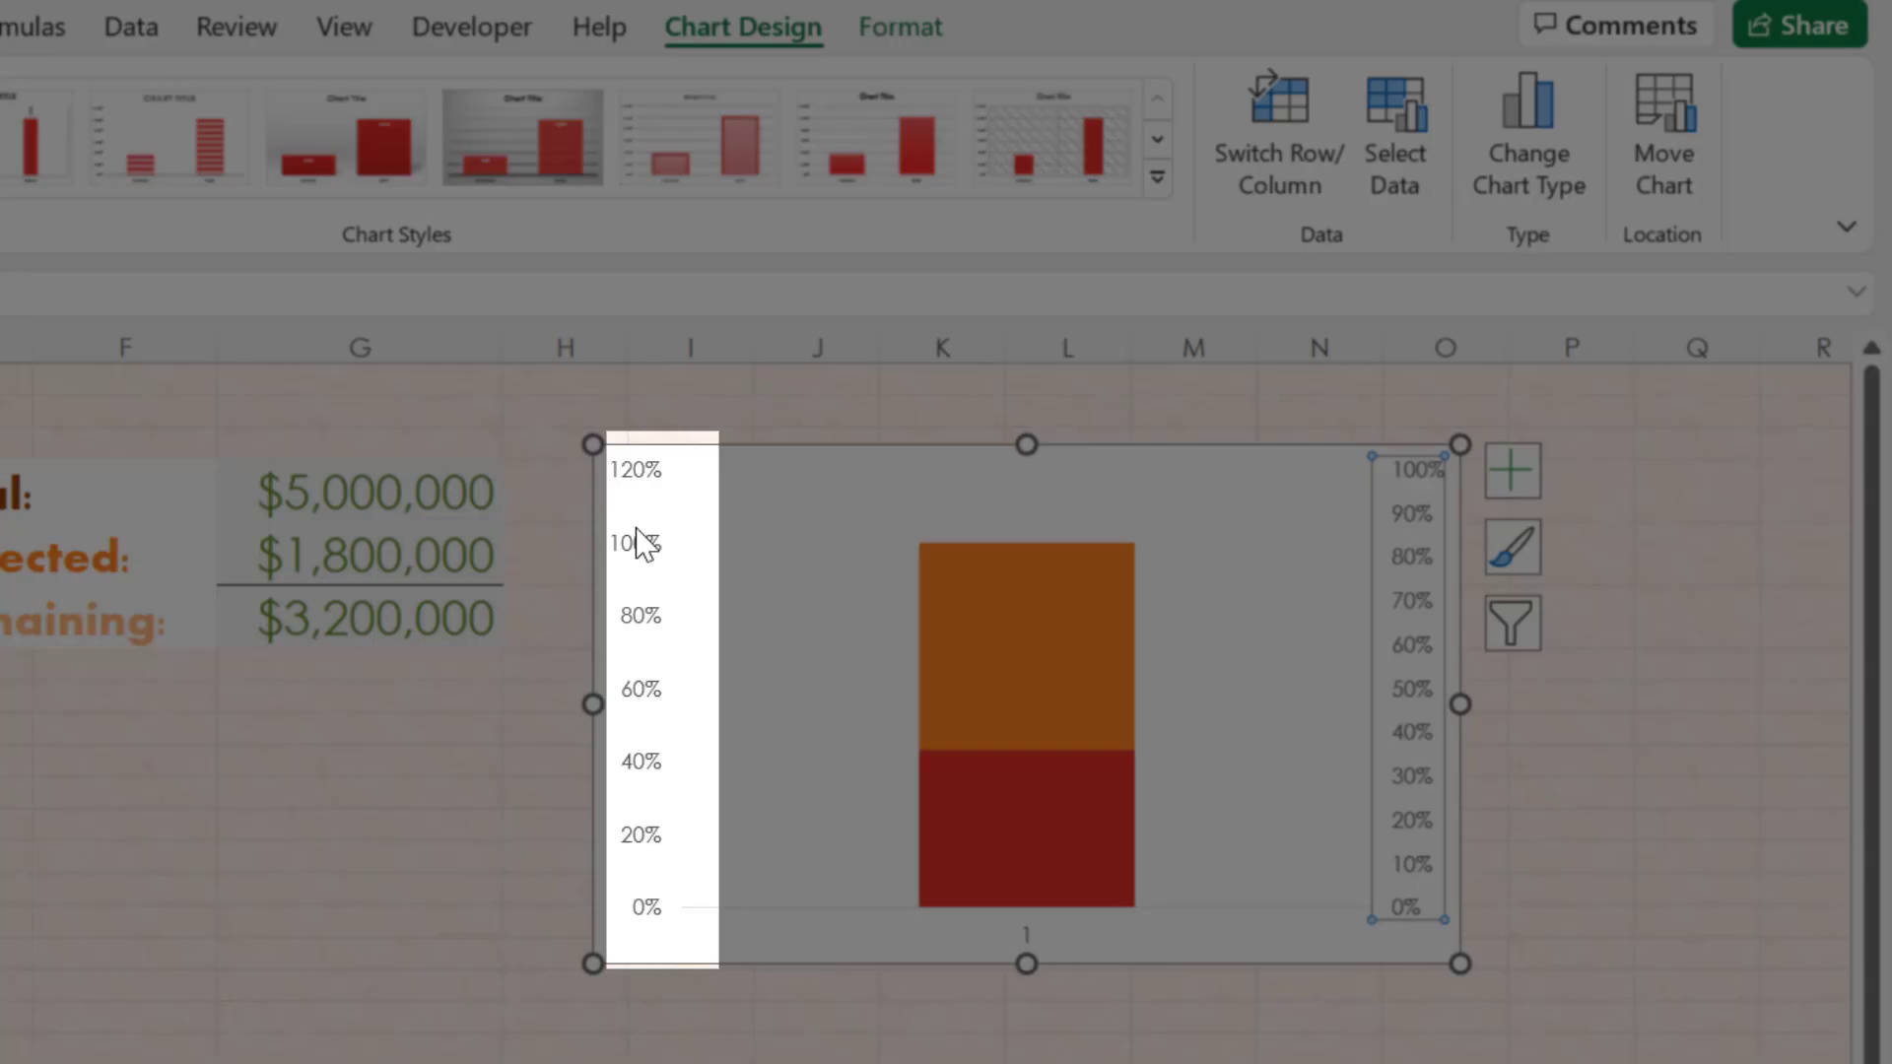
Set the primary vertical axis maximum to 1.0 and delete the secondary vertical axis from the chart
{"action": "double_click", "coordinate": [643, 542]}
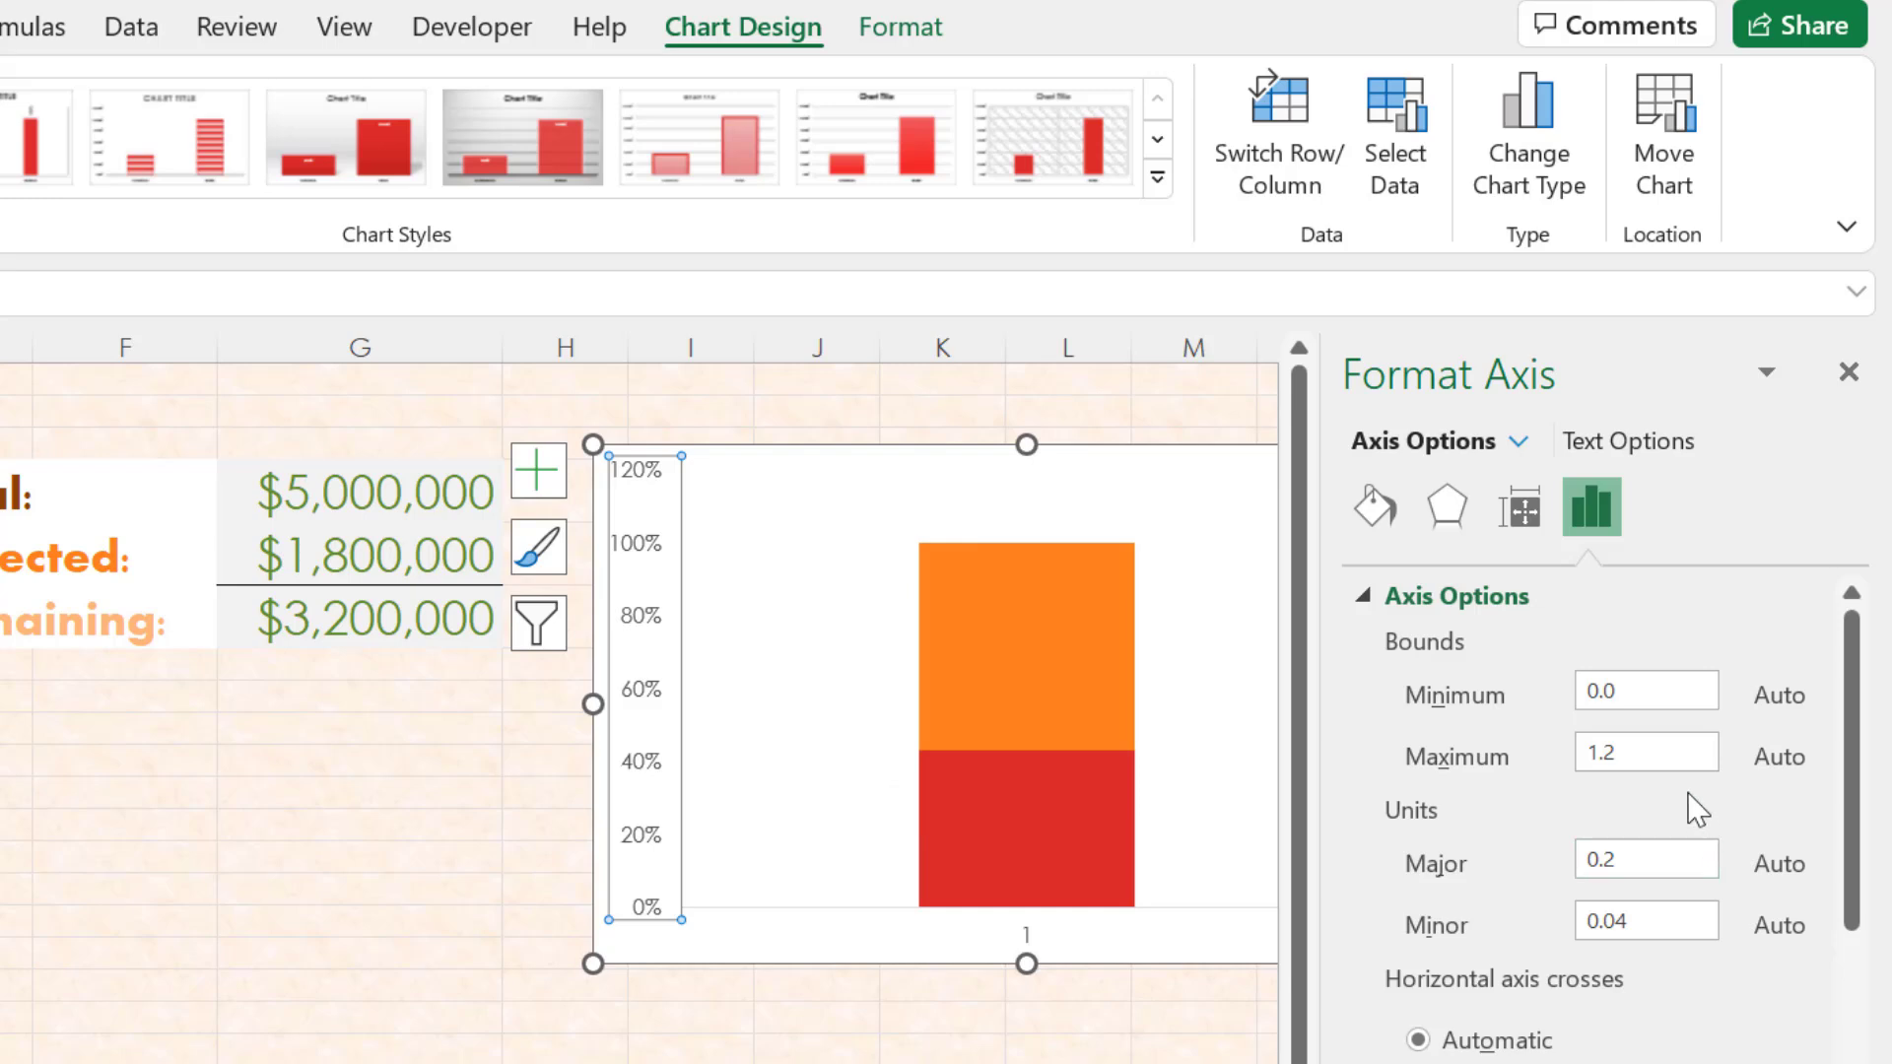
{"action": "left_click", "coordinate": [1671, 756]}
{"action": "key", "text": "Return"}
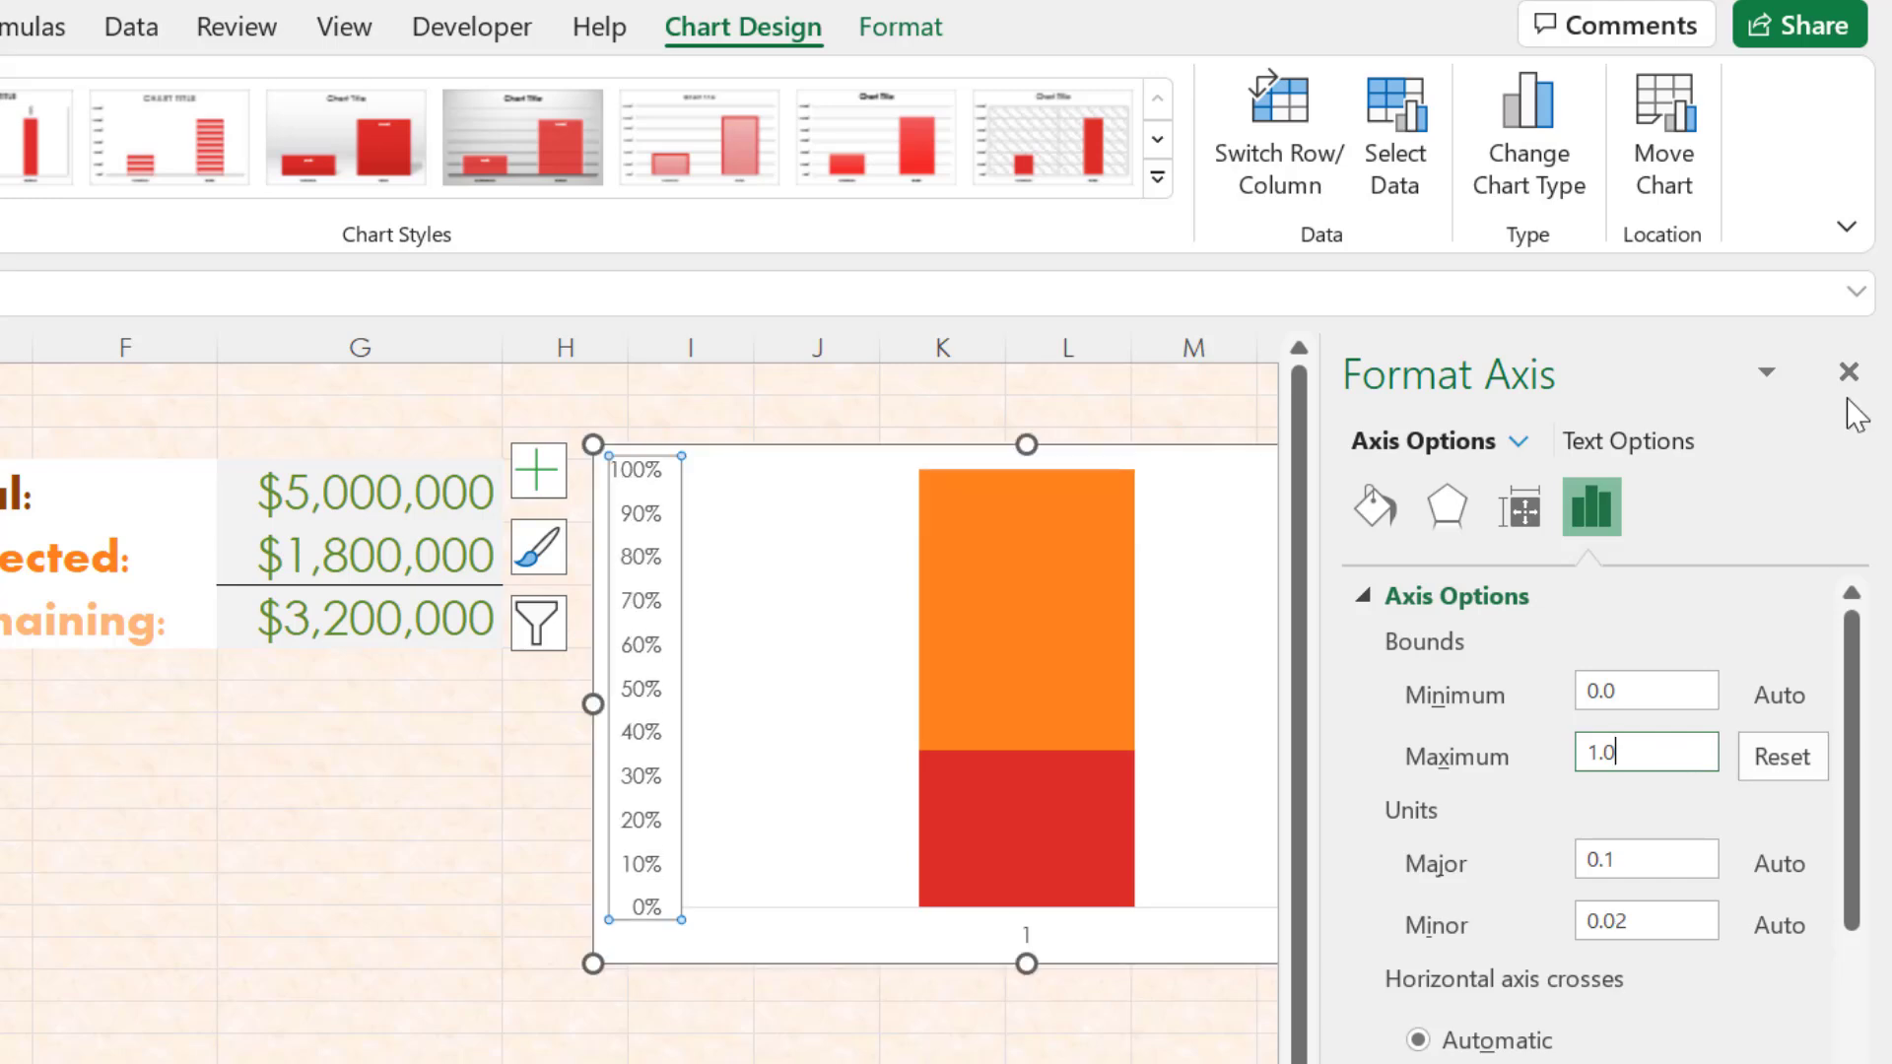
{"action": "left_click", "coordinate": [1849, 374]}
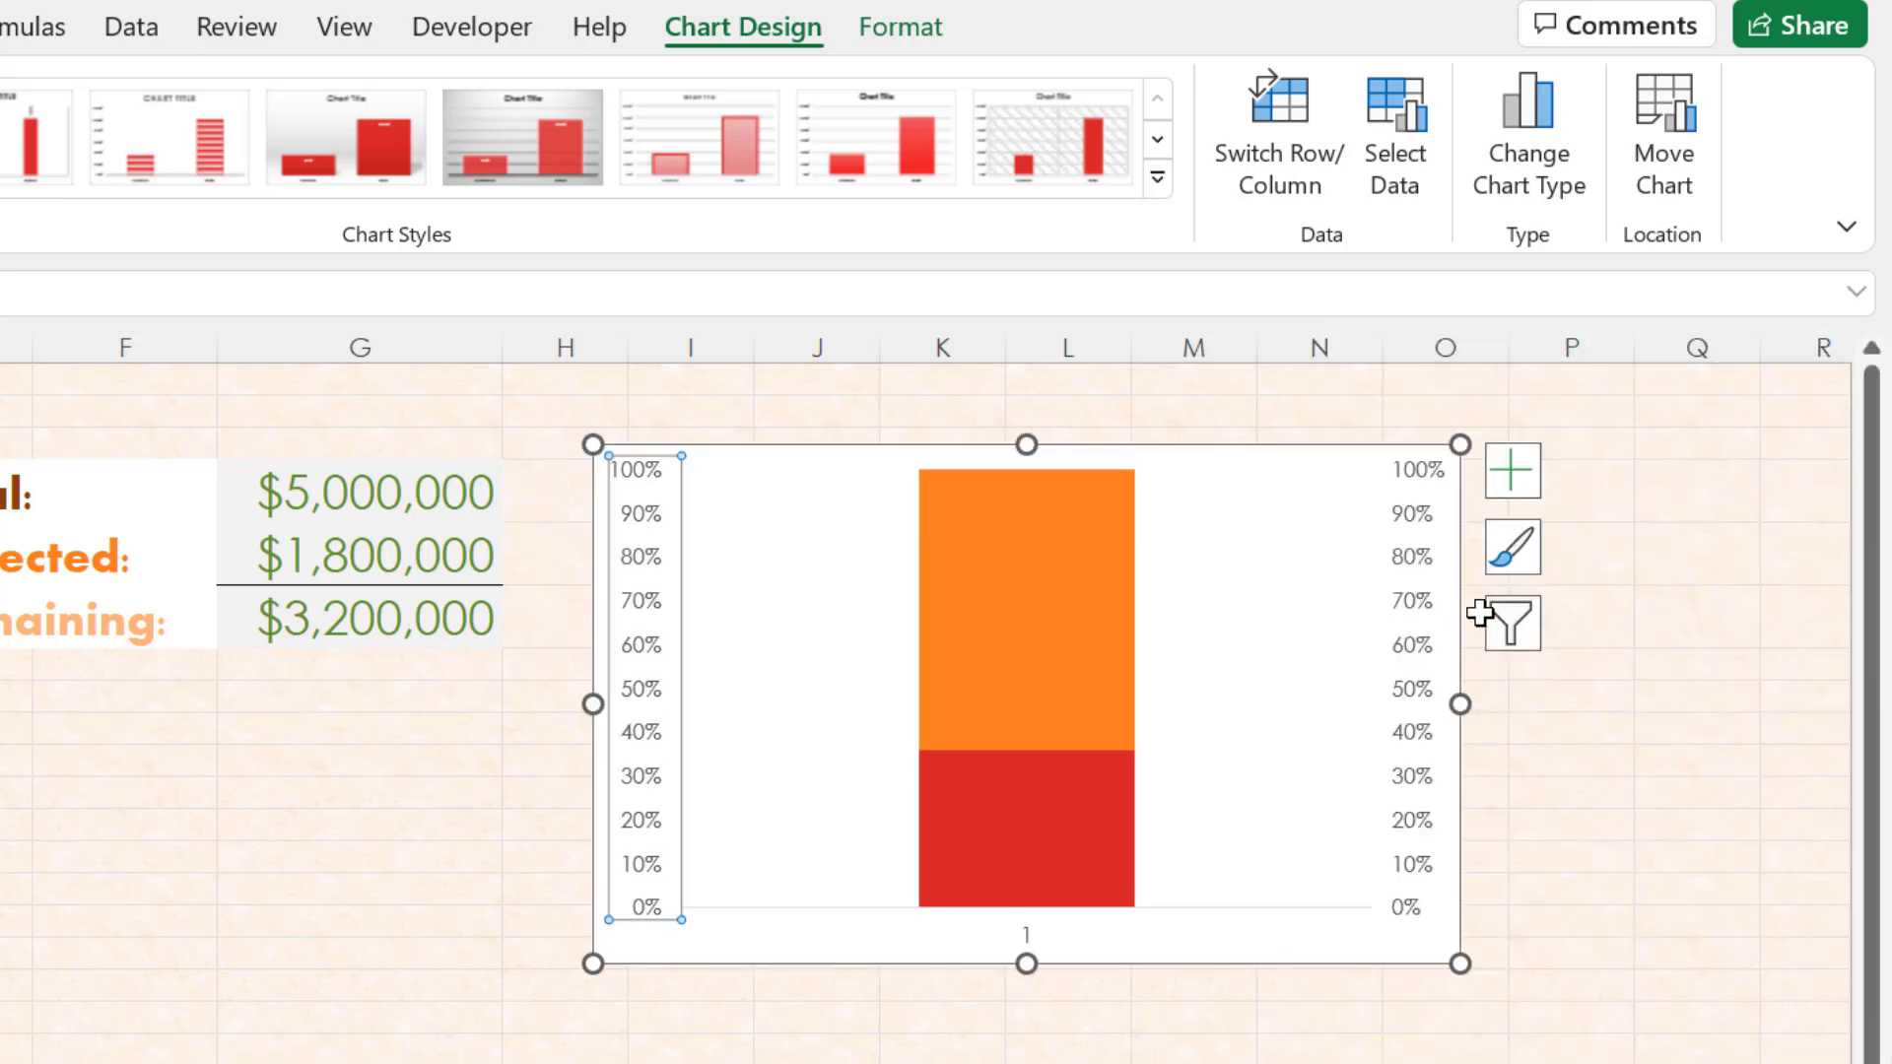
{"action": "left_click", "coordinate": [1424, 616]}
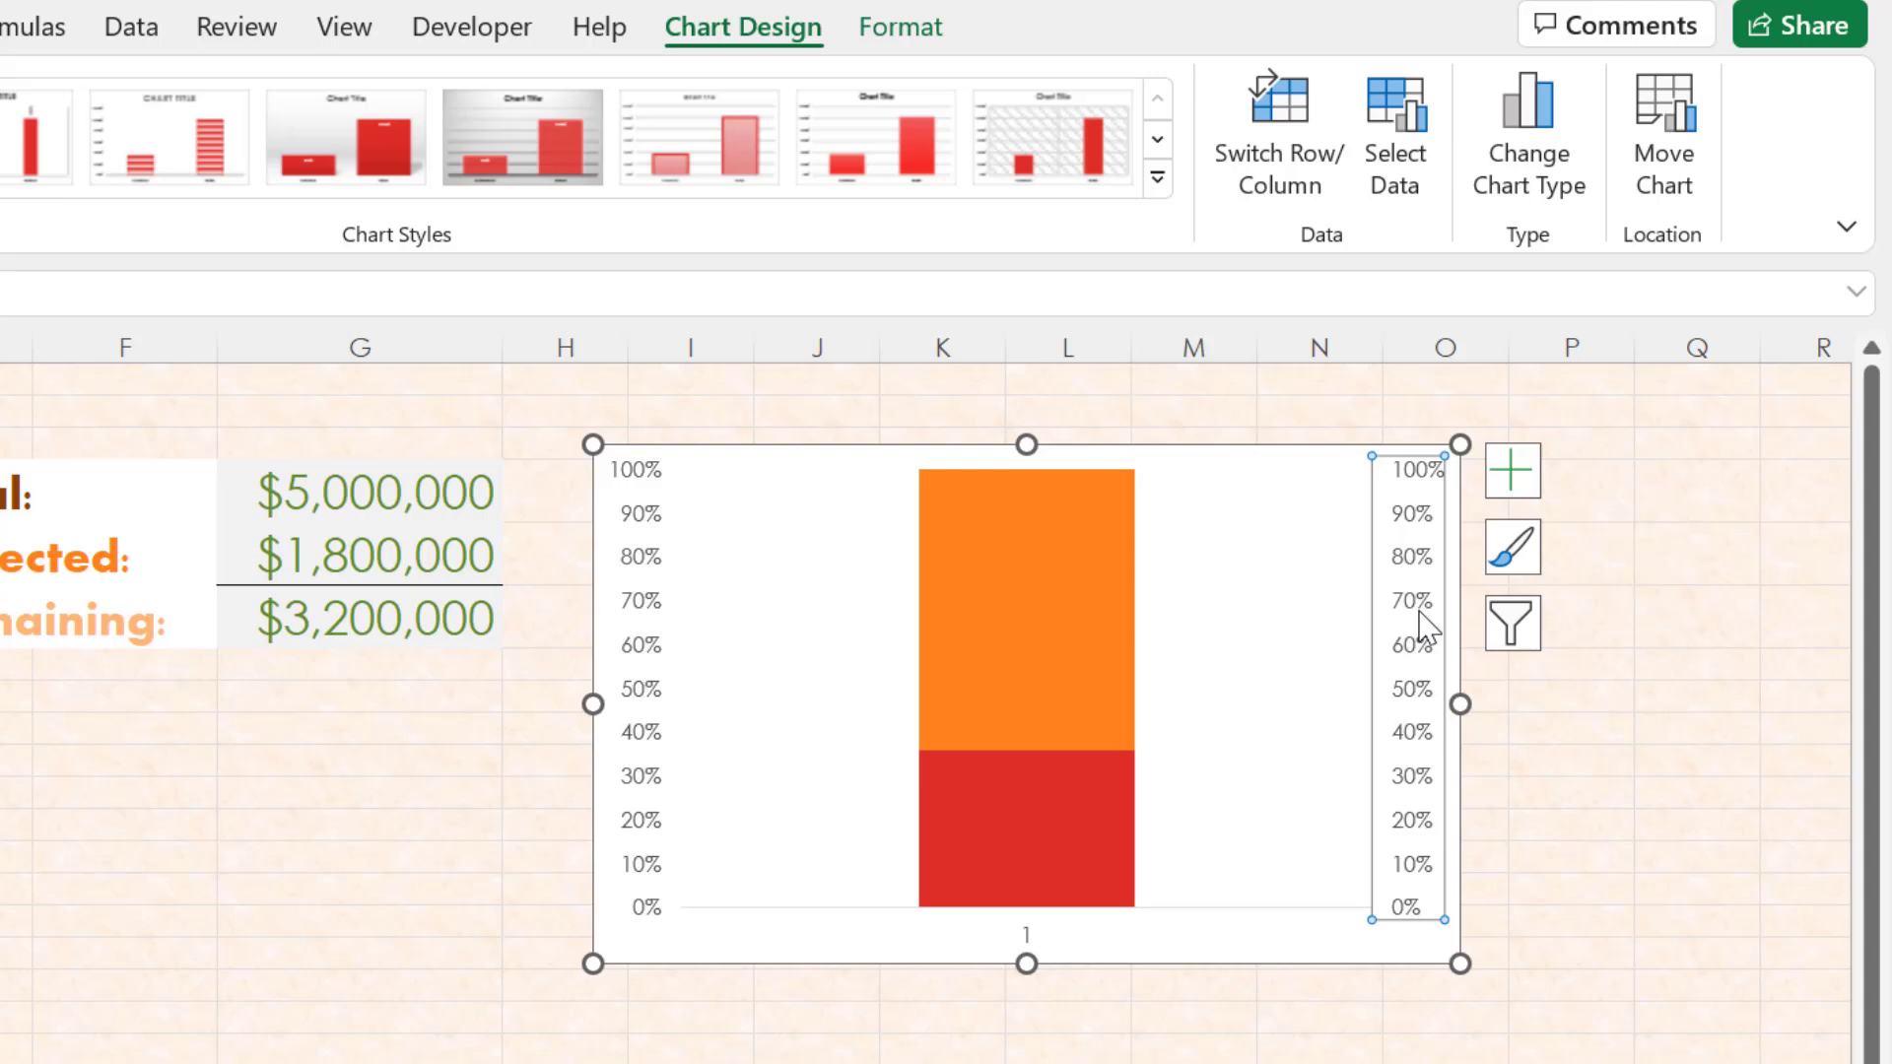
{"action": "key", "text": "Delete"}
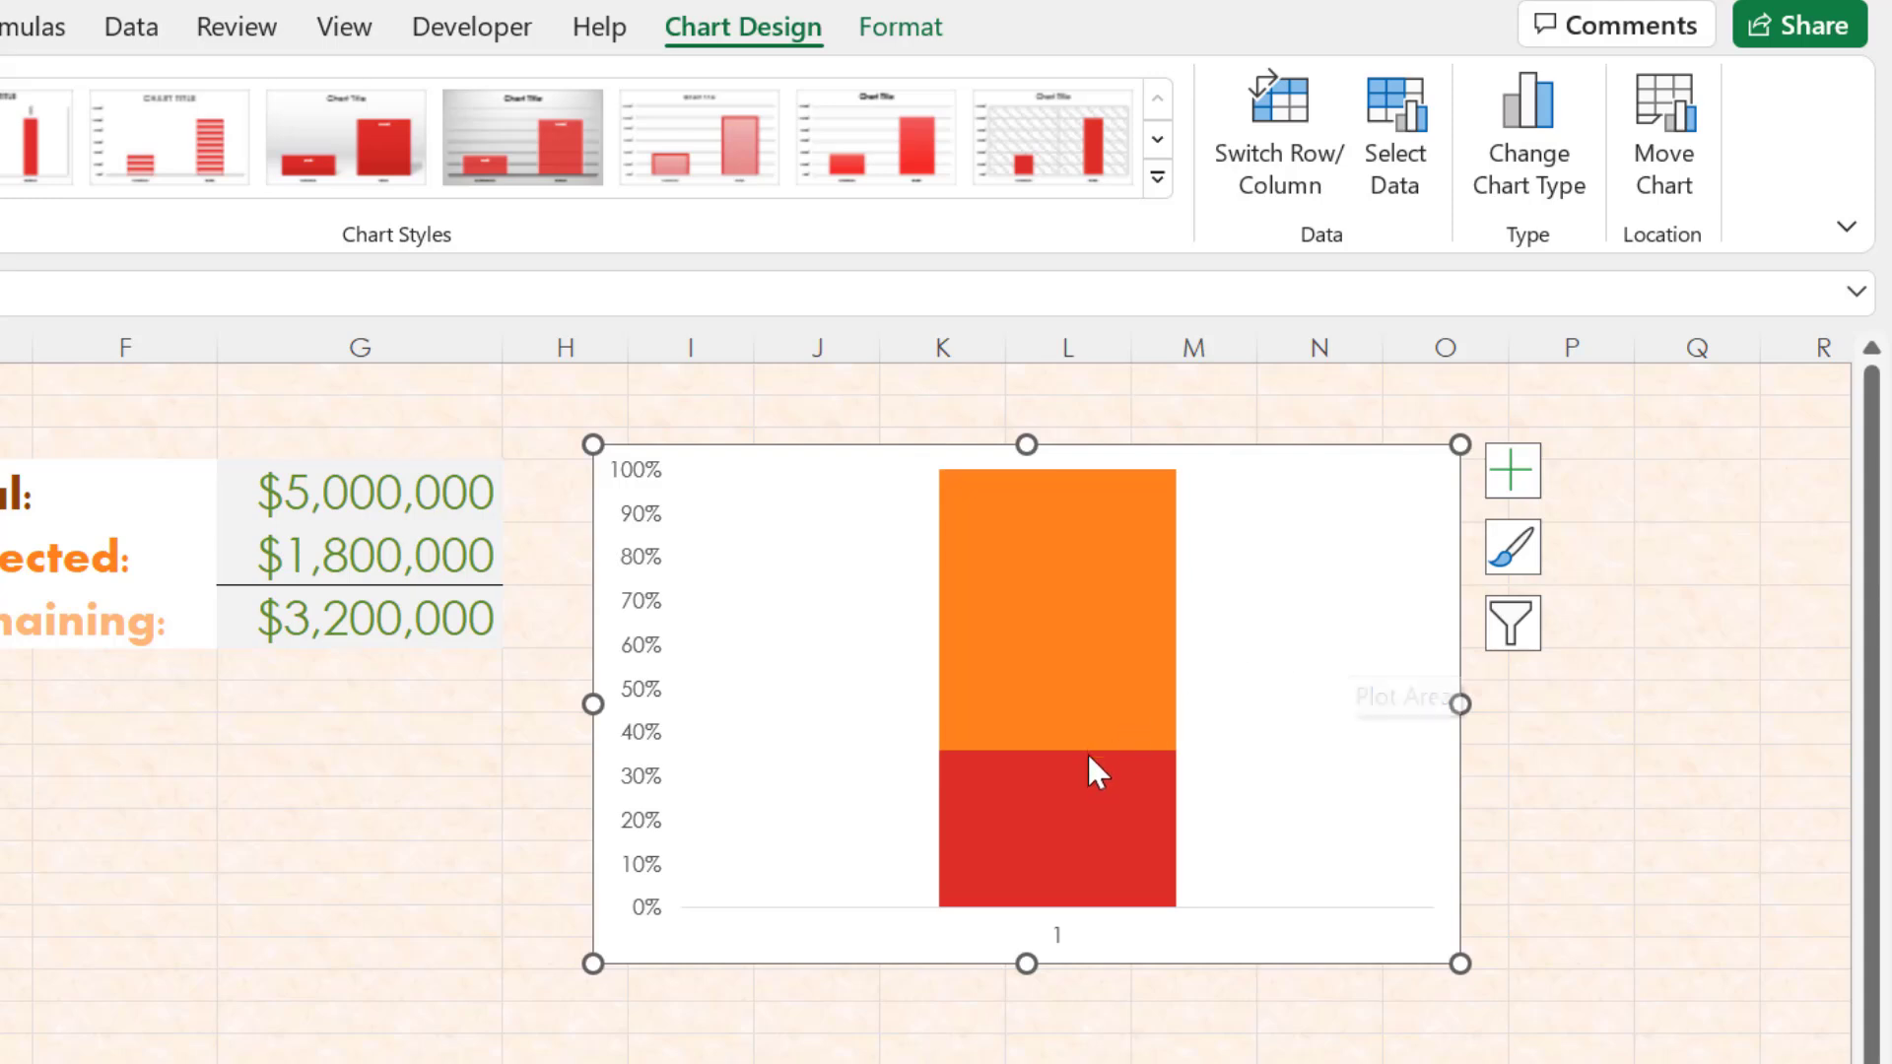
Fill the orange Goal column with white
{"action": "left_click", "coordinate": [1088, 710]}
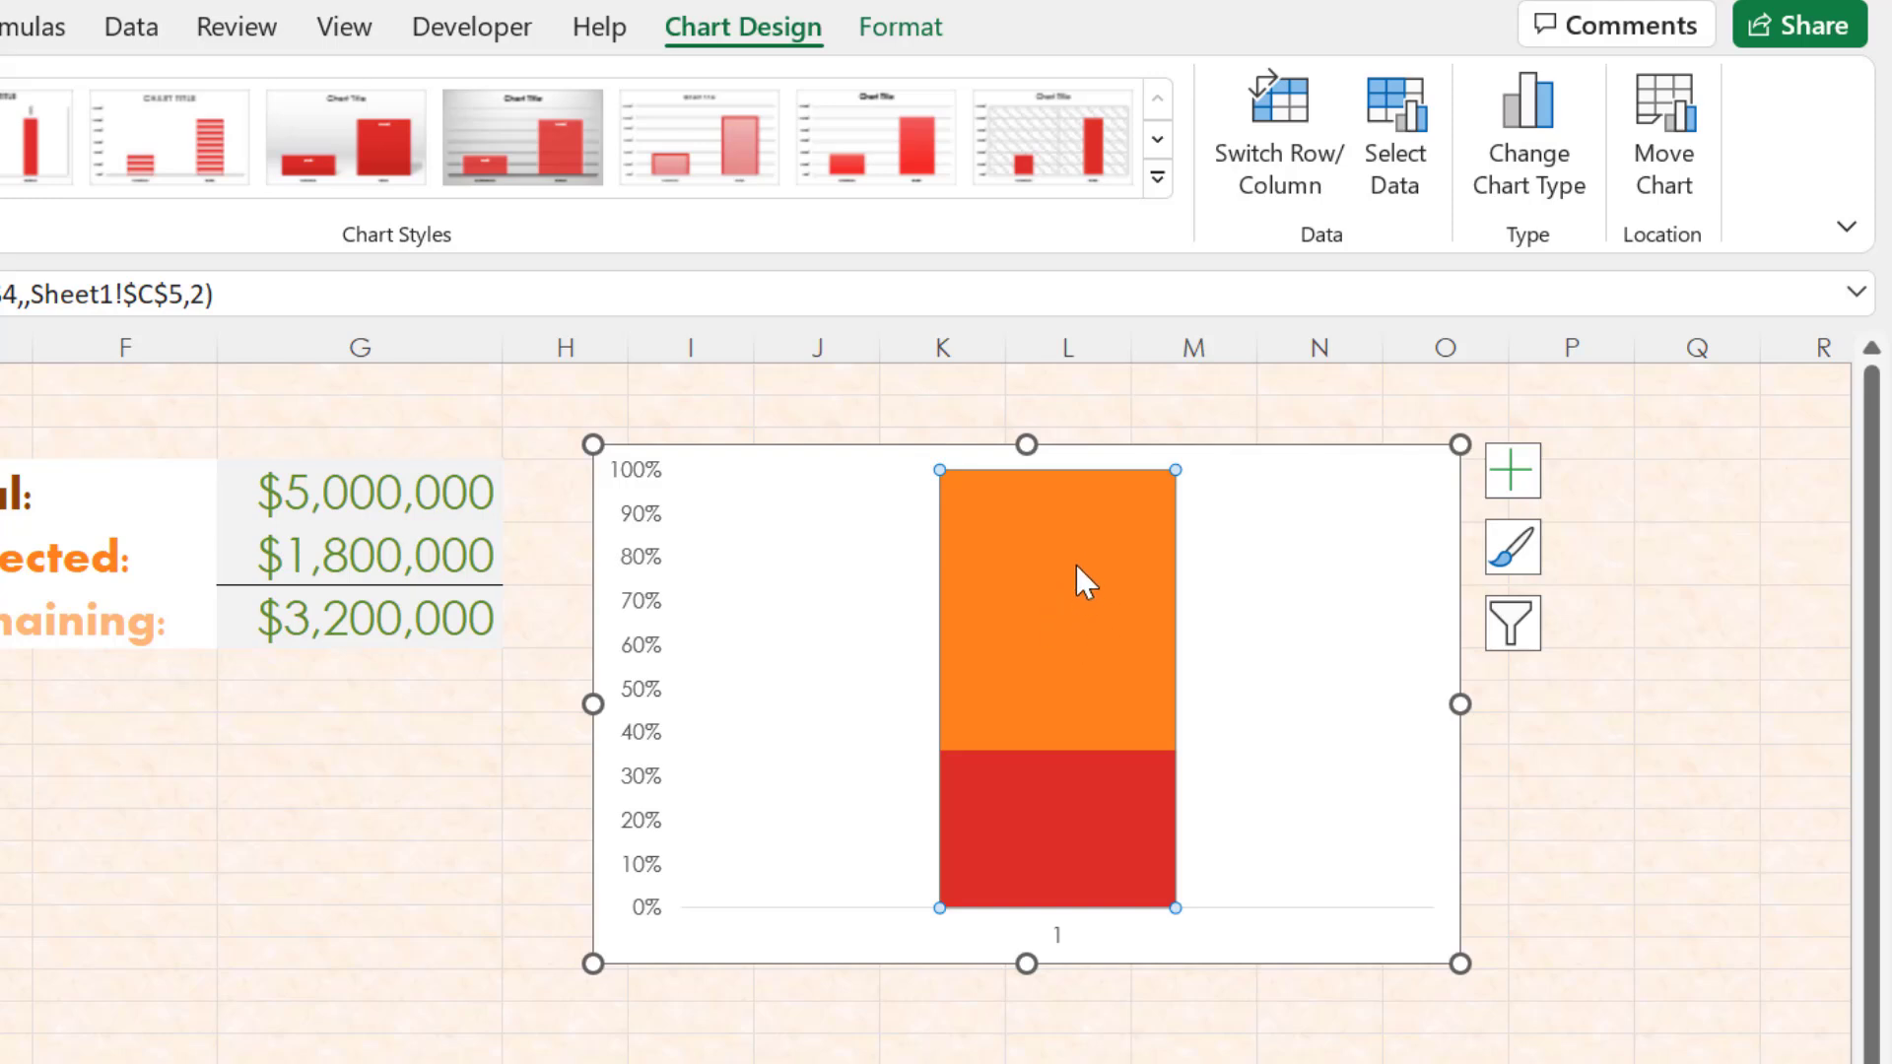
{"action": "left_click", "coordinate": [902, 29]}
{"action": "left_click", "coordinate": [508, 89]}
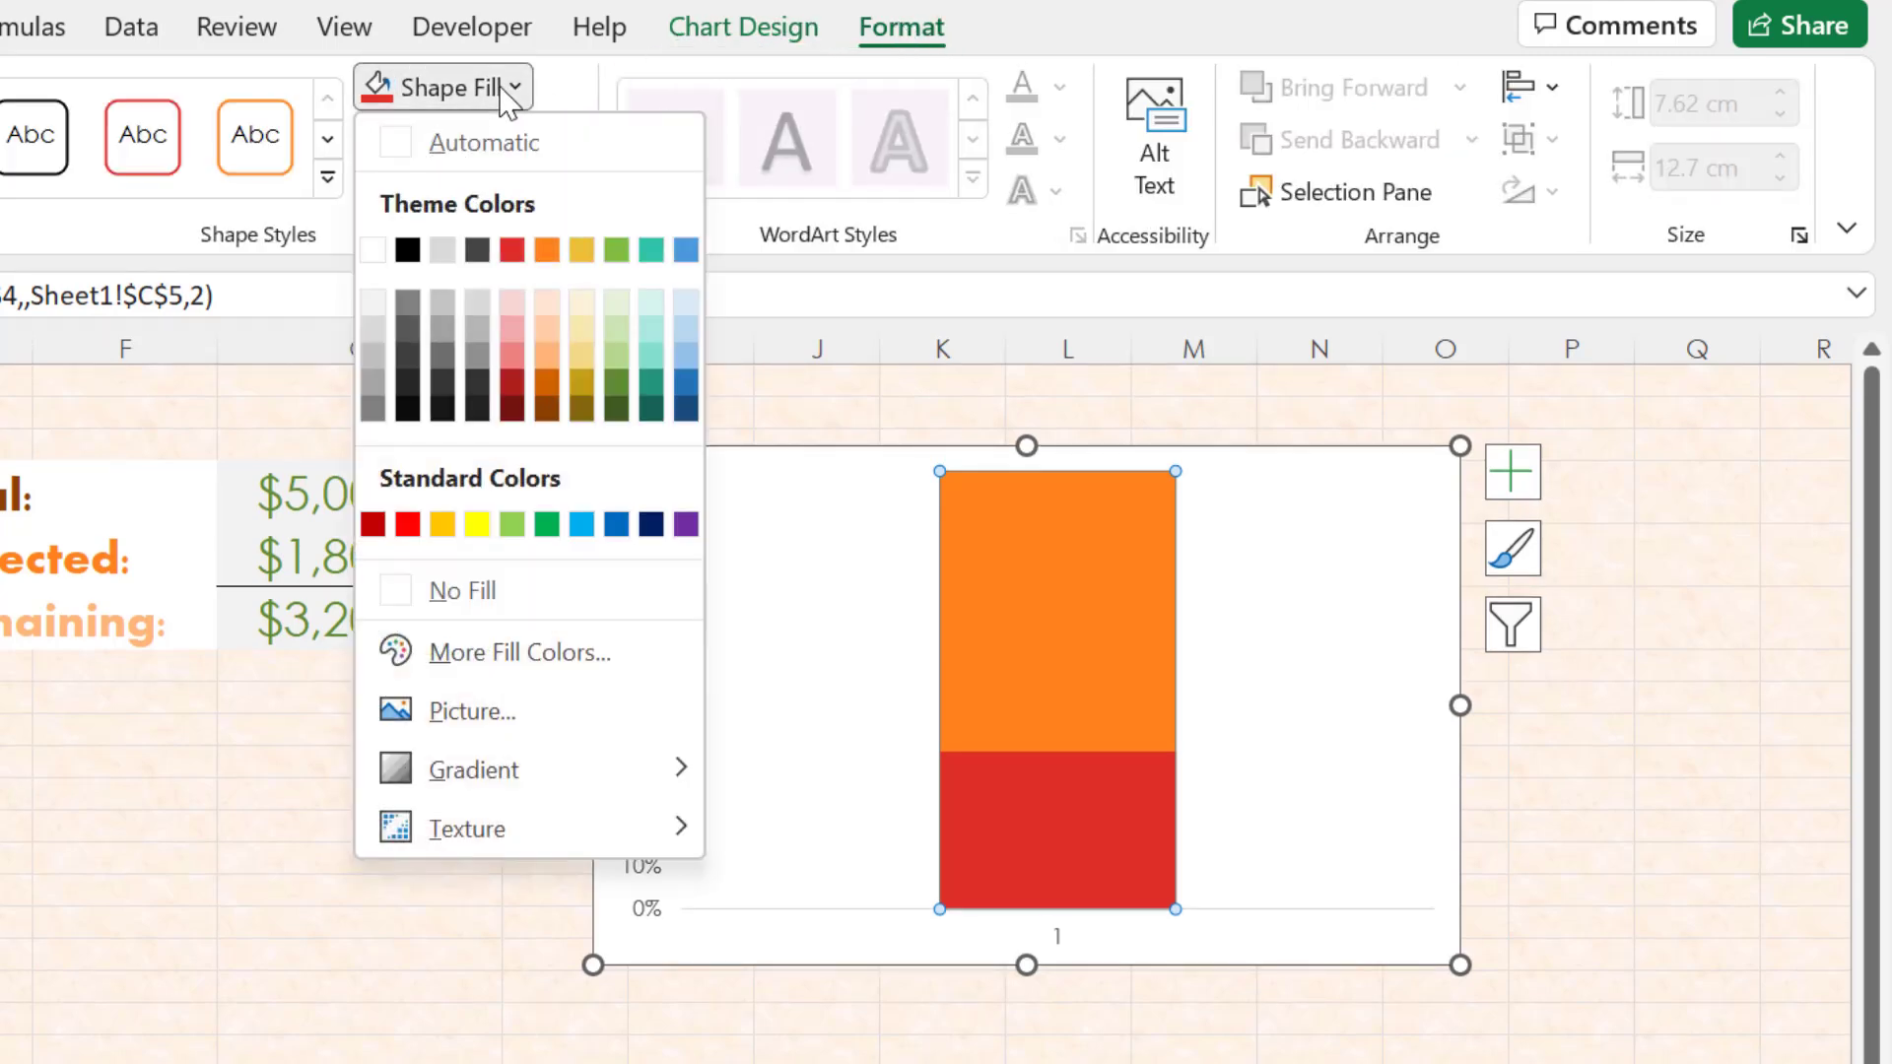
{"action": "left_click", "coordinate": [374, 249]}
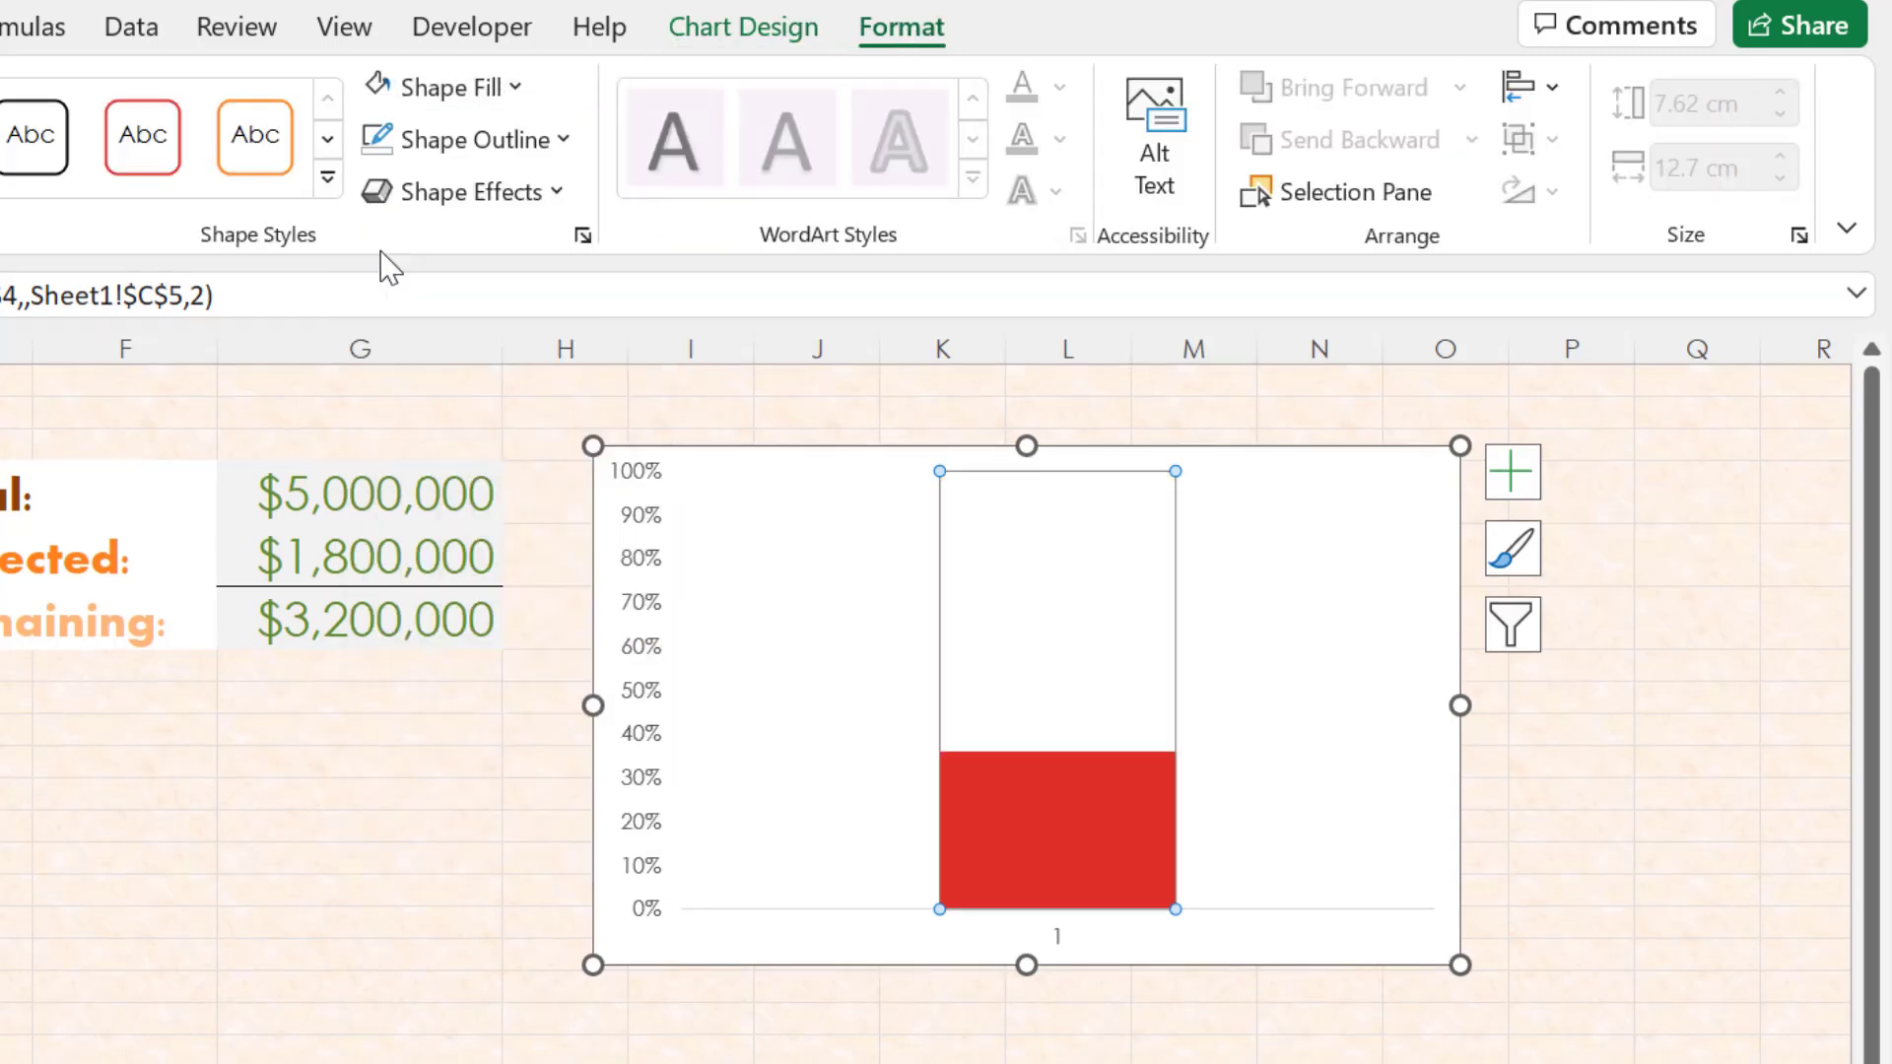
Give the white Goal column a red outline with a 3 pt weight
{"action": "left_click", "coordinate": [498, 140]}
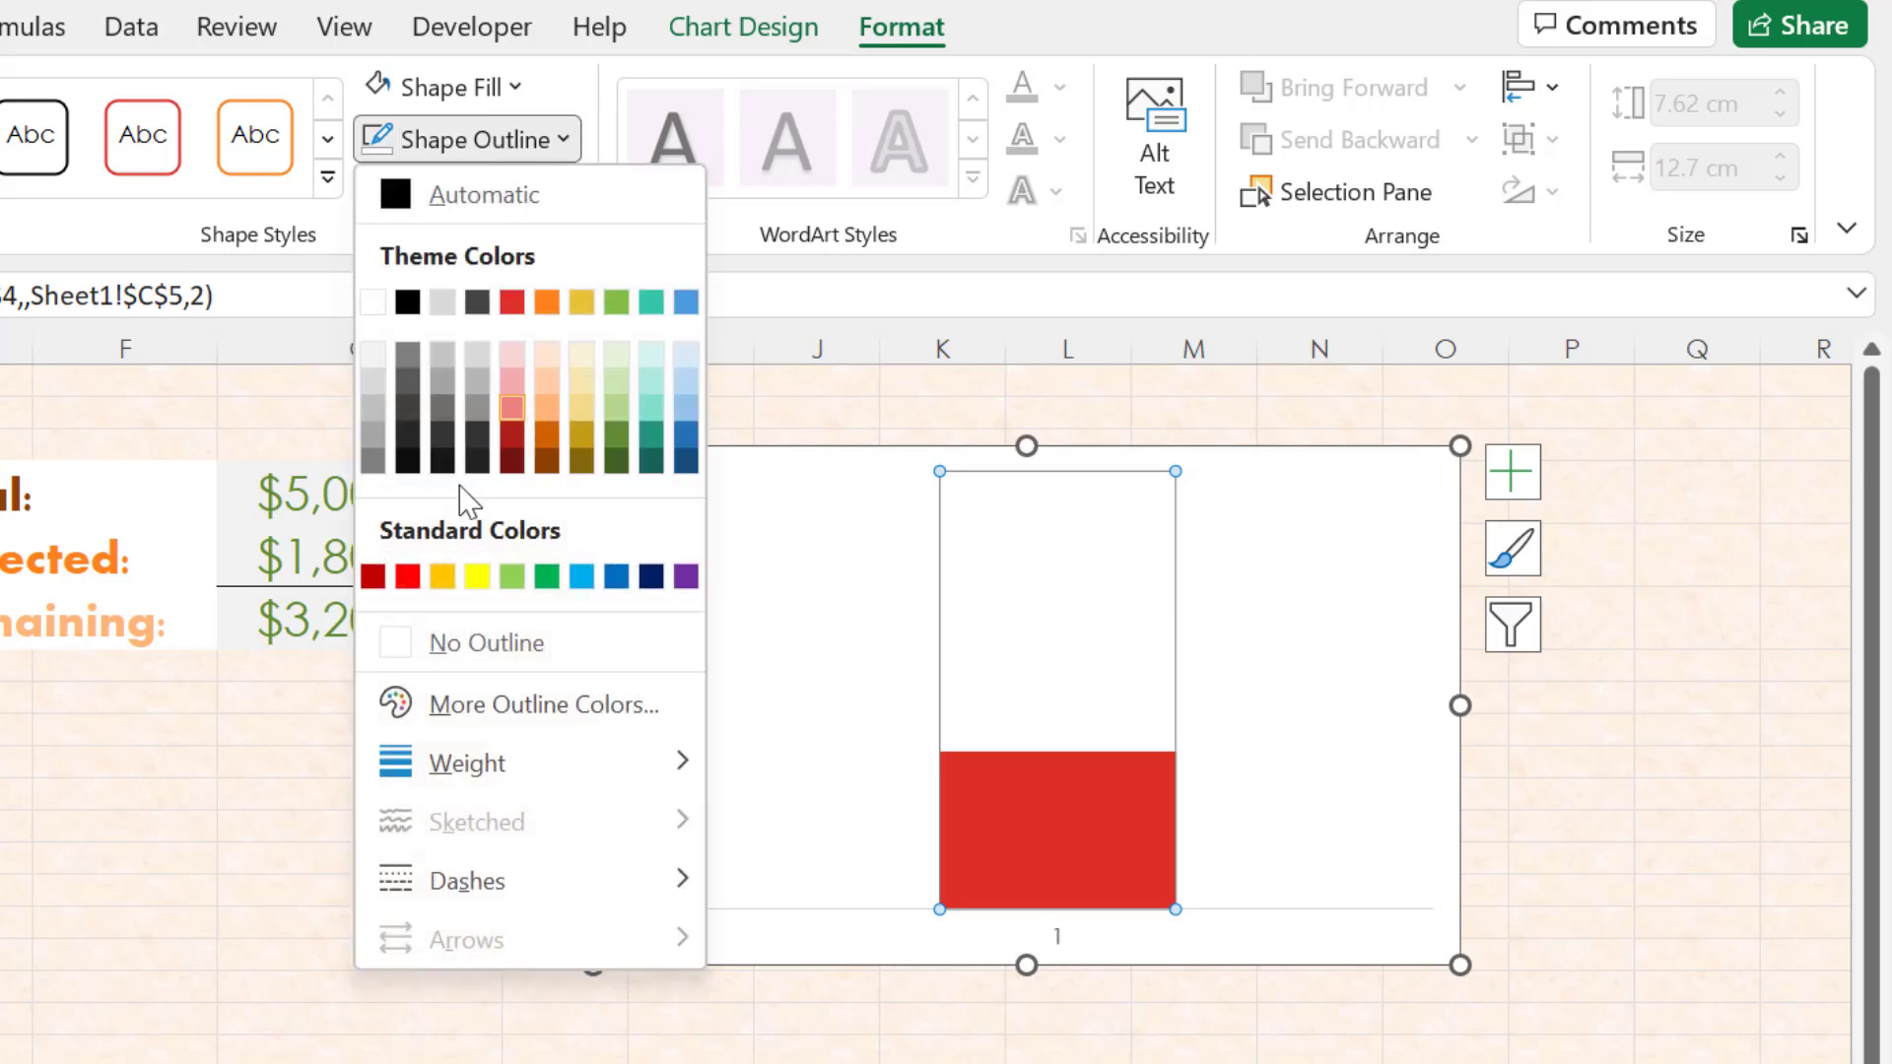
{"action": "left_click", "coordinate": [410, 577]}
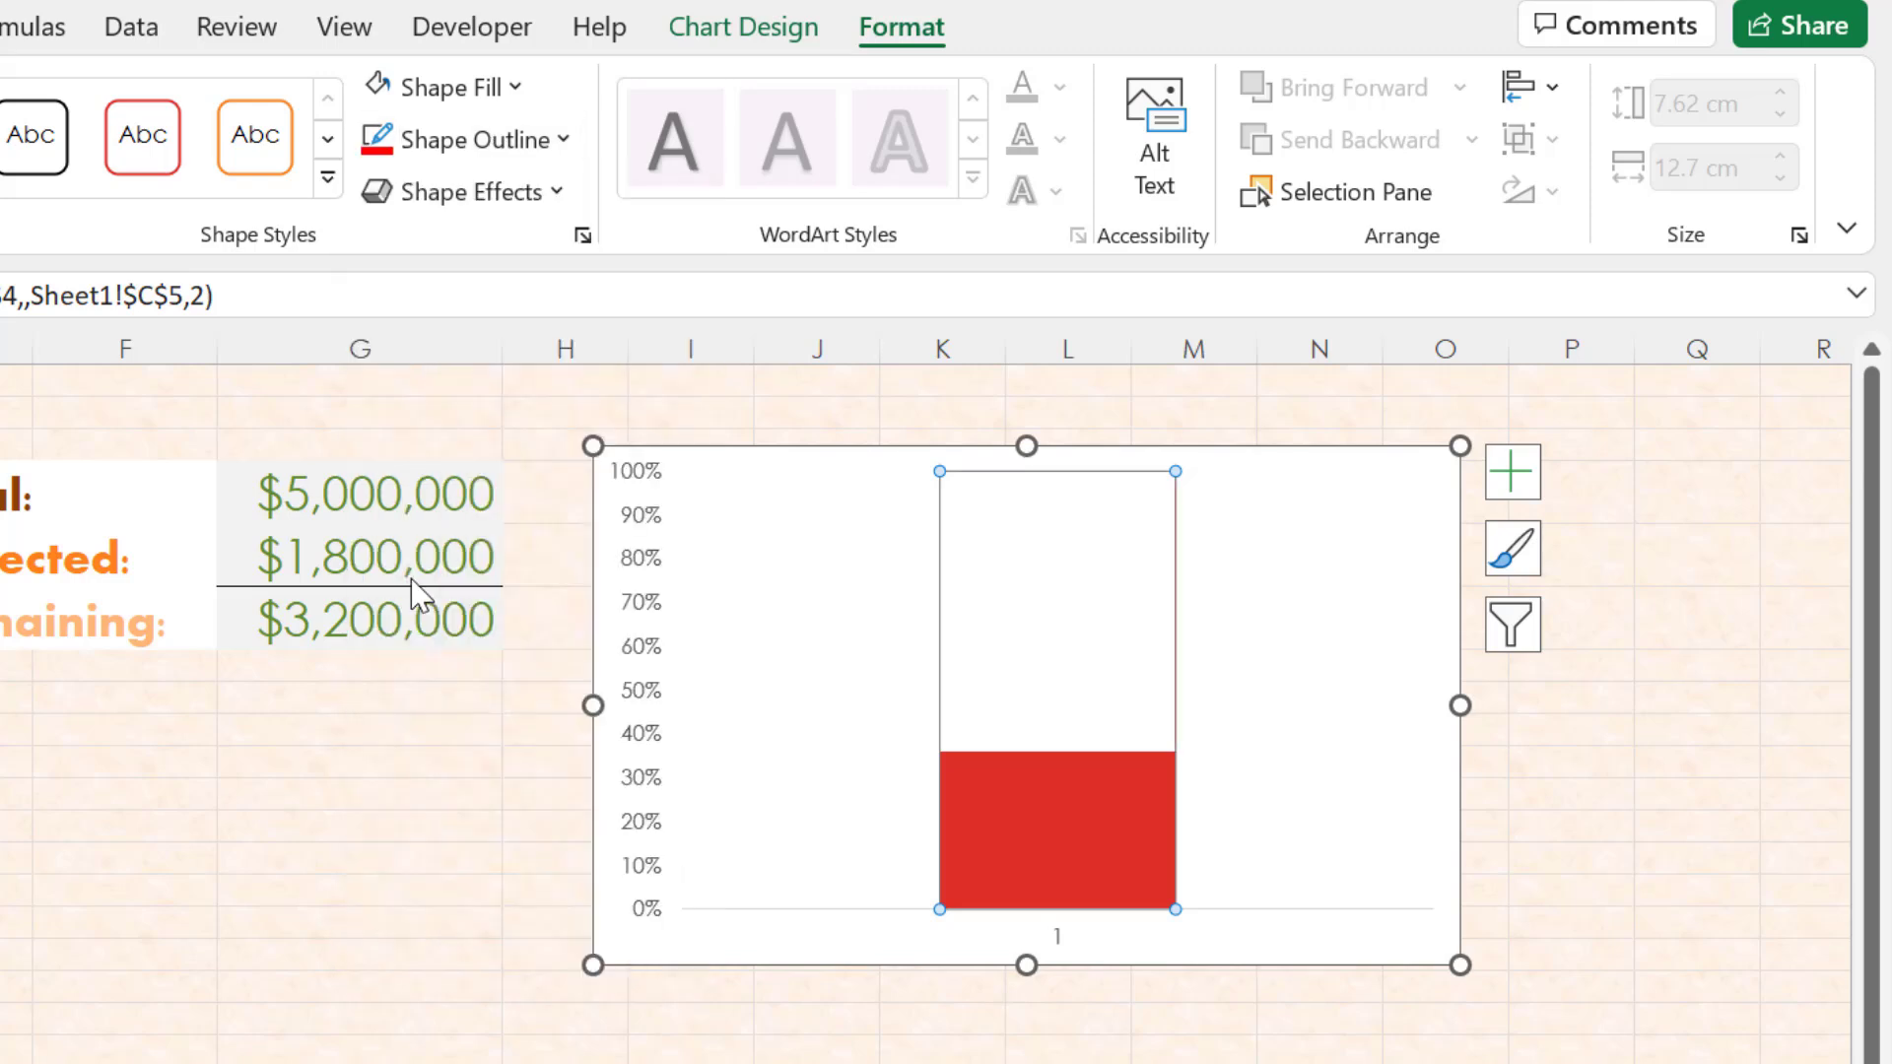
{"action": "left_click", "coordinate": [532, 142]}
{"action": "mouse_move", "coordinate": [578, 765]}
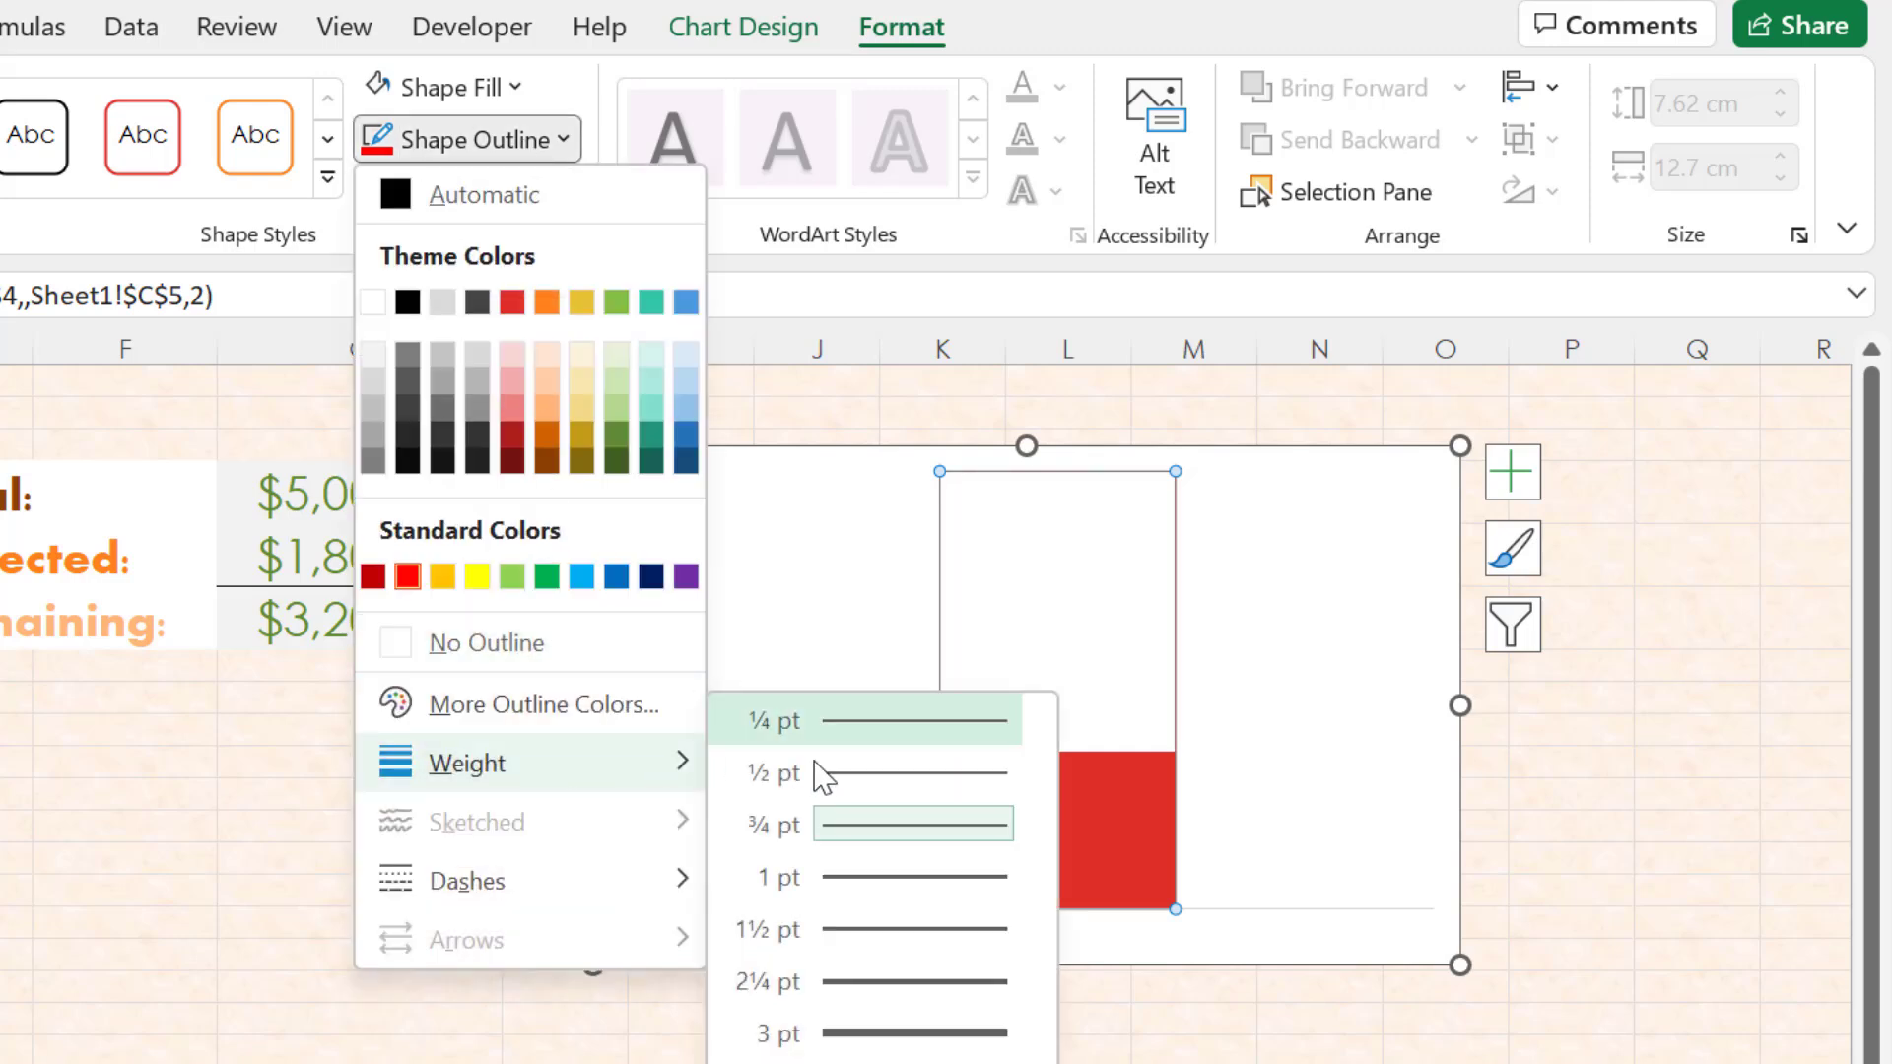
{"action": "left_click", "coordinate": [863, 1032]}
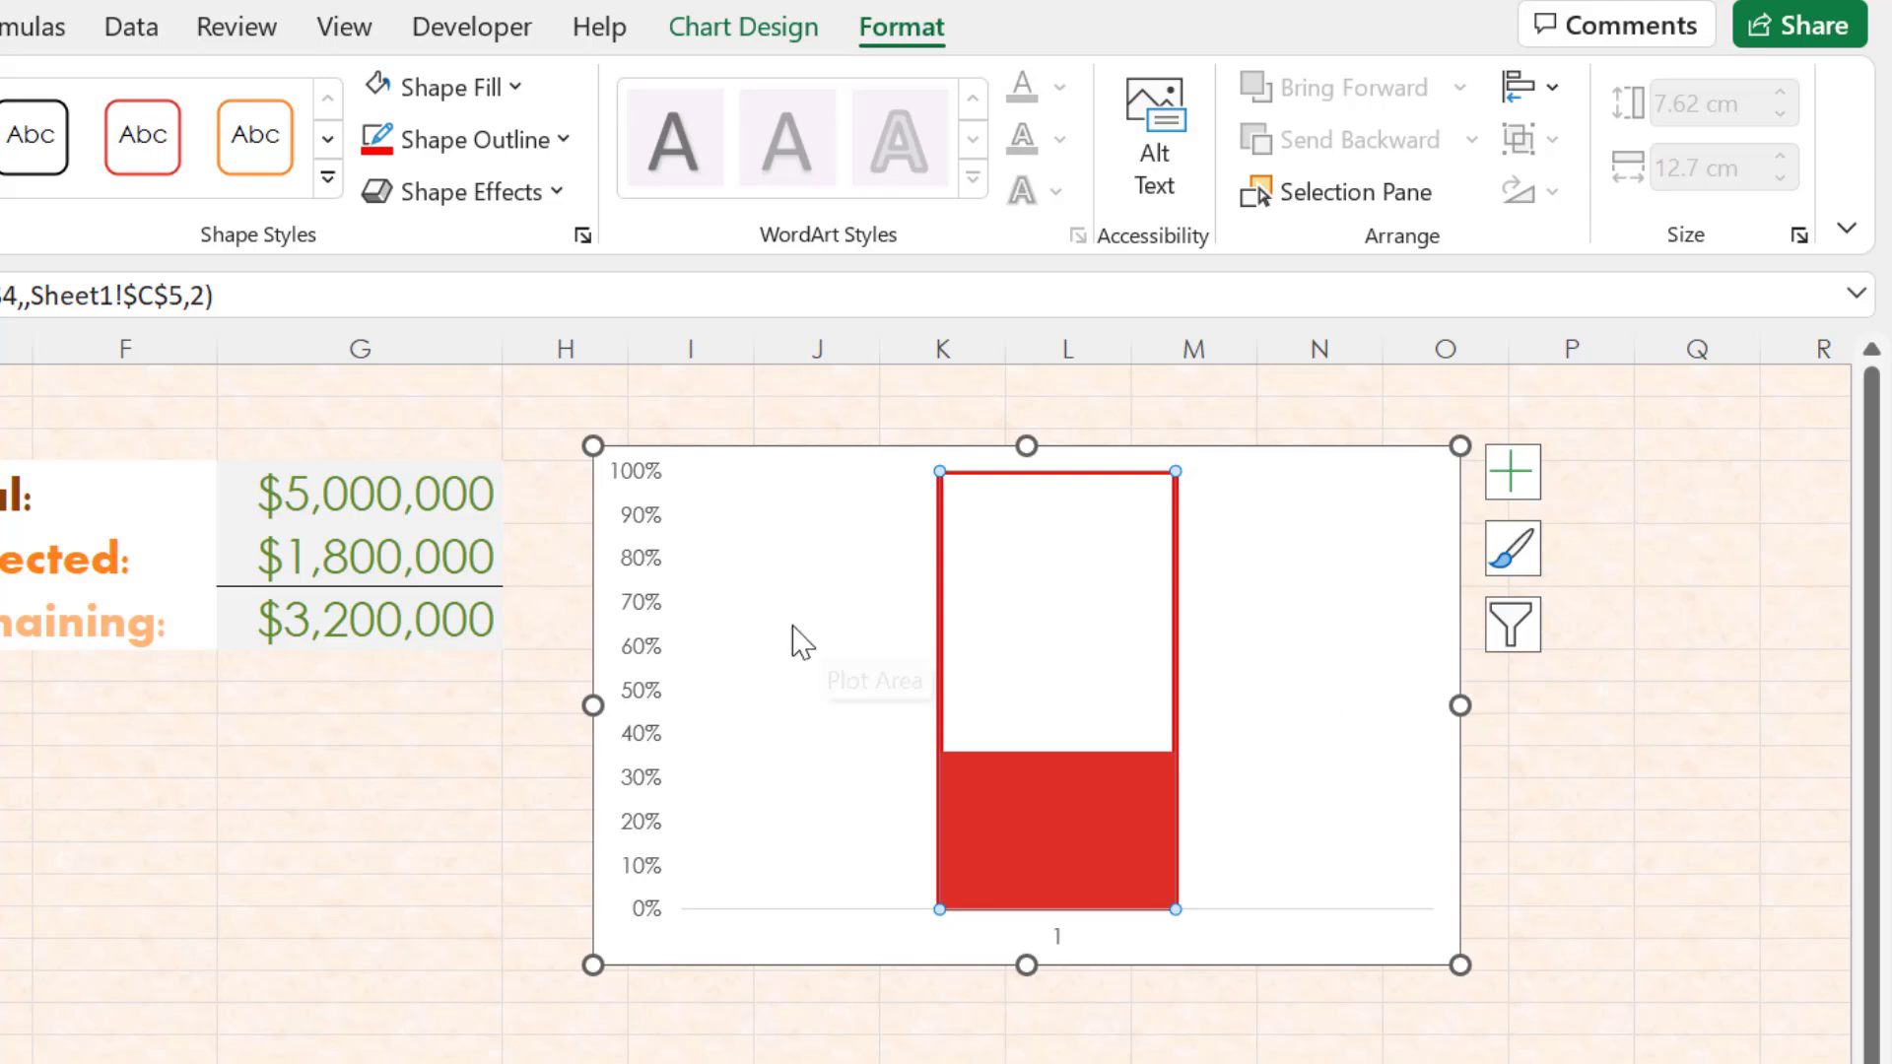
Set the major unit of the chart's vertical axis to 0.2
{"action": "left_click", "coordinate": [640, 621]}
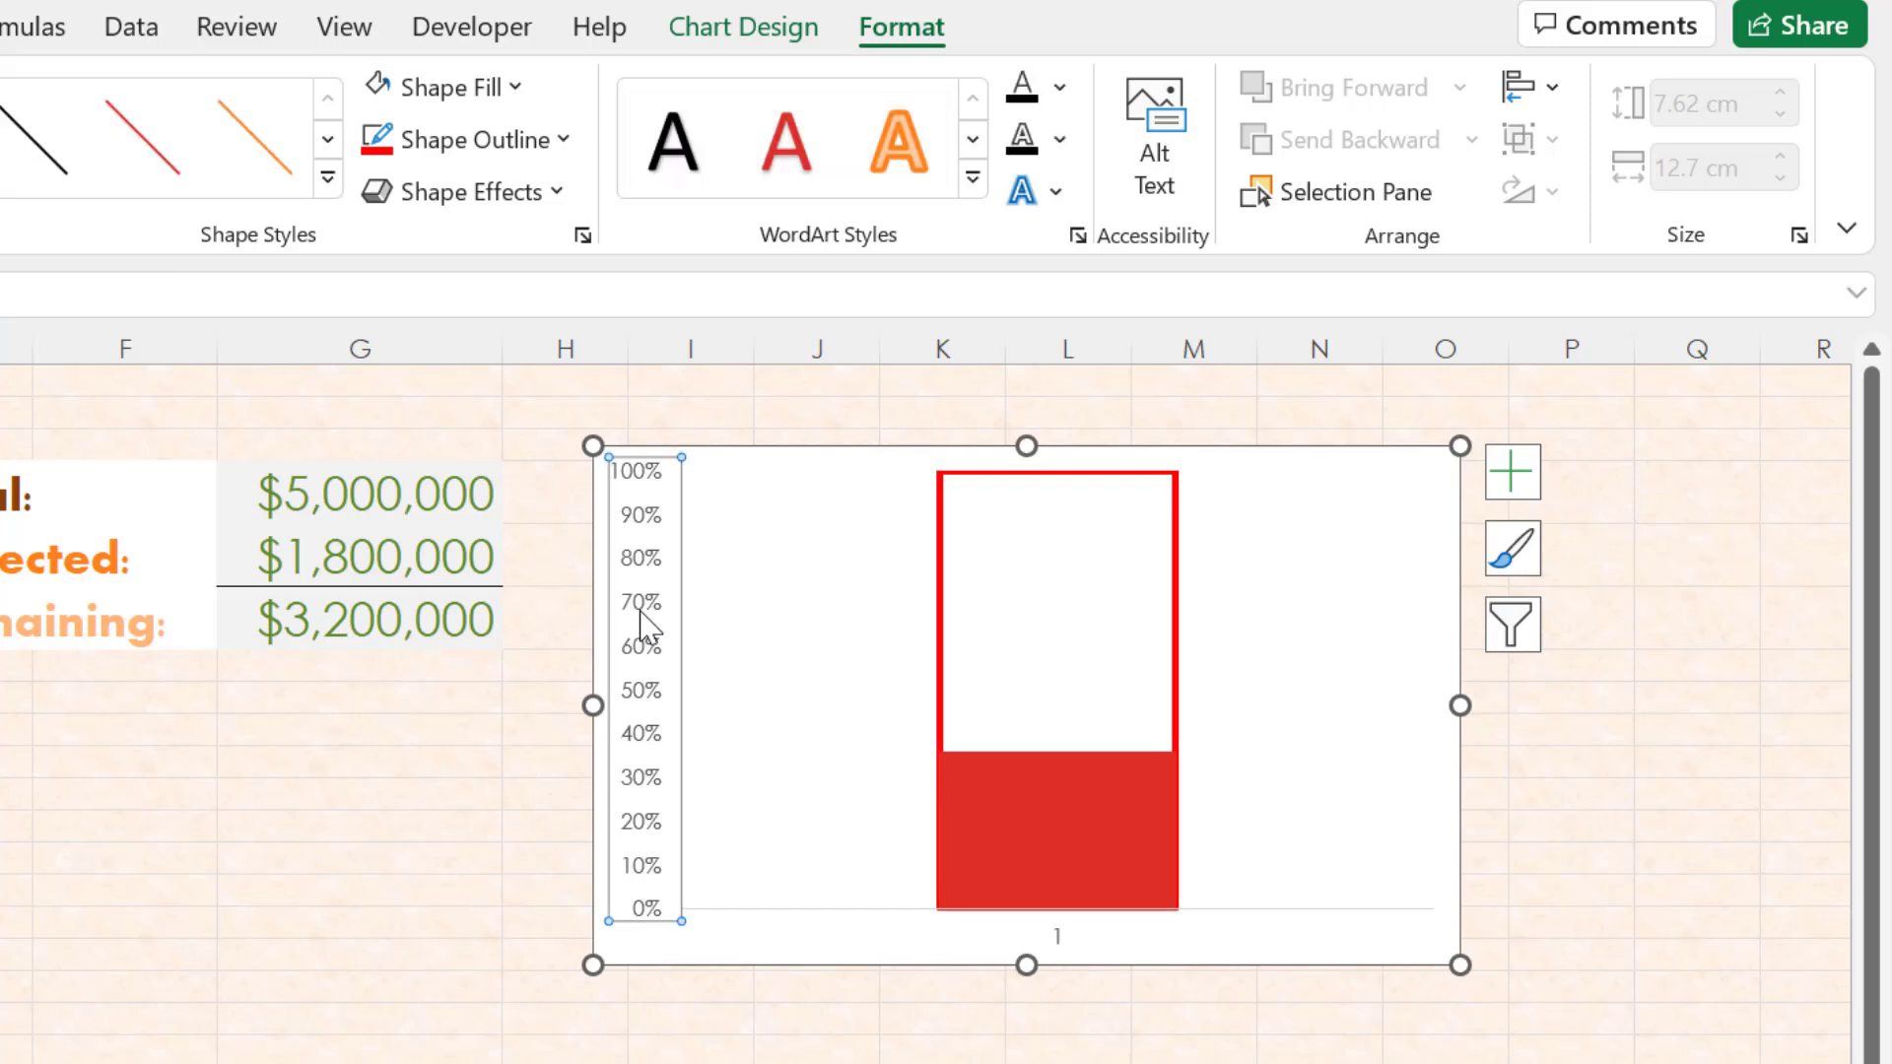
{"action": "double_click", "coordinate": [640, 612]}
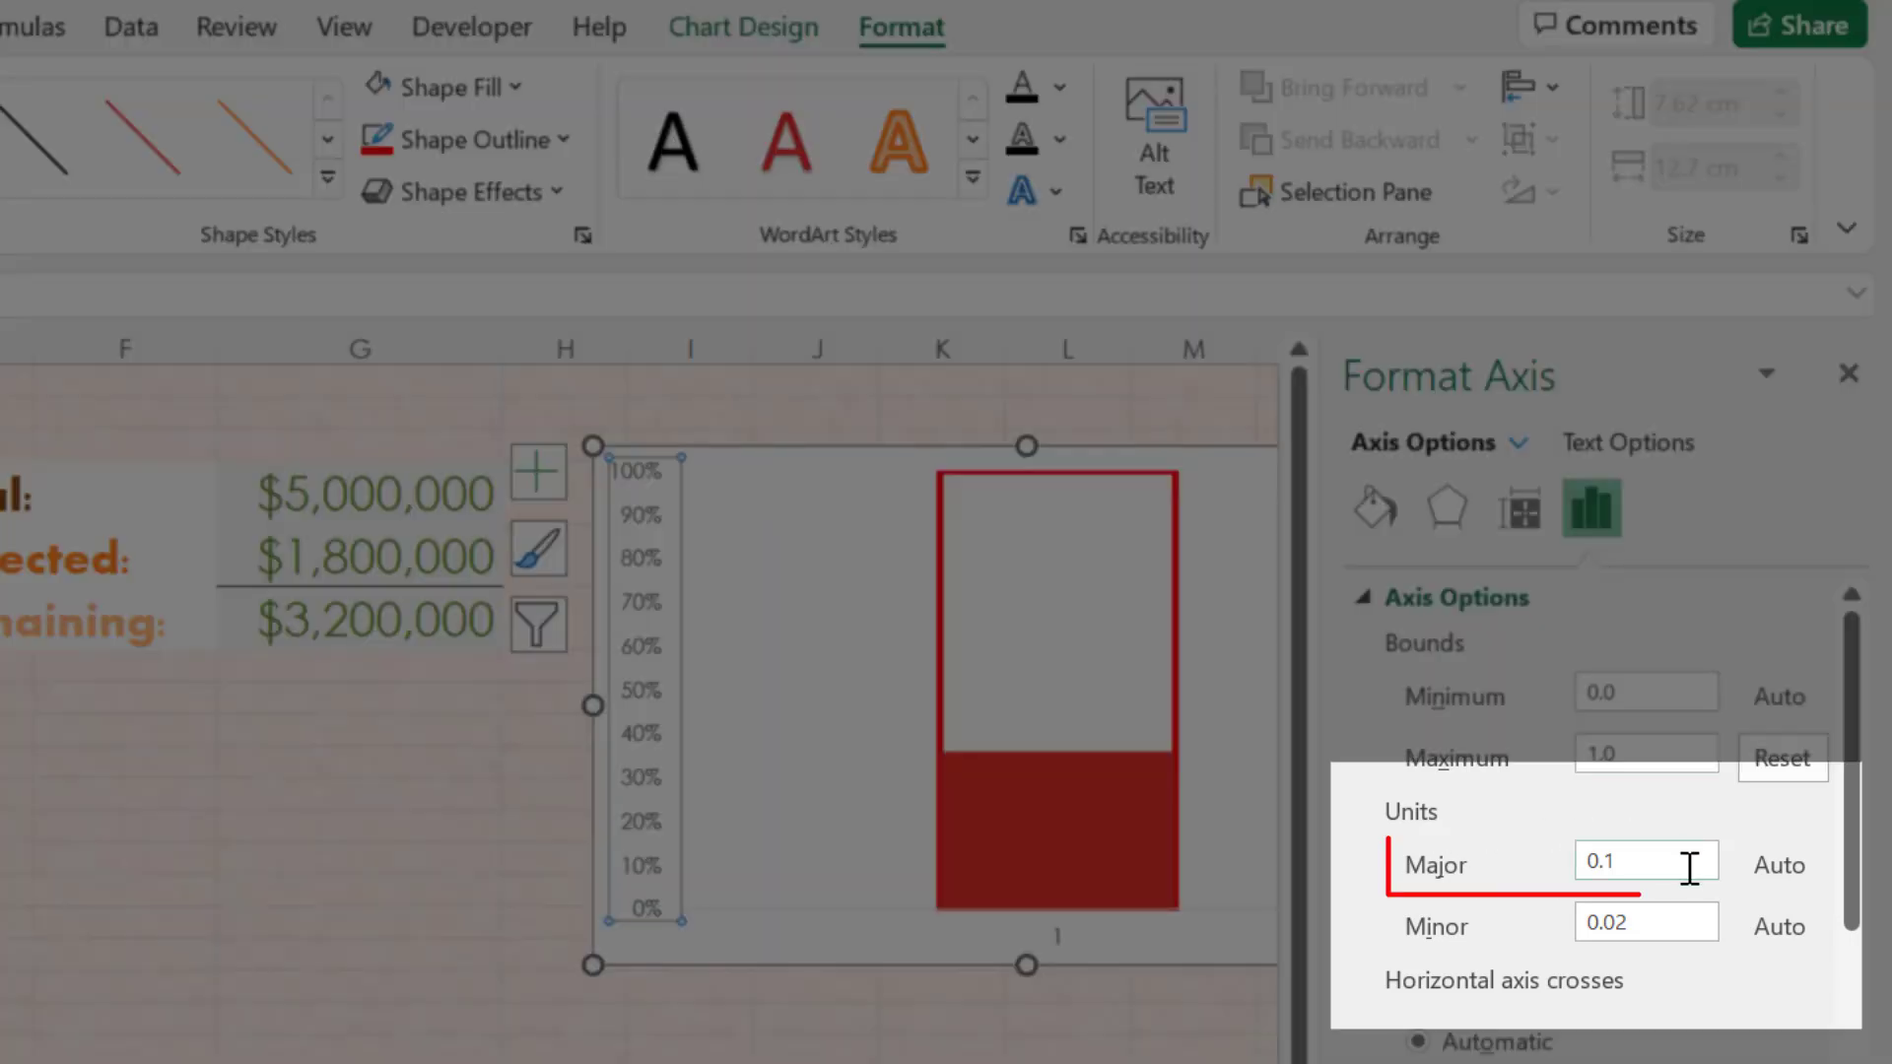
{"action": "left_click", "coordinate": [1689, 857]}
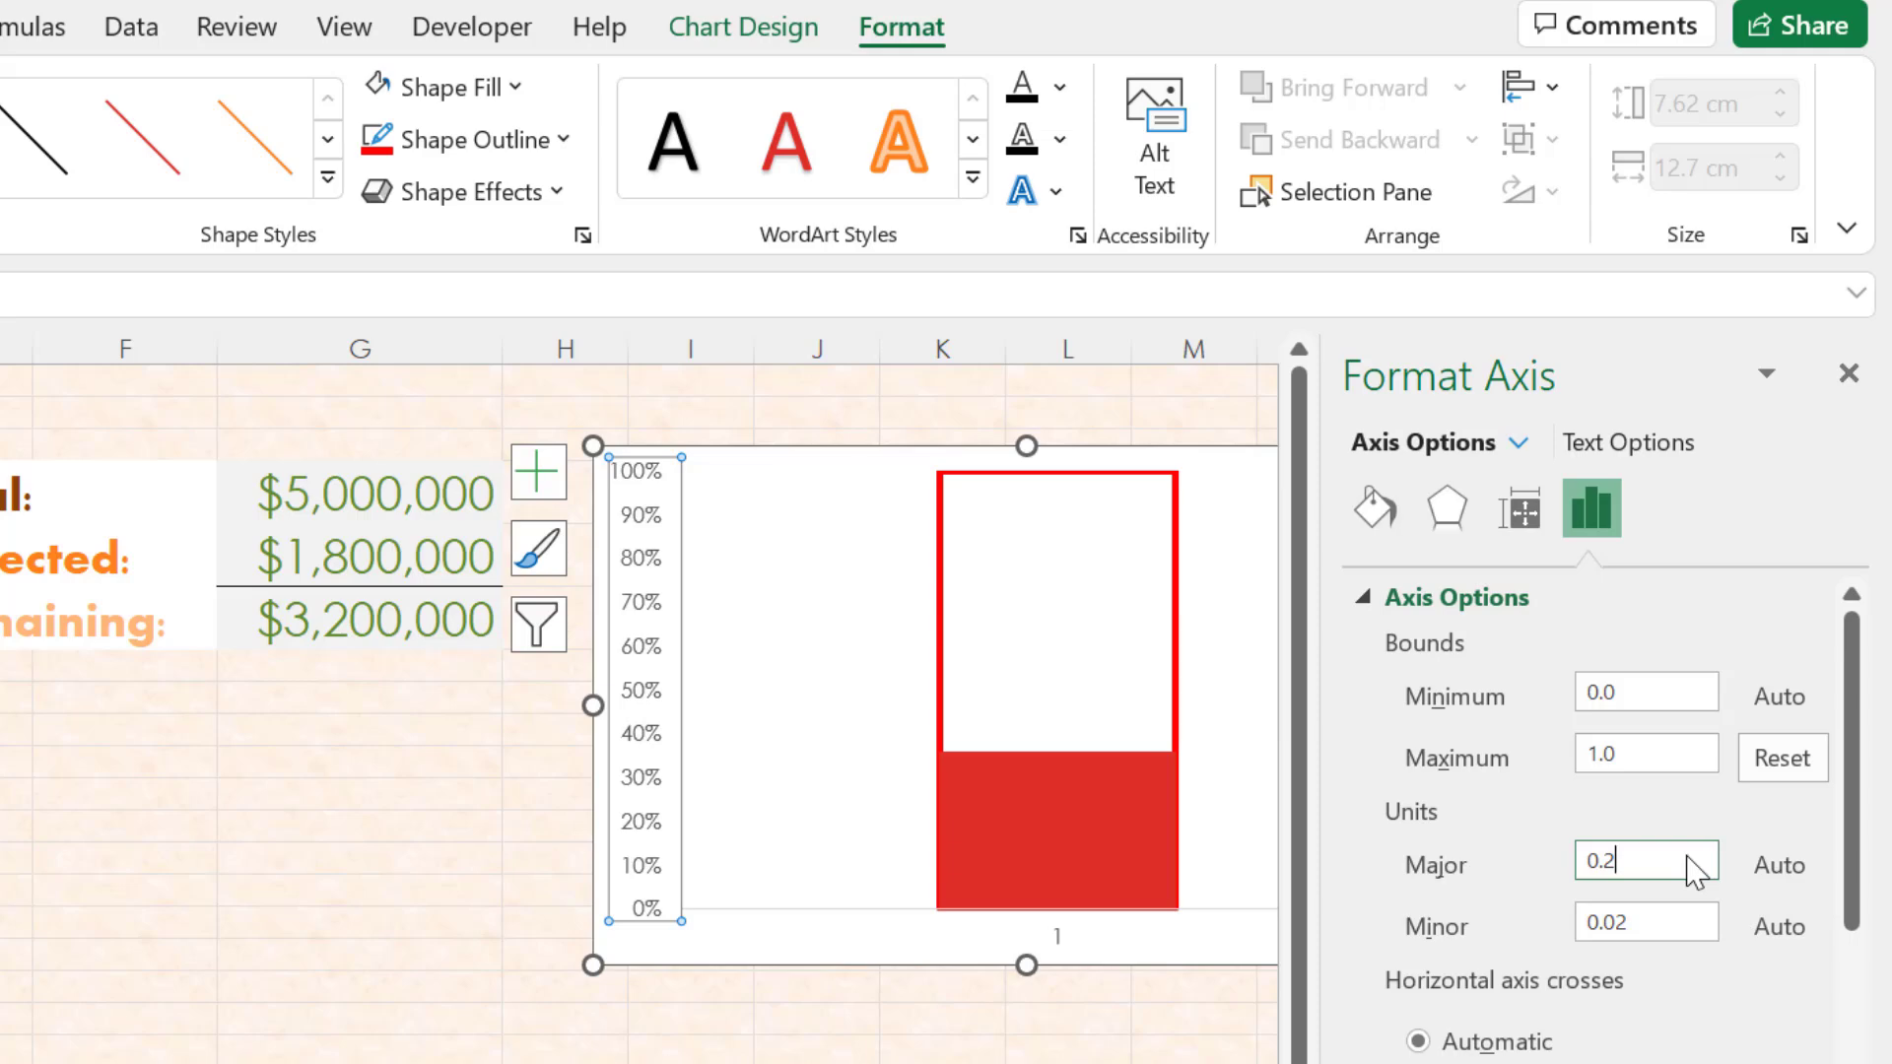
{"action": "key", "text": "Return"}
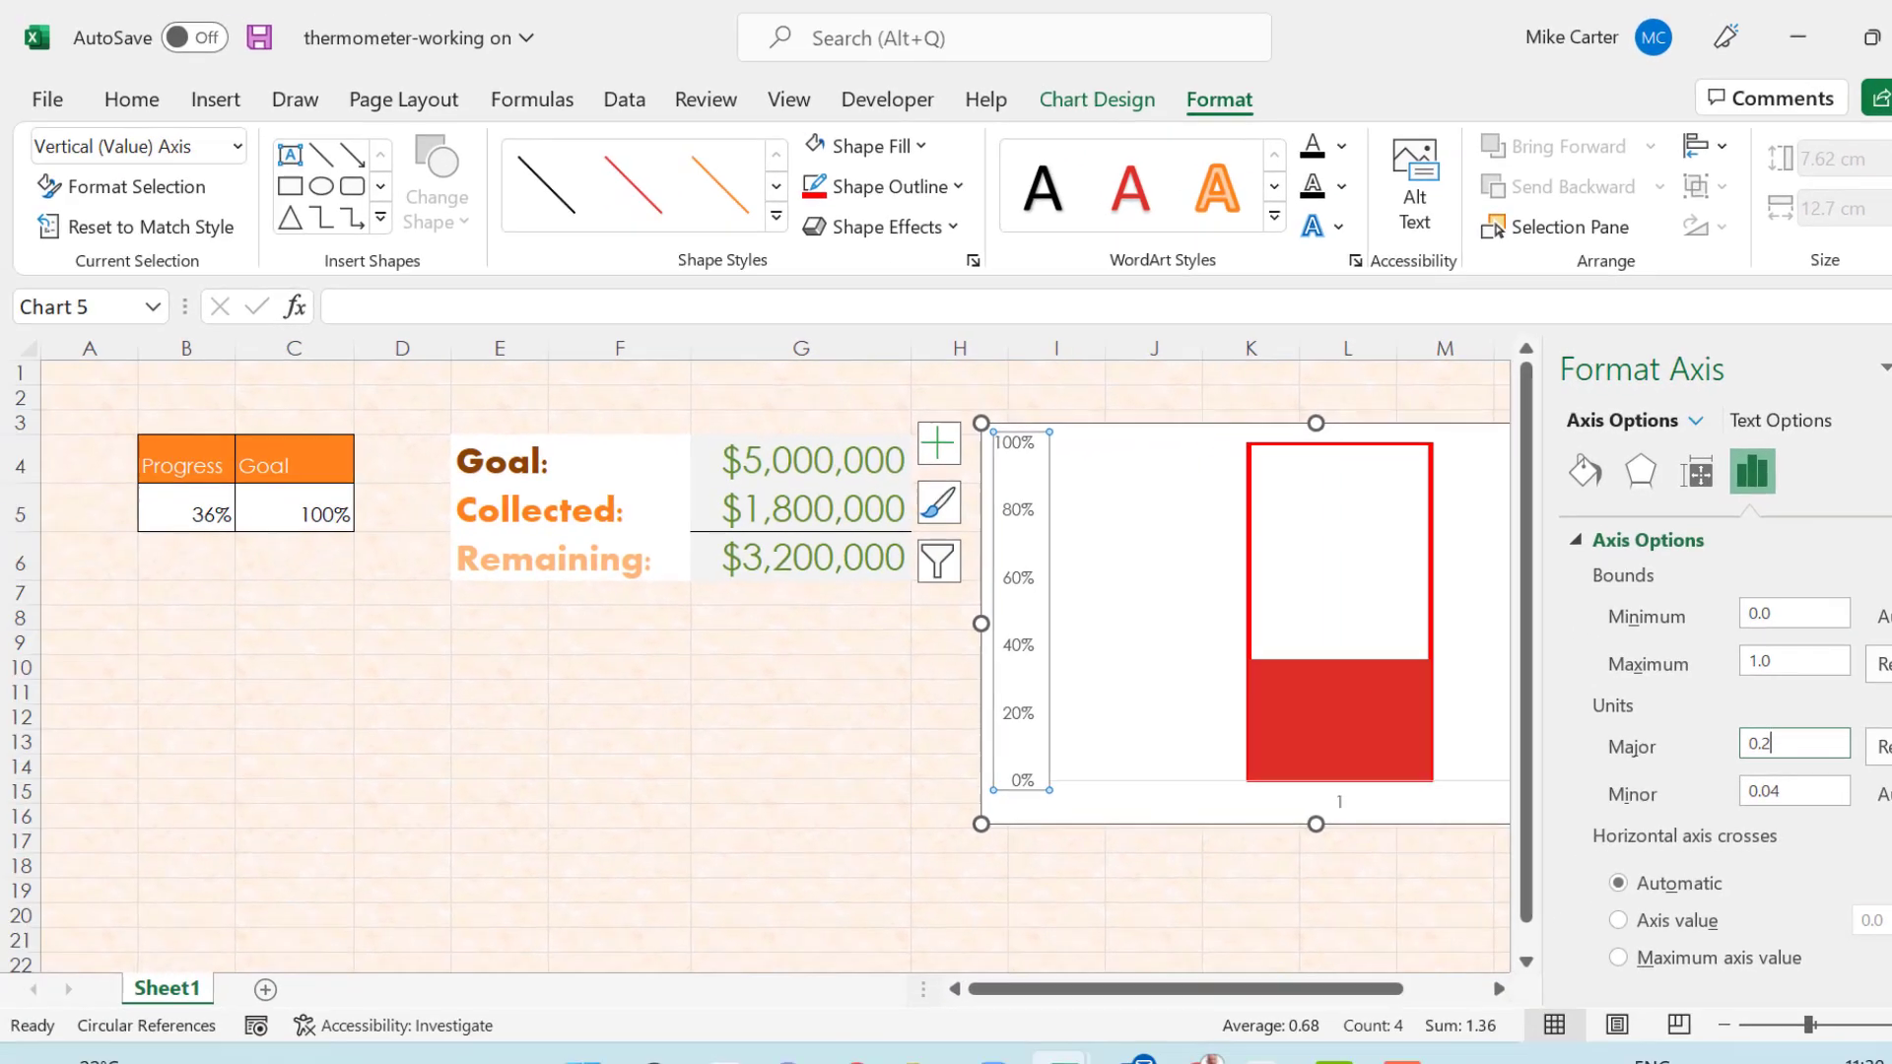
{"action": "left_click", "coordinate": [1891, 369]}
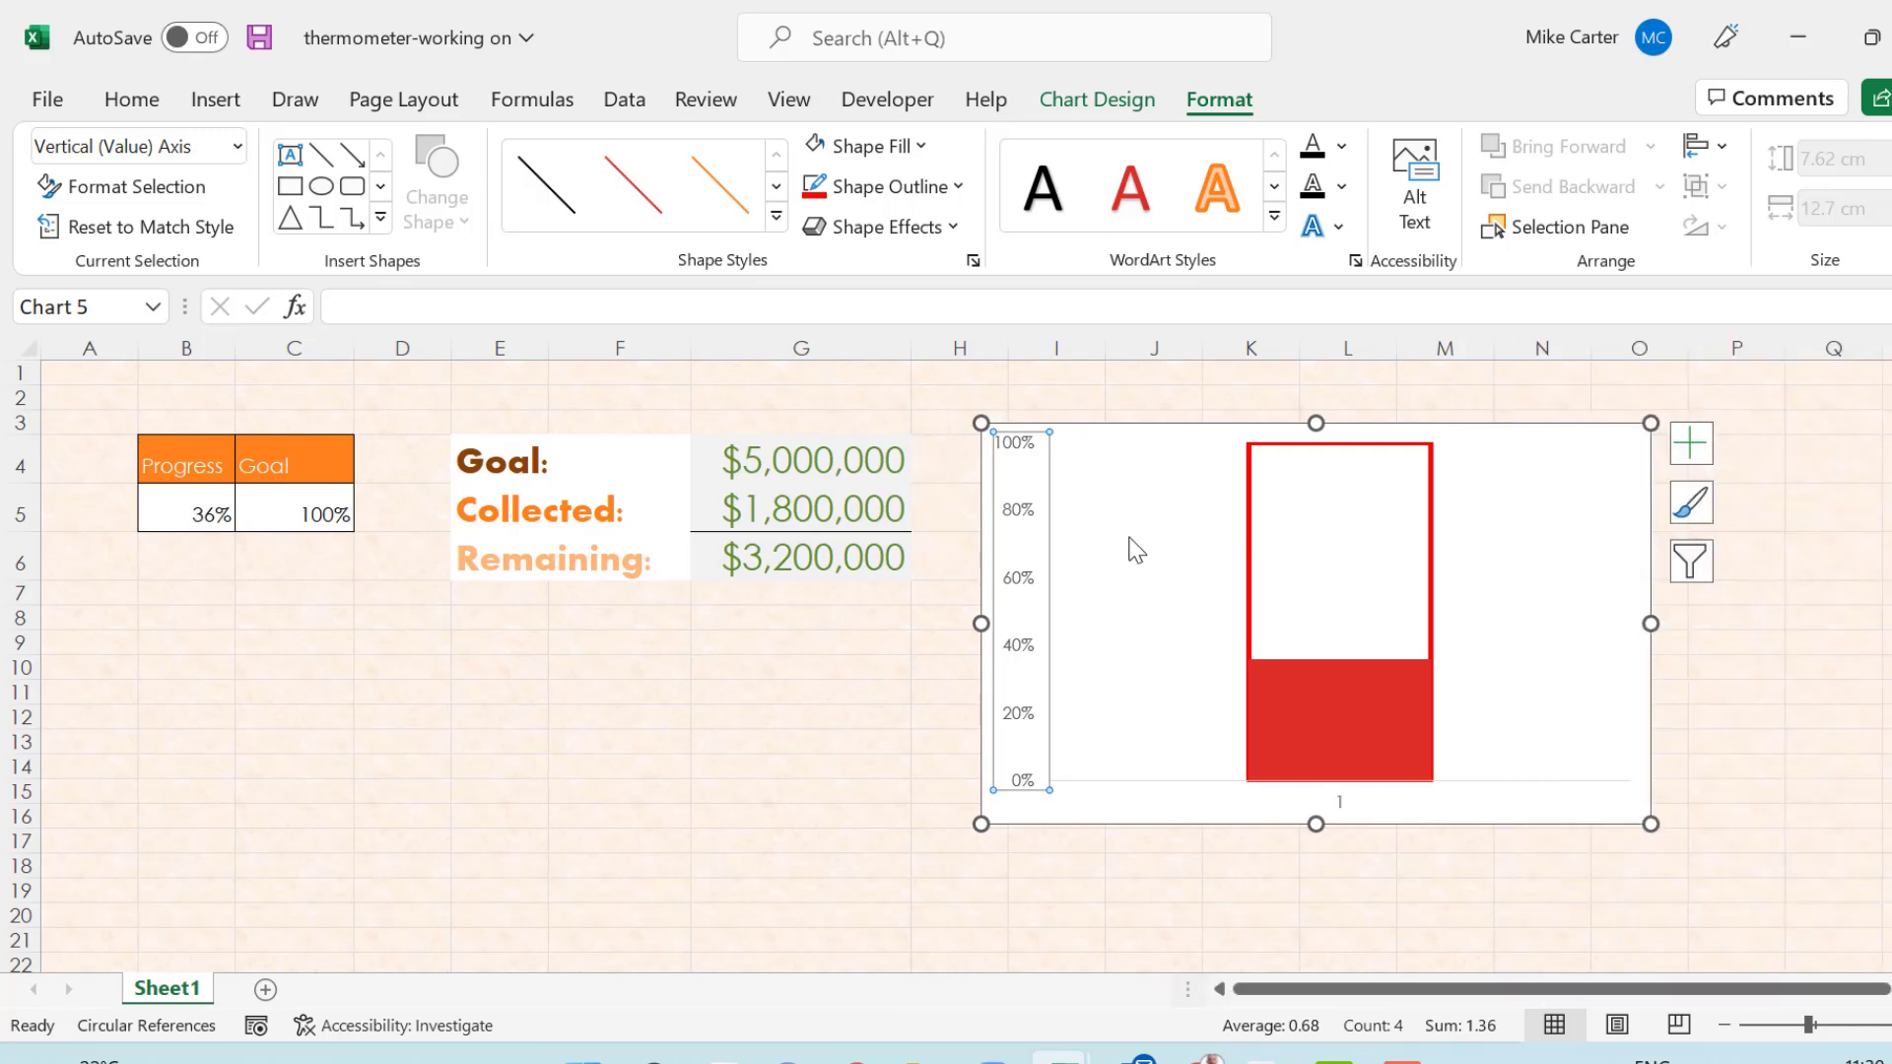
Format the vertical axis labels as 14 pt bold red text
{"action": "left_click", "coordinate": [131, 99]}
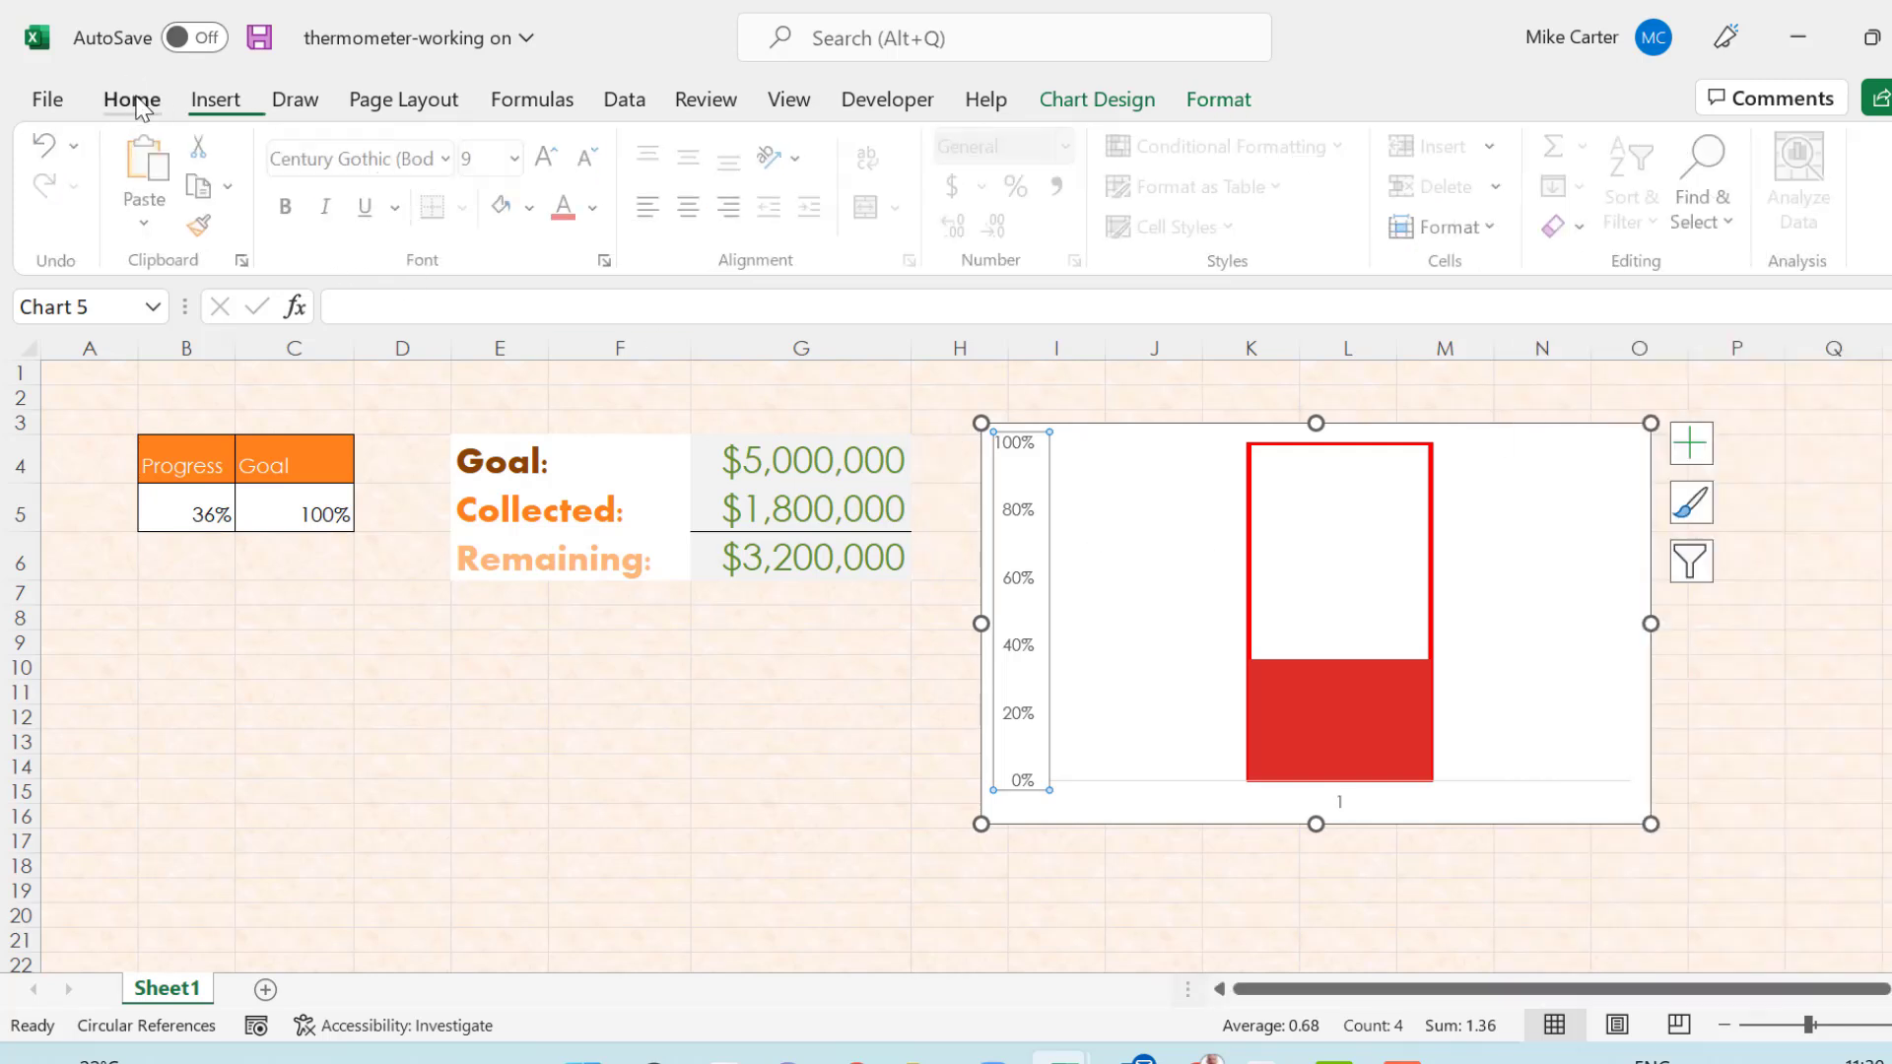
{"action": "left_click", "coordinate": [518, 161]}
{"action": "left_click", "coordinate": [546, 150]}
{"action": "left_click", "coordinate": [549, 155]}
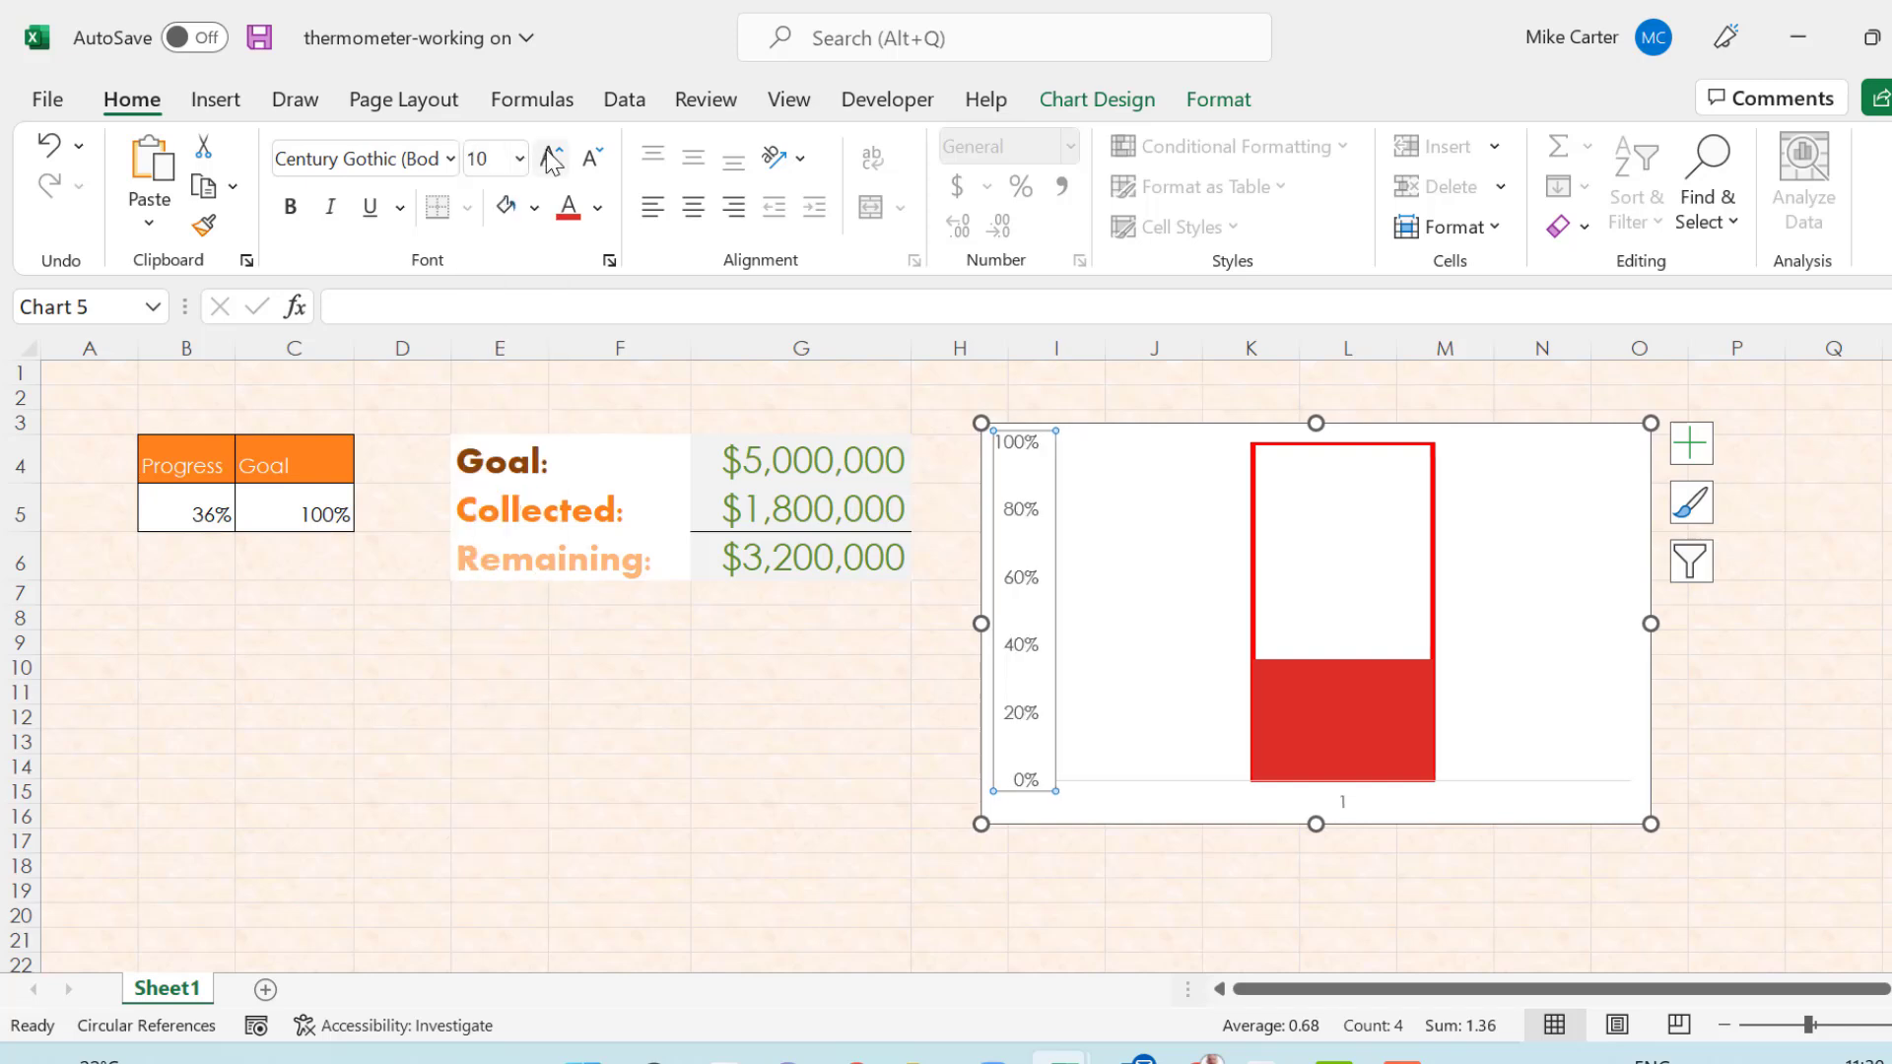
{"action": "left_click", "coordinate": [549, 156]}
{"action": "left_click", "coordinate": [548, 155]}
{"action": "left_click", "coordinate": [549, 156]}
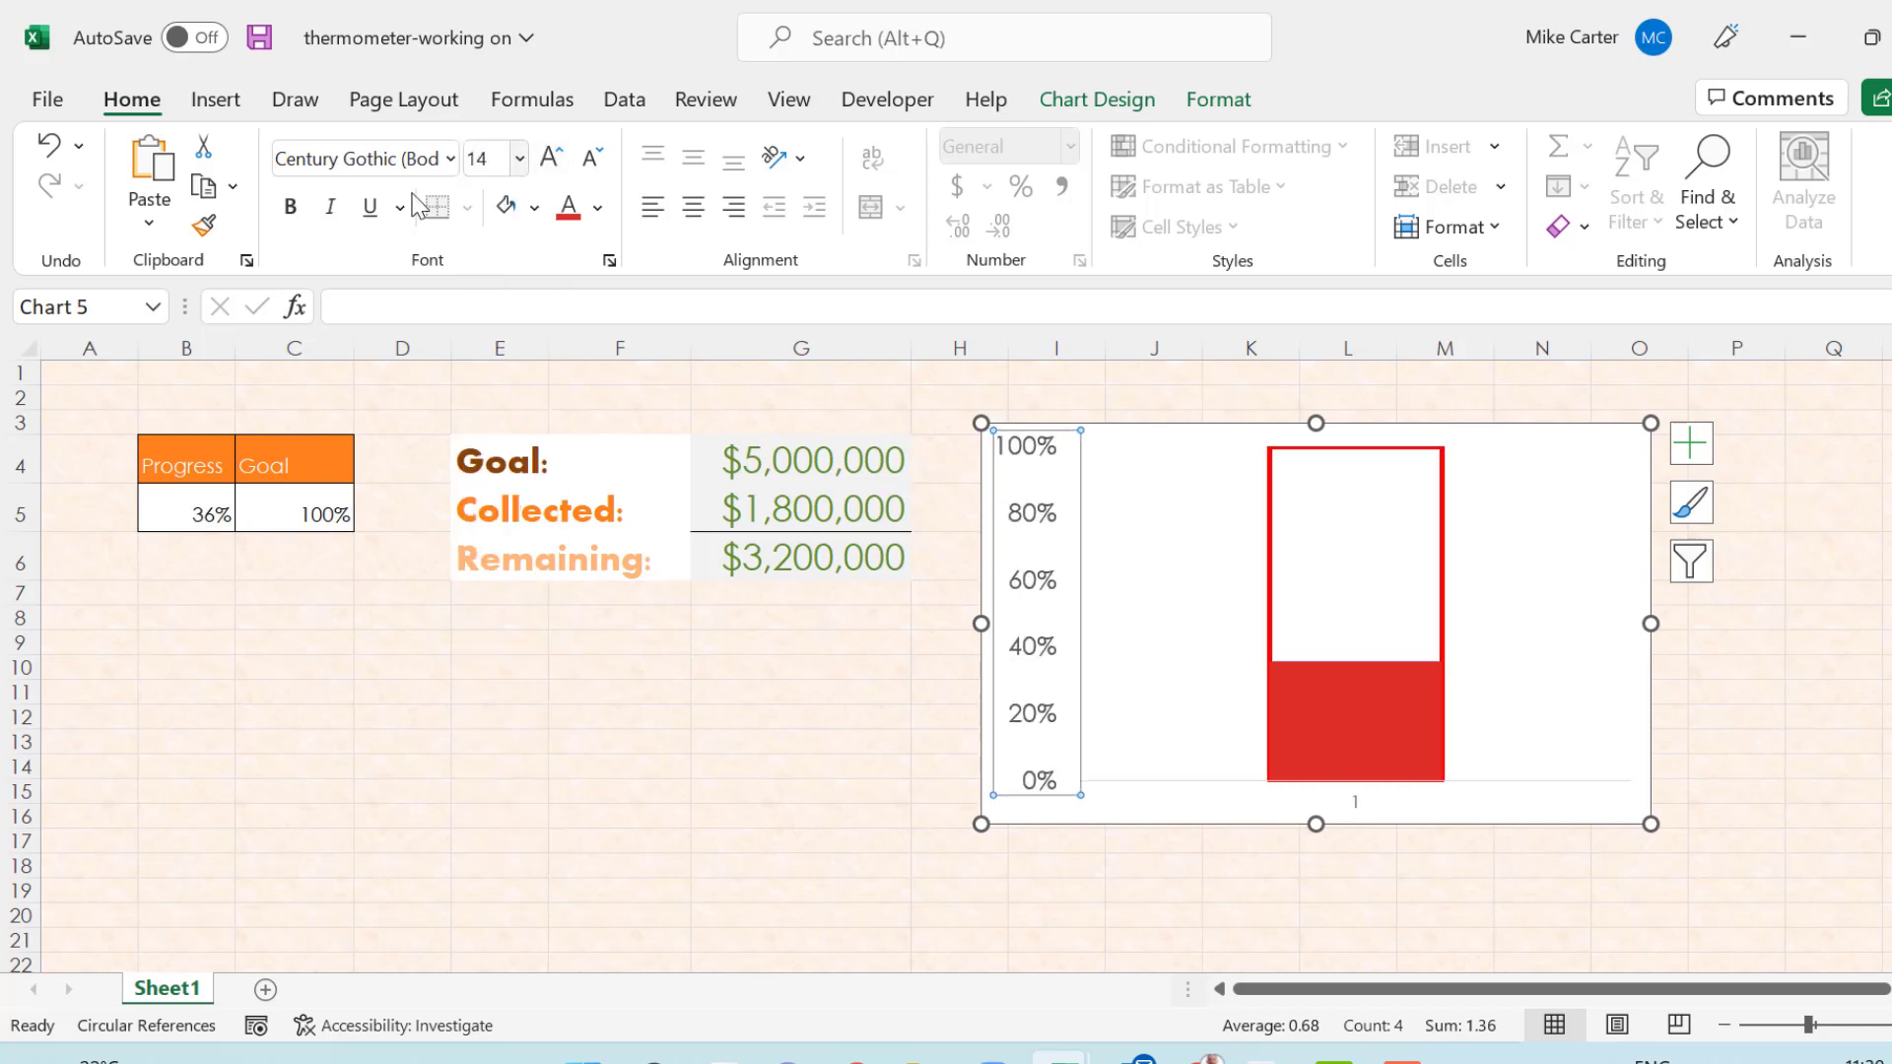
{"action": "left_click", "coordinate": [292, 213]}
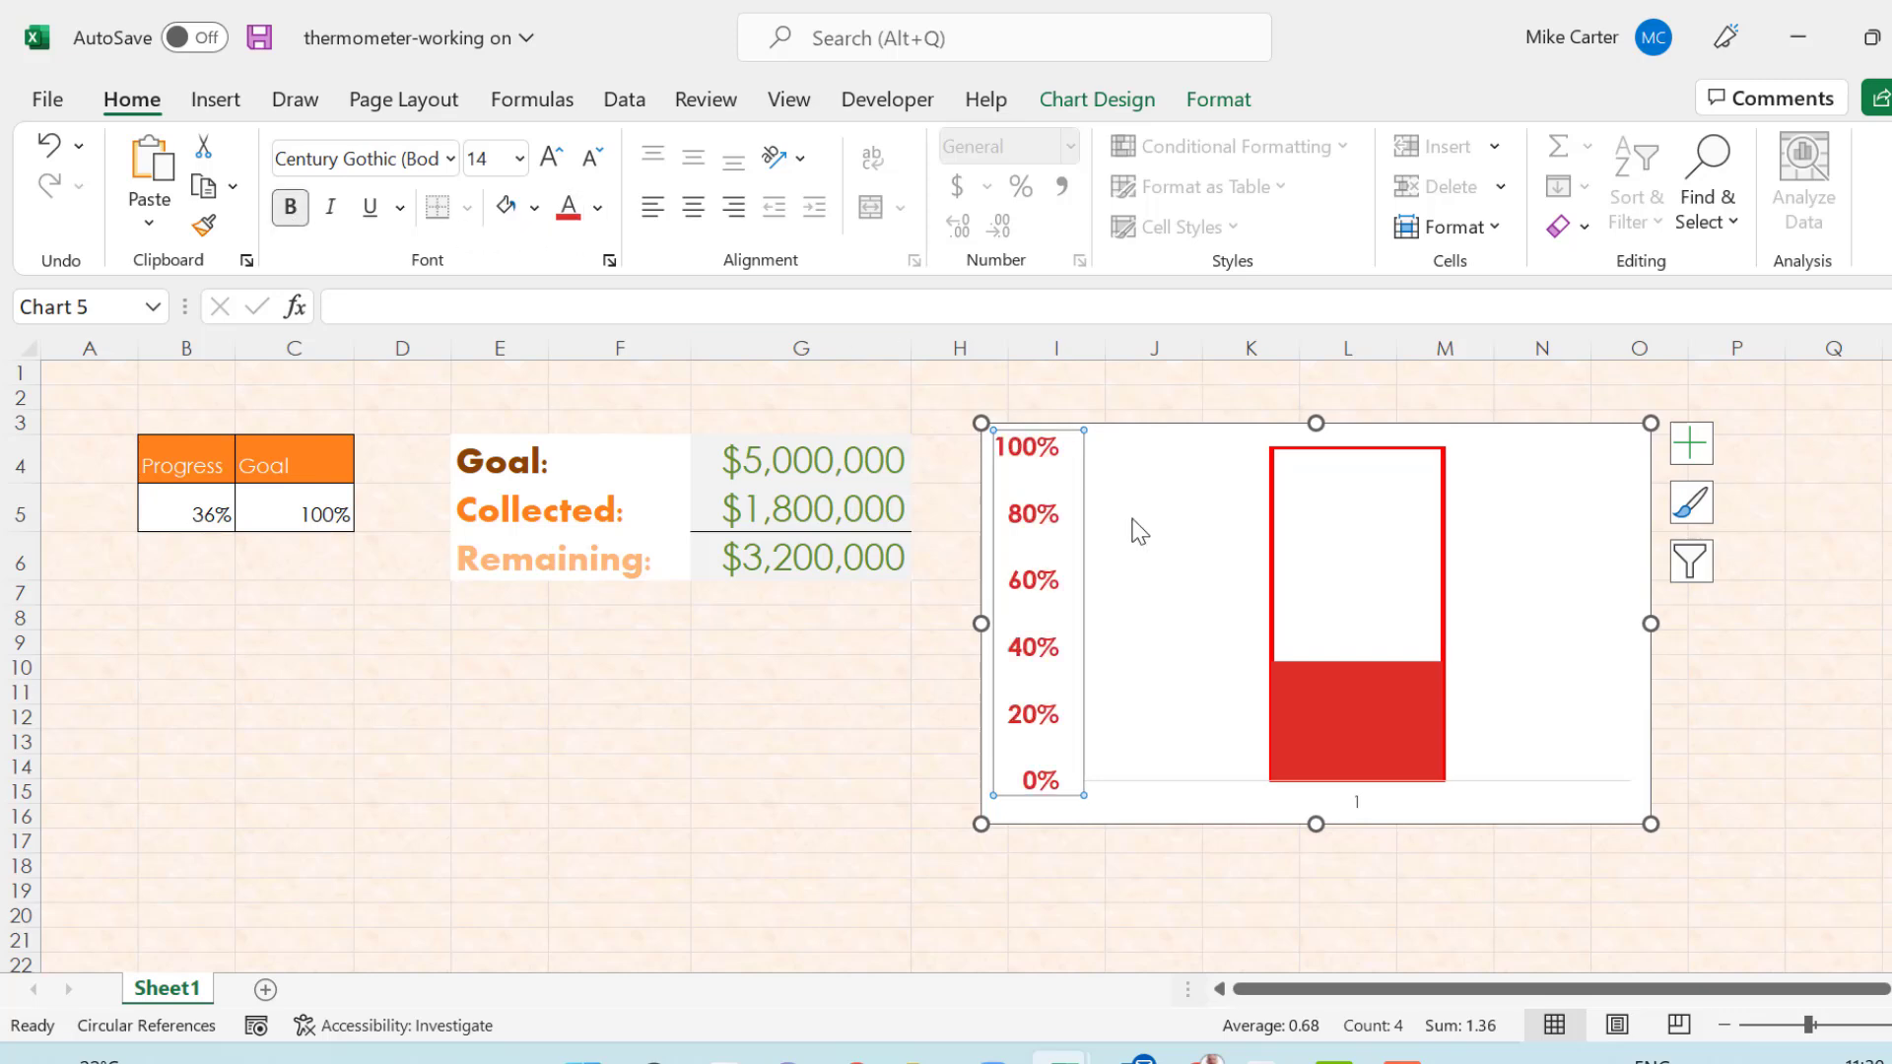
Add a data label to the red Progress column
{"action": "left_click", "coordinate": [1334, 683]}
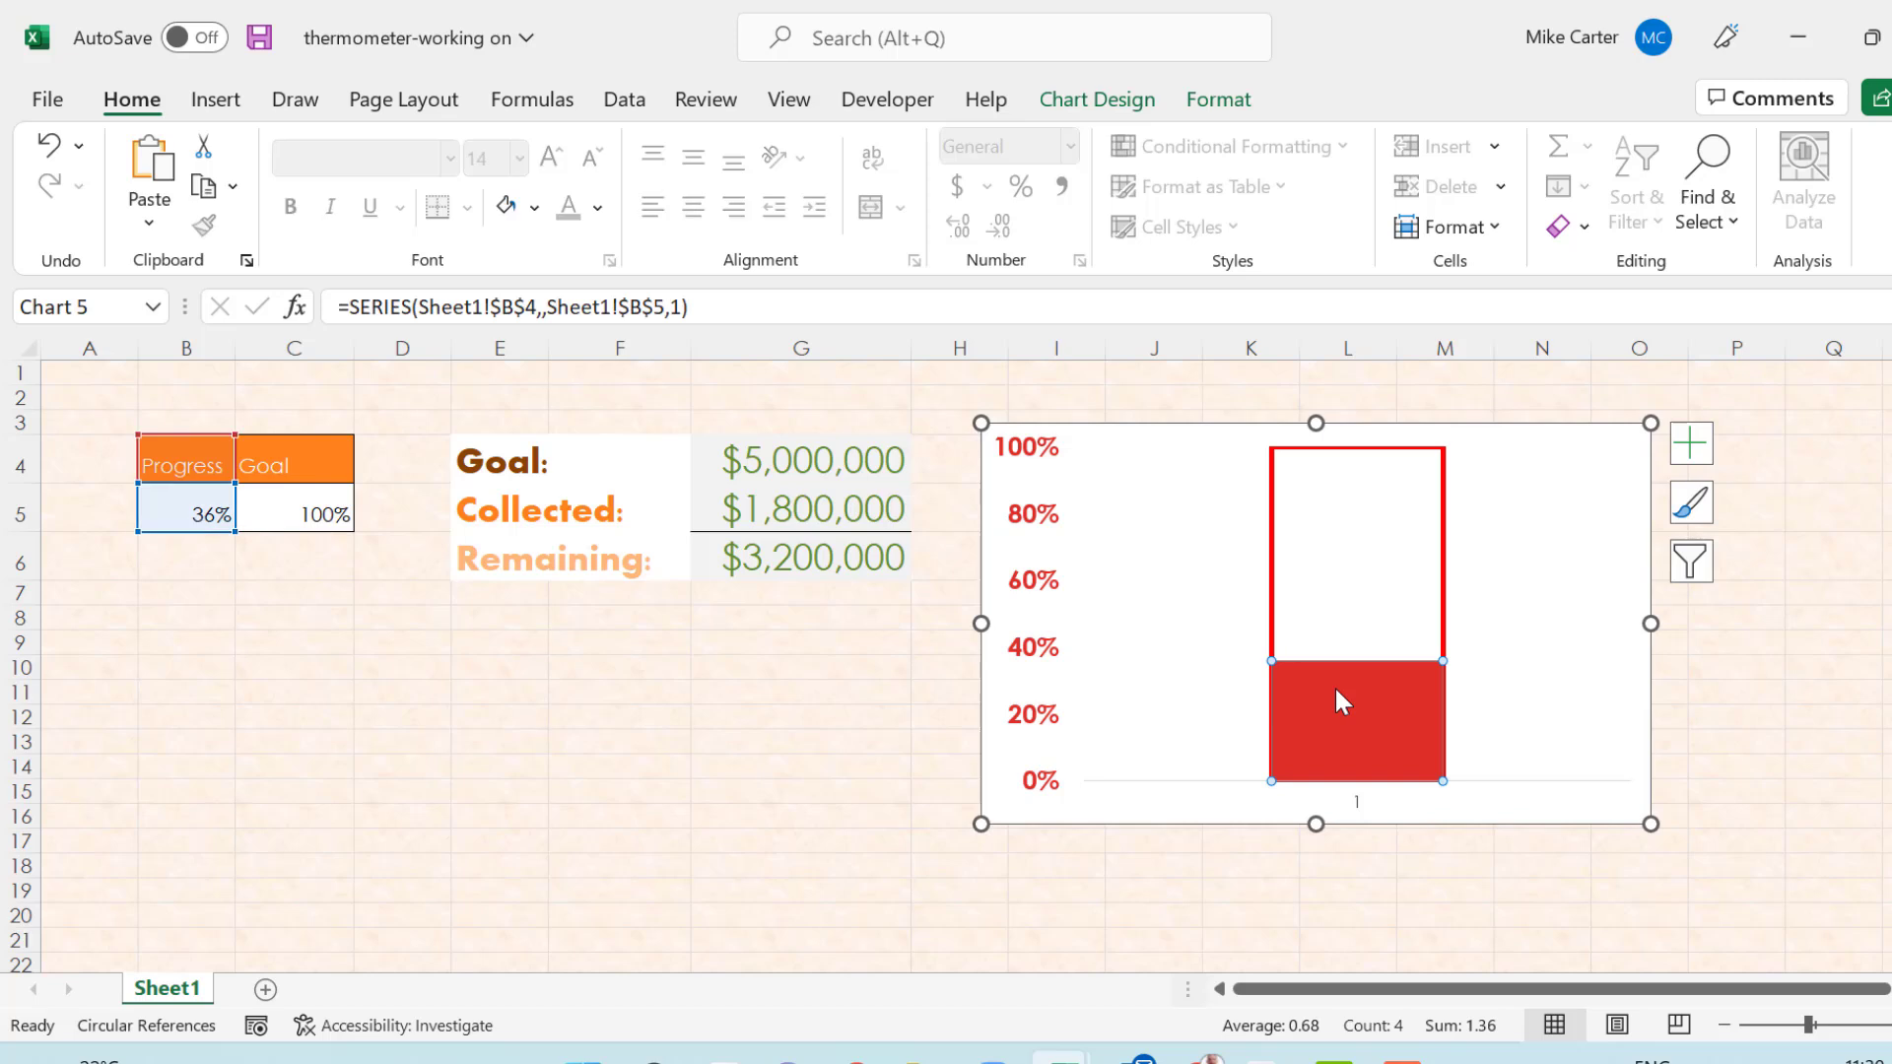
{"action": "mouse_move", "coordinate": [1386, 683]}
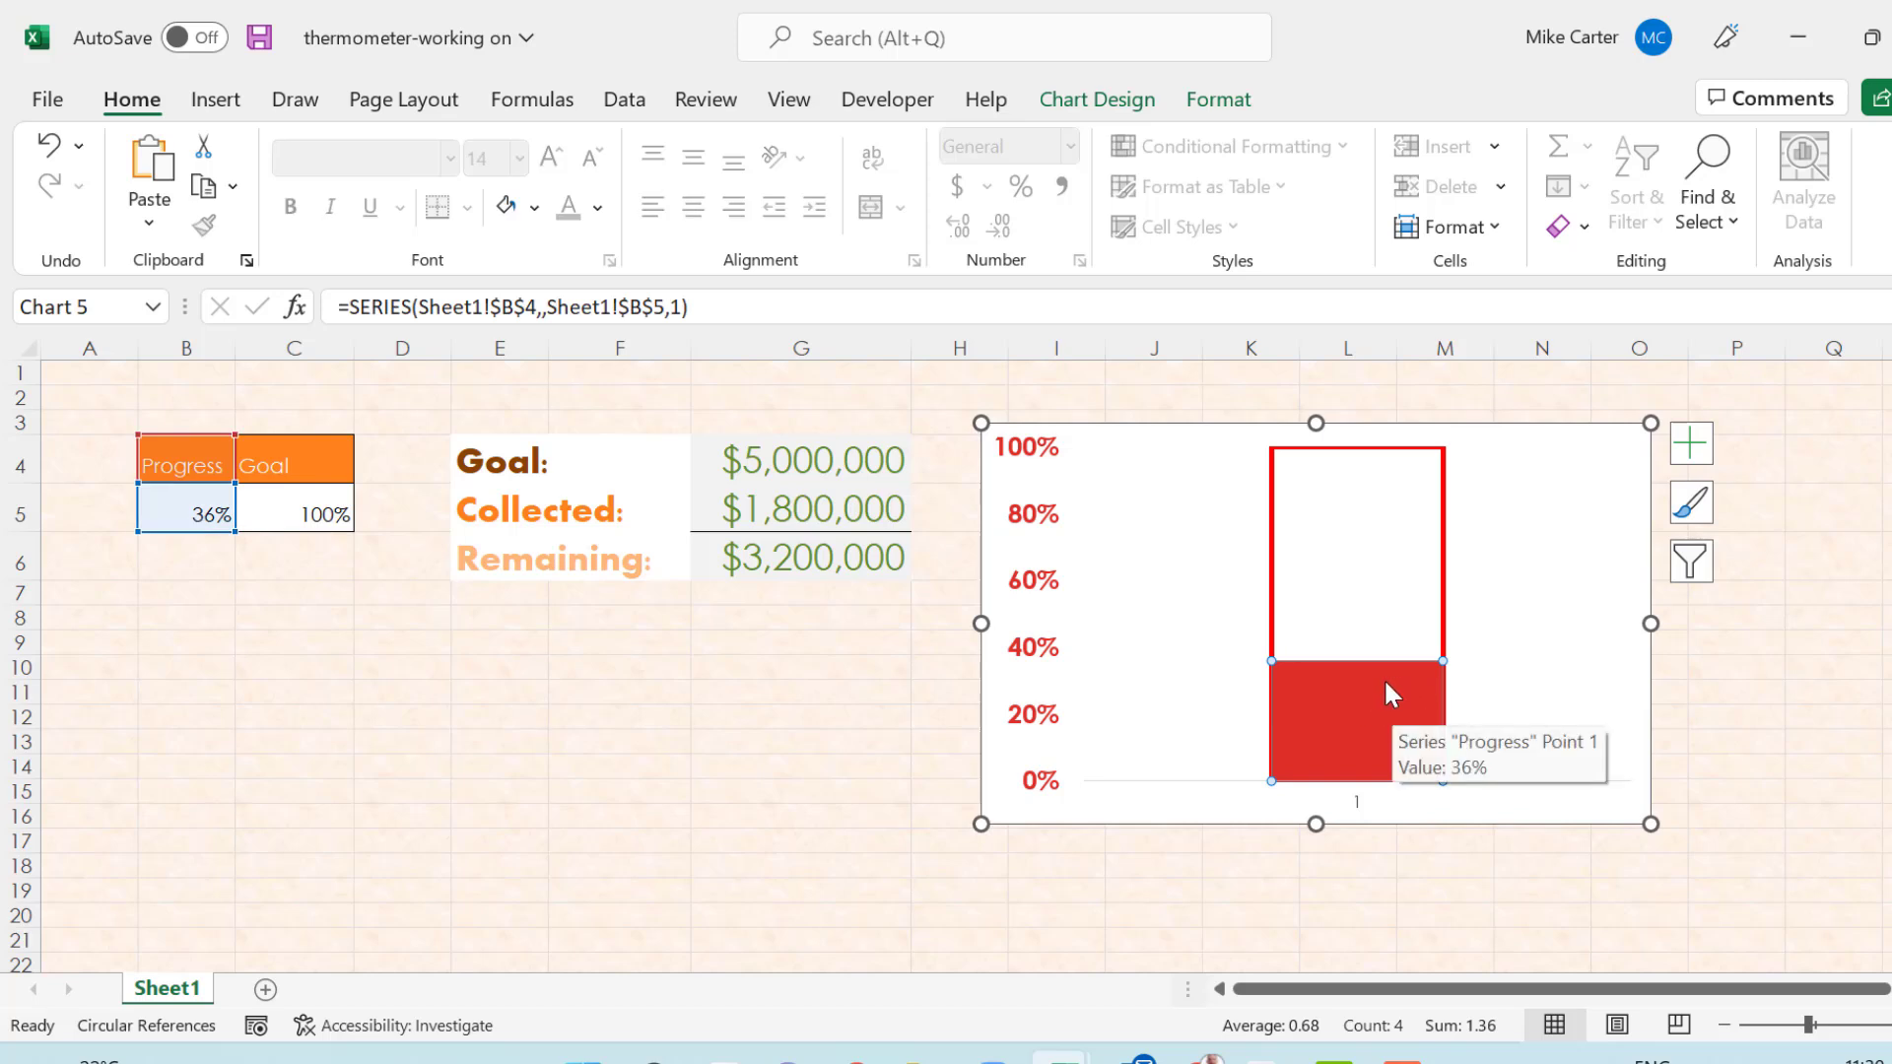
{"action": "left_click", "coordinate": [1690, 444]}
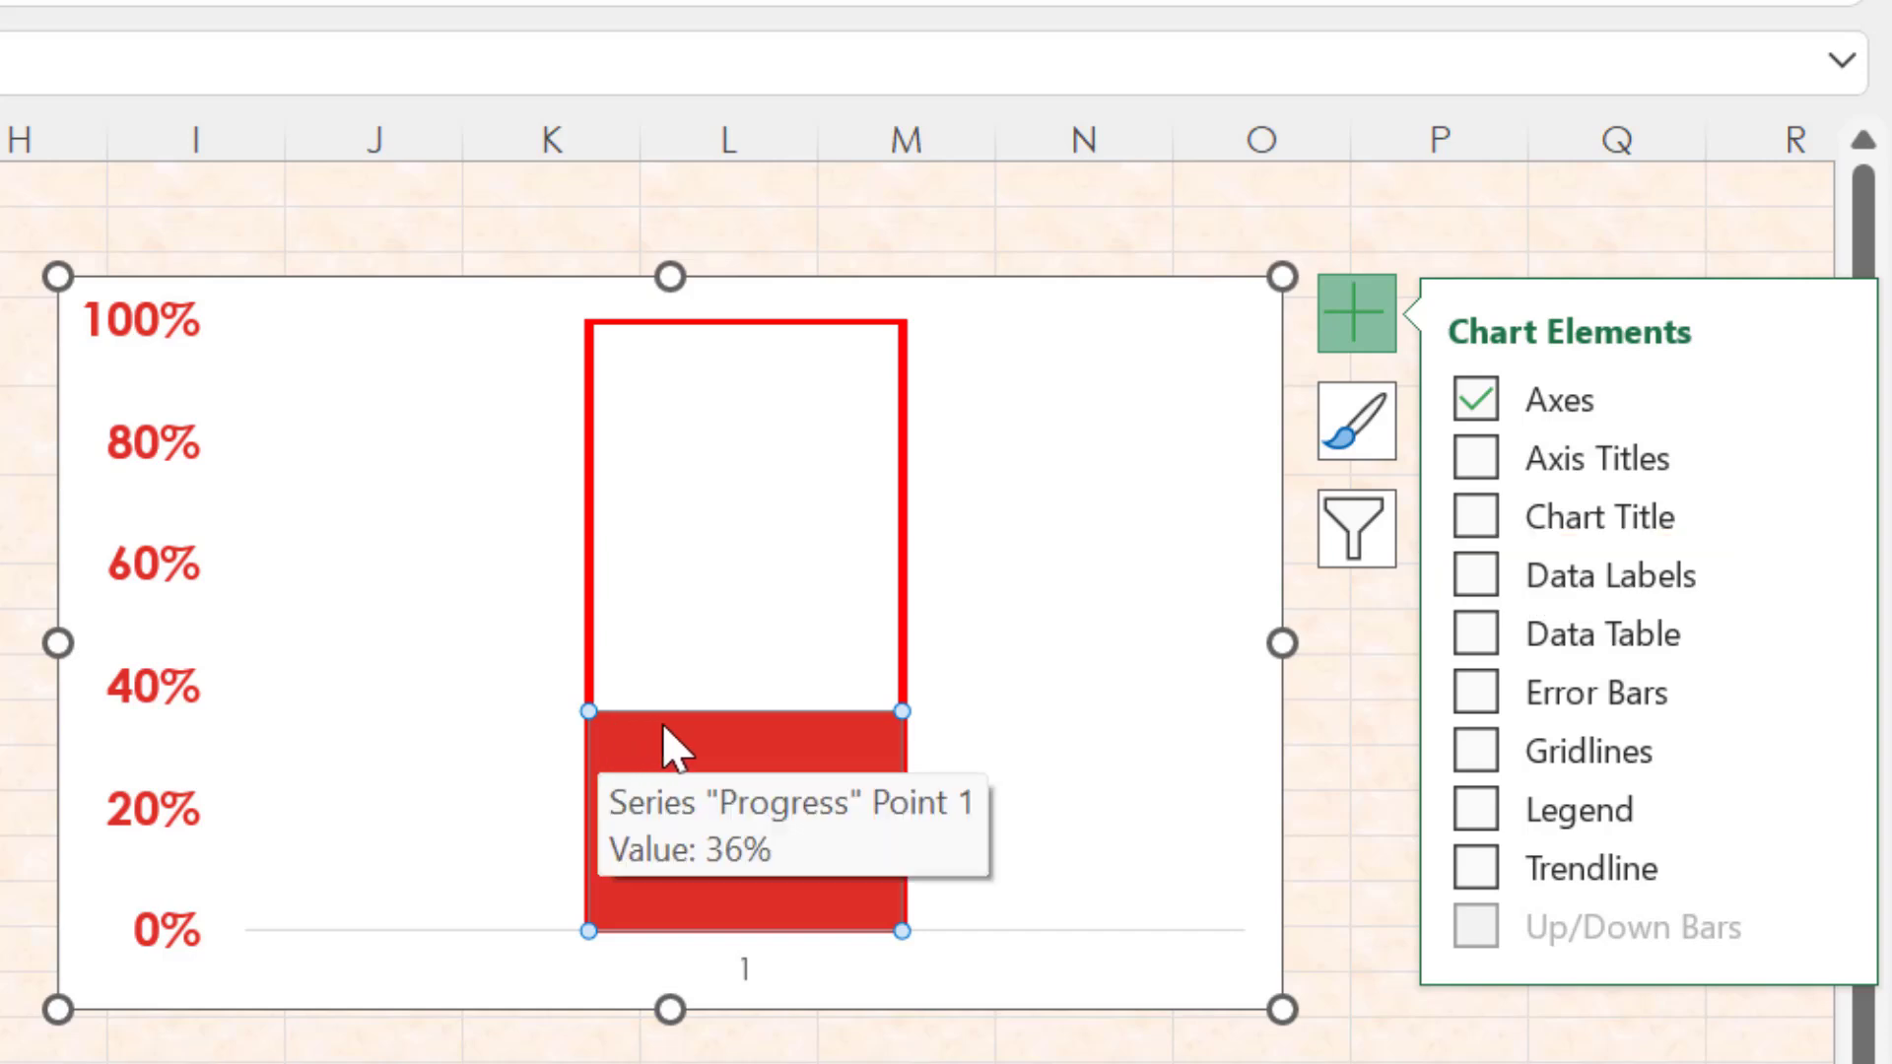
{"action": "left_click", "coordinate": [1485, 590]}
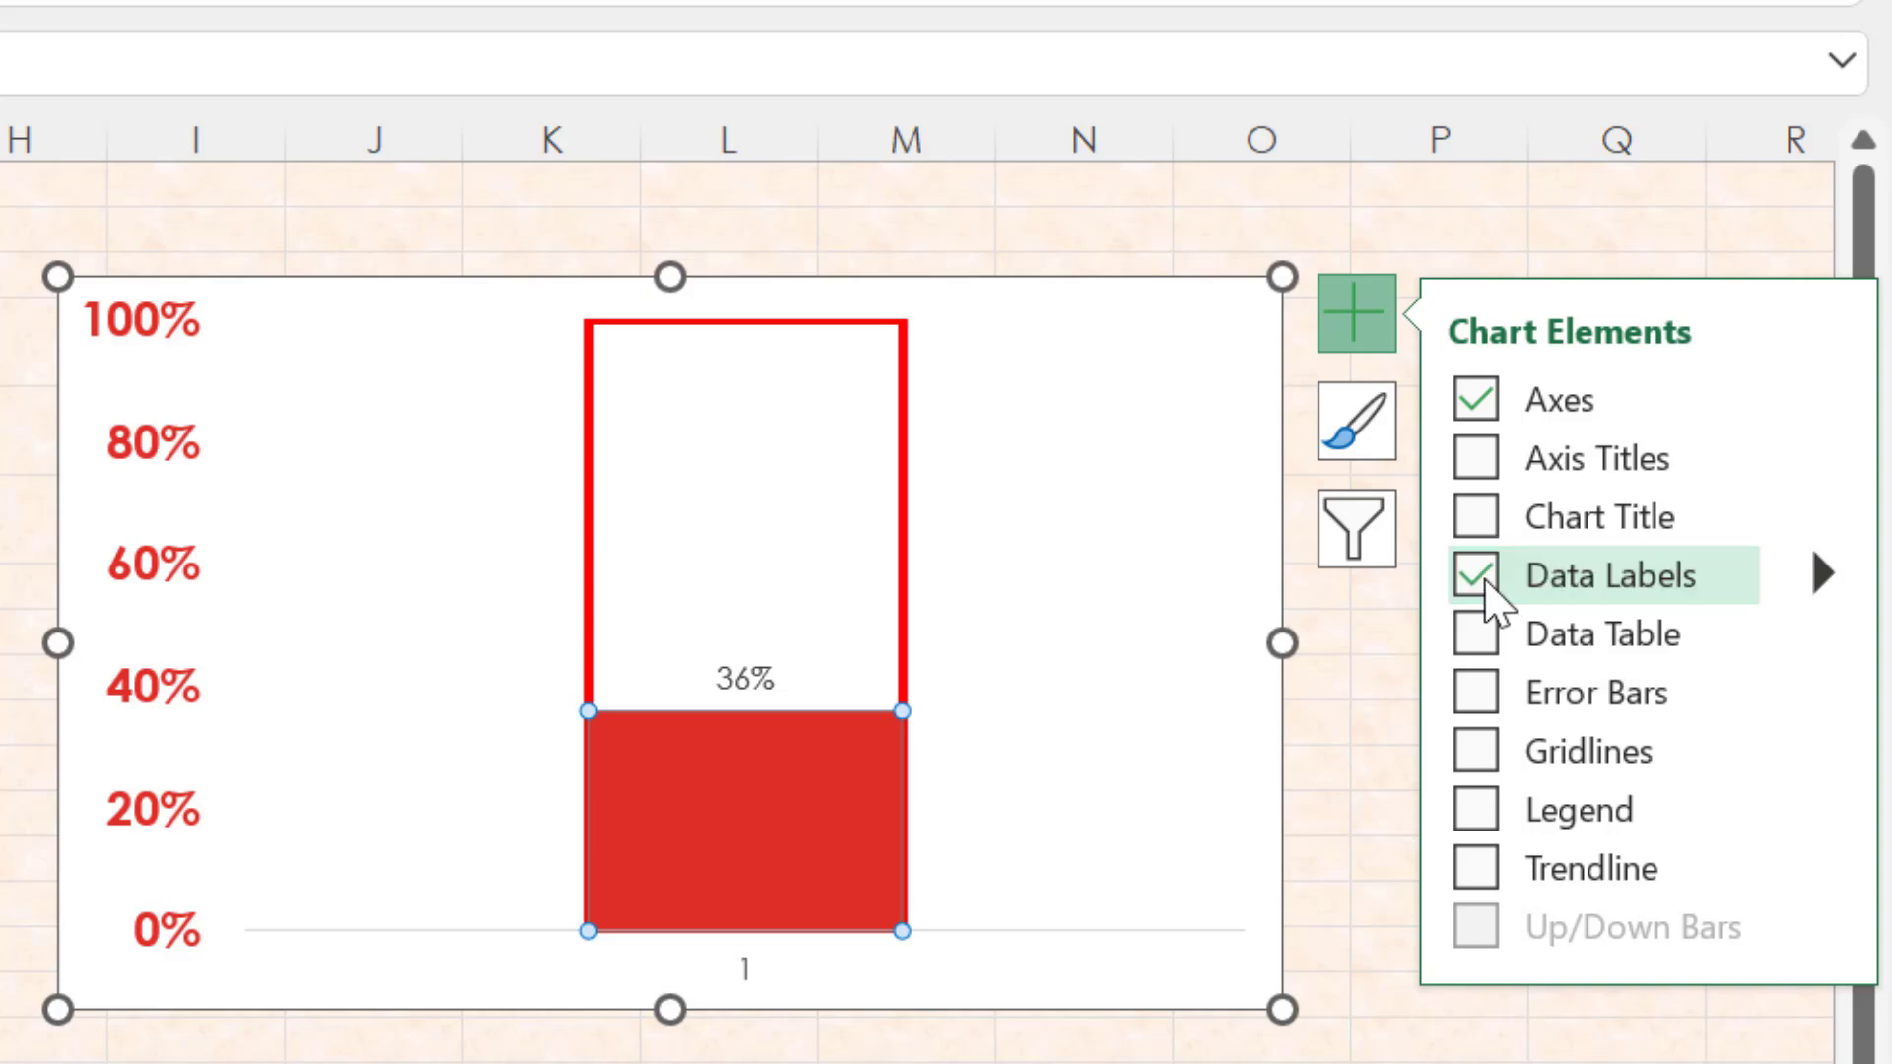
{"action": "left_click", "coordinate": [1831, 571]}
{"action": "left_click", "coordinate": [1833, 571]}
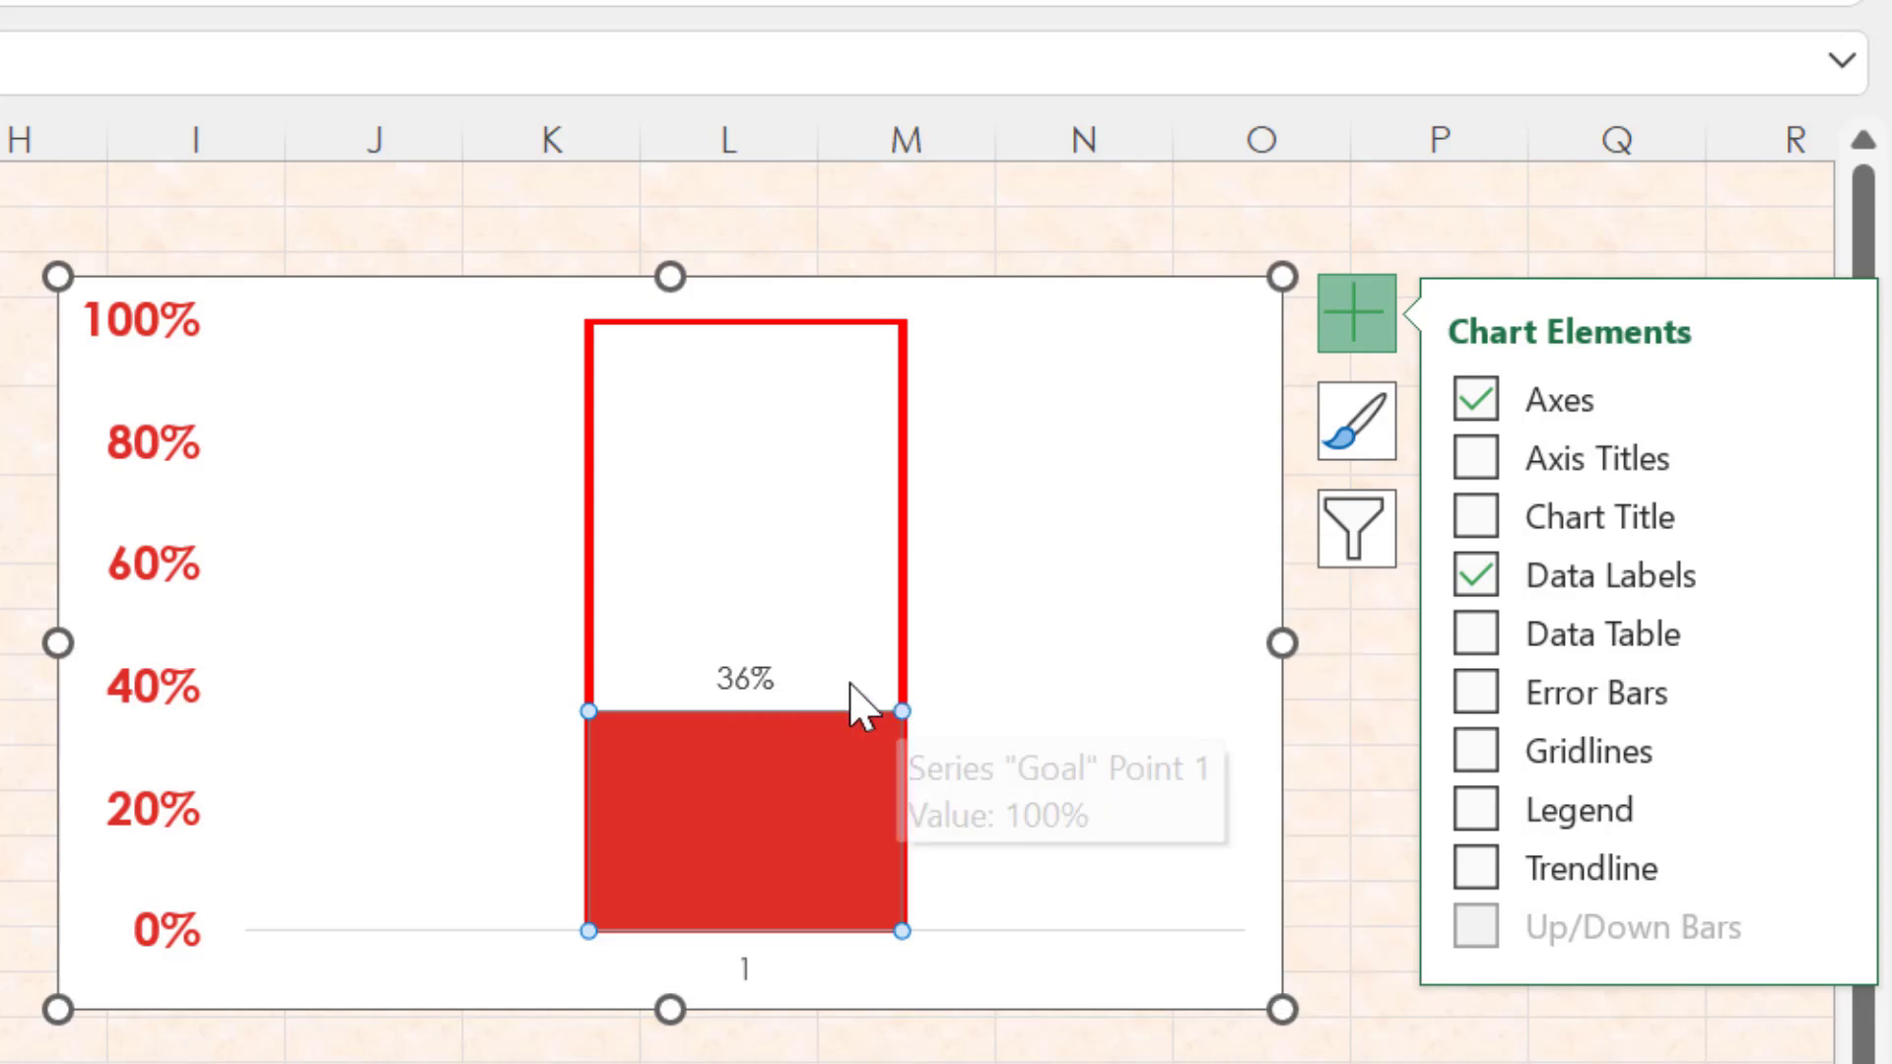
Enlarge the Progress column's data label by several font sizes and make it bold and red
{"action": "left_click", "coordinate": [752, 679]}
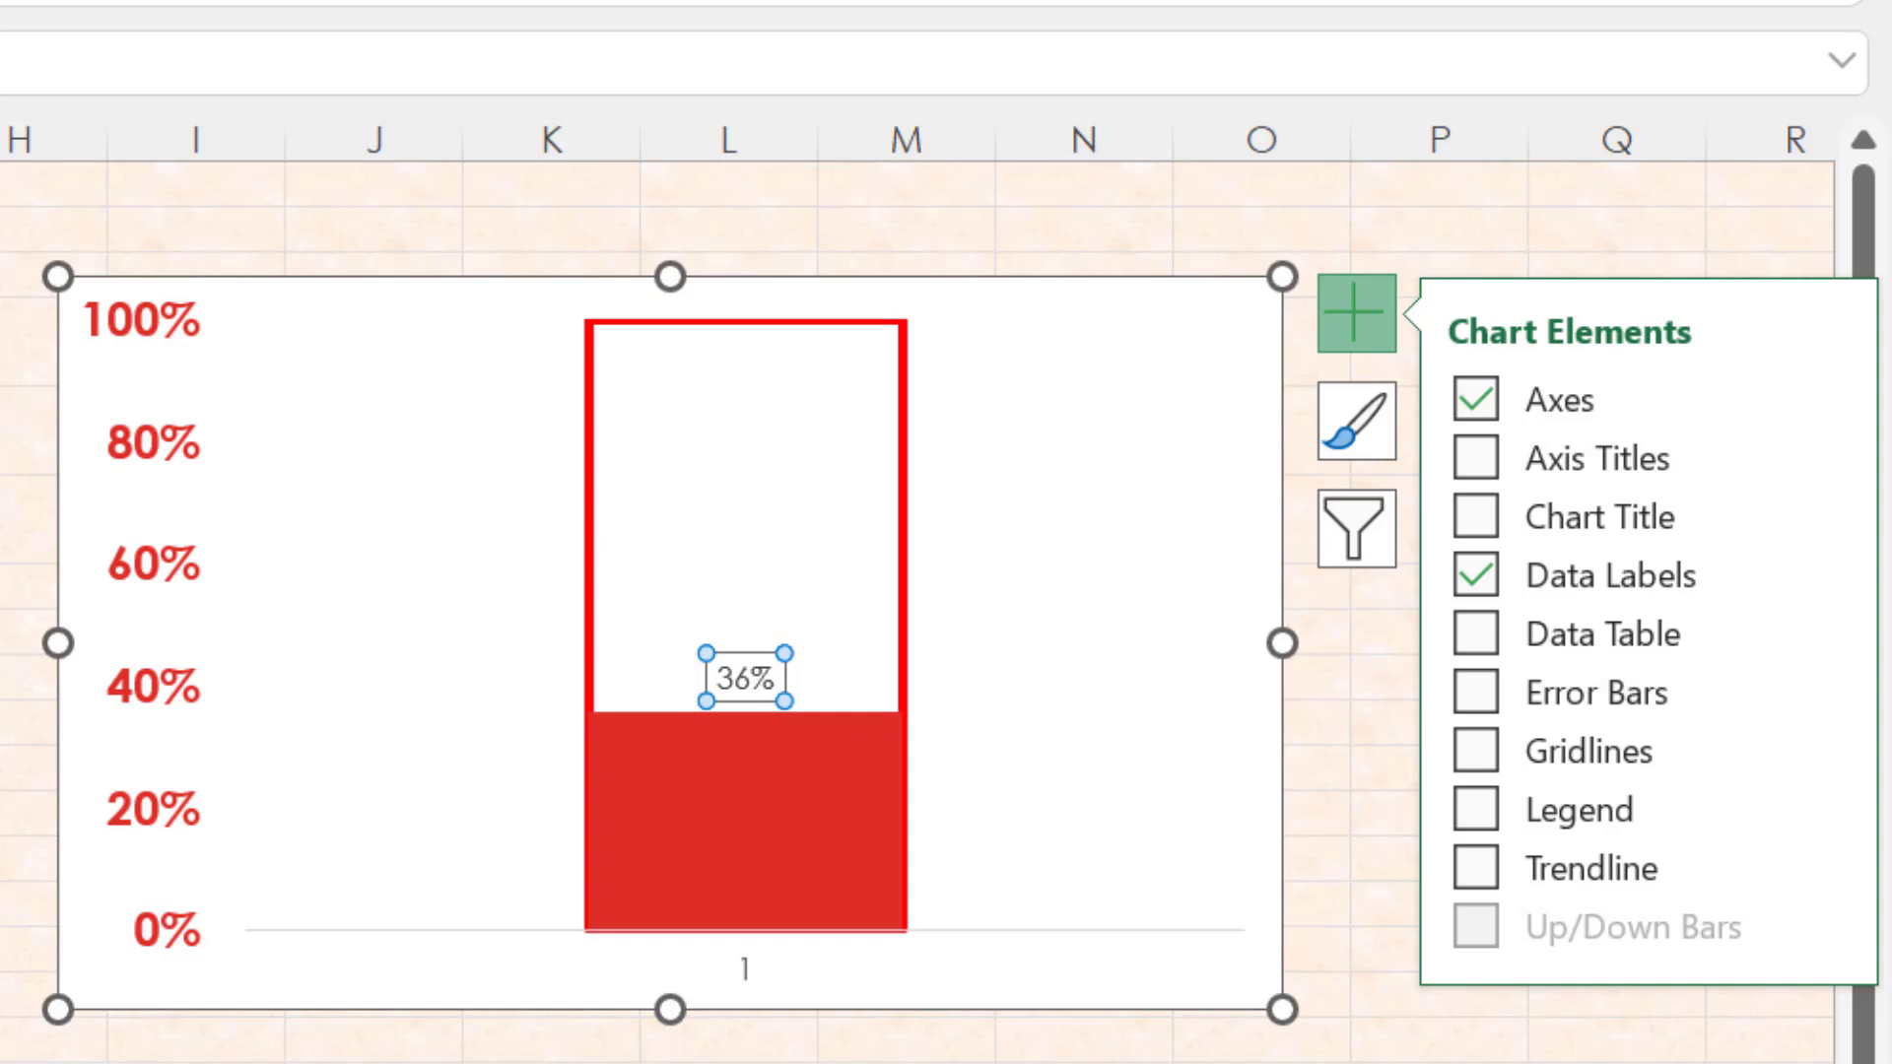
{"action": "key", "text": "ctrl+shift+period"}
{"action": "key", "text": "ctrl+shift+period"}
{"action": "key", "text": "ctrl+shift+period"}
{"action": "key", "text": "ctrl+shift+period"}
{"action": "key", "text": "ctrl+shift+period"}
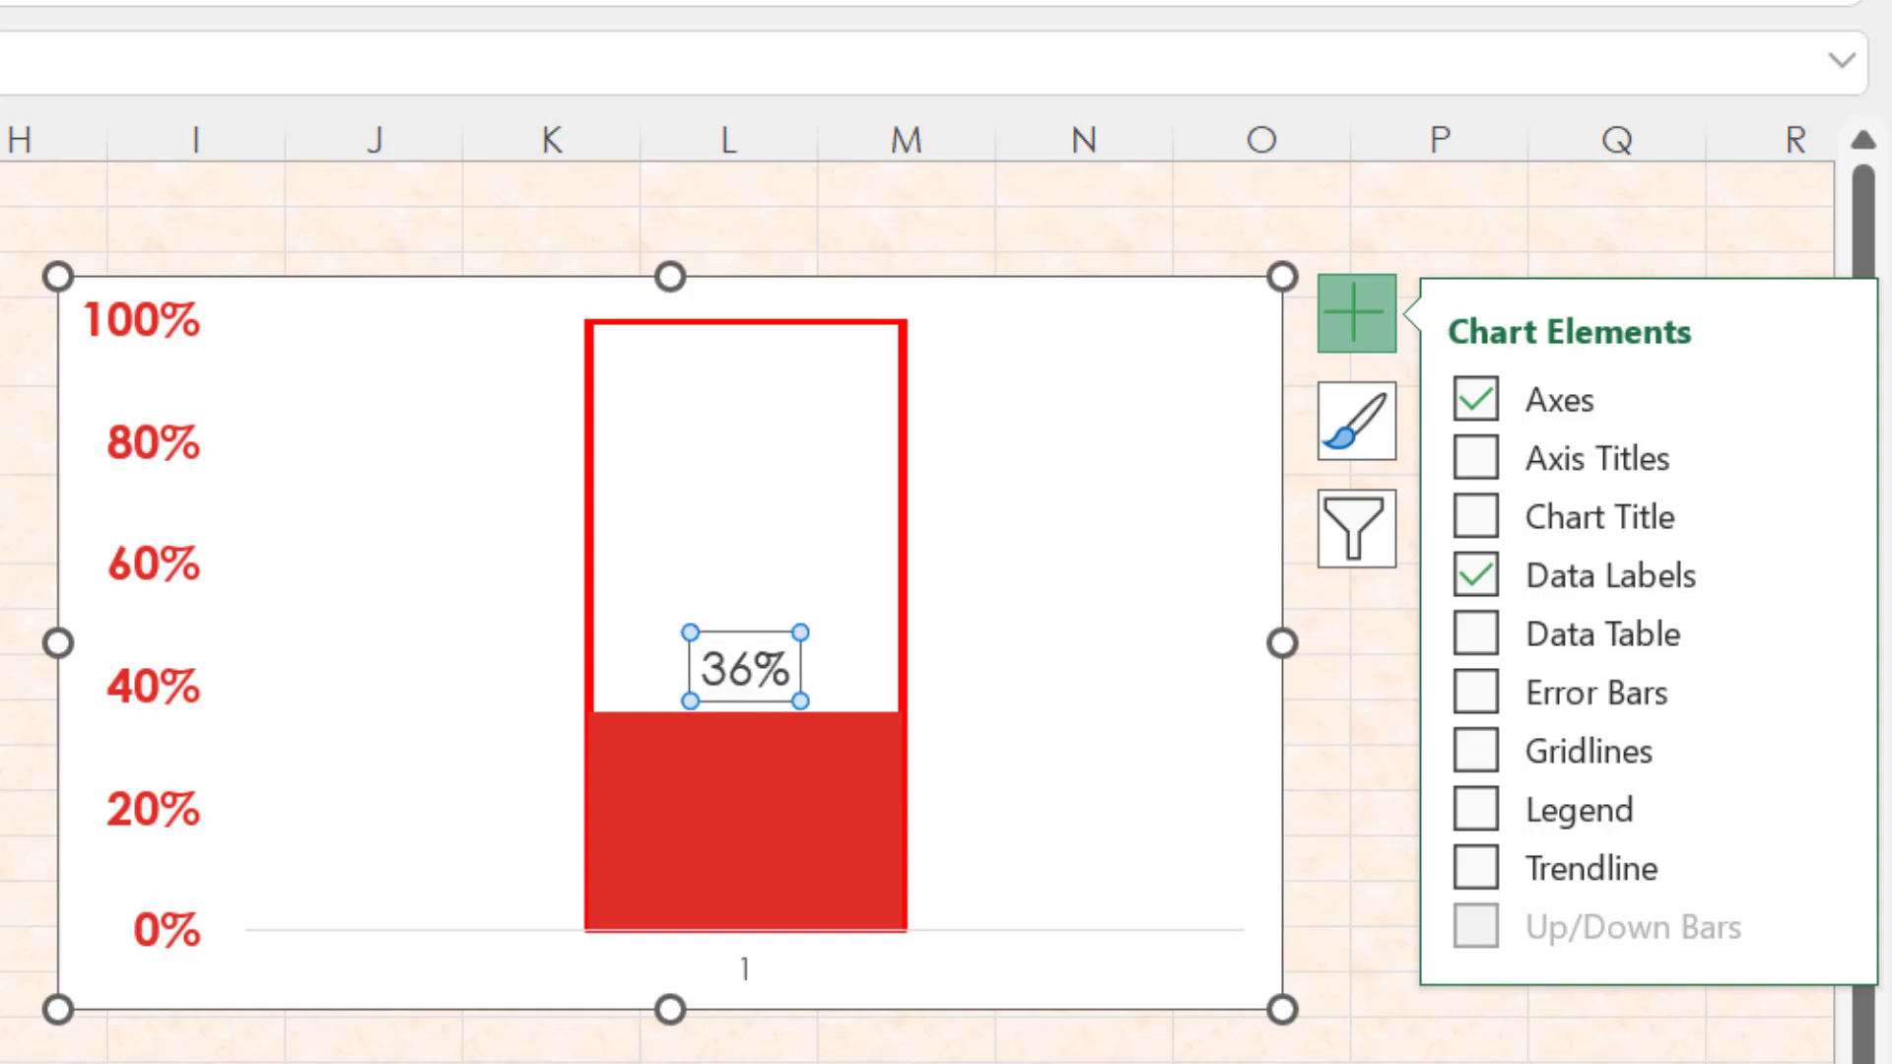
{"action": "key", "text": "ctrl+shift+period"}
{"action": "key", "text": "ctrl+b"}
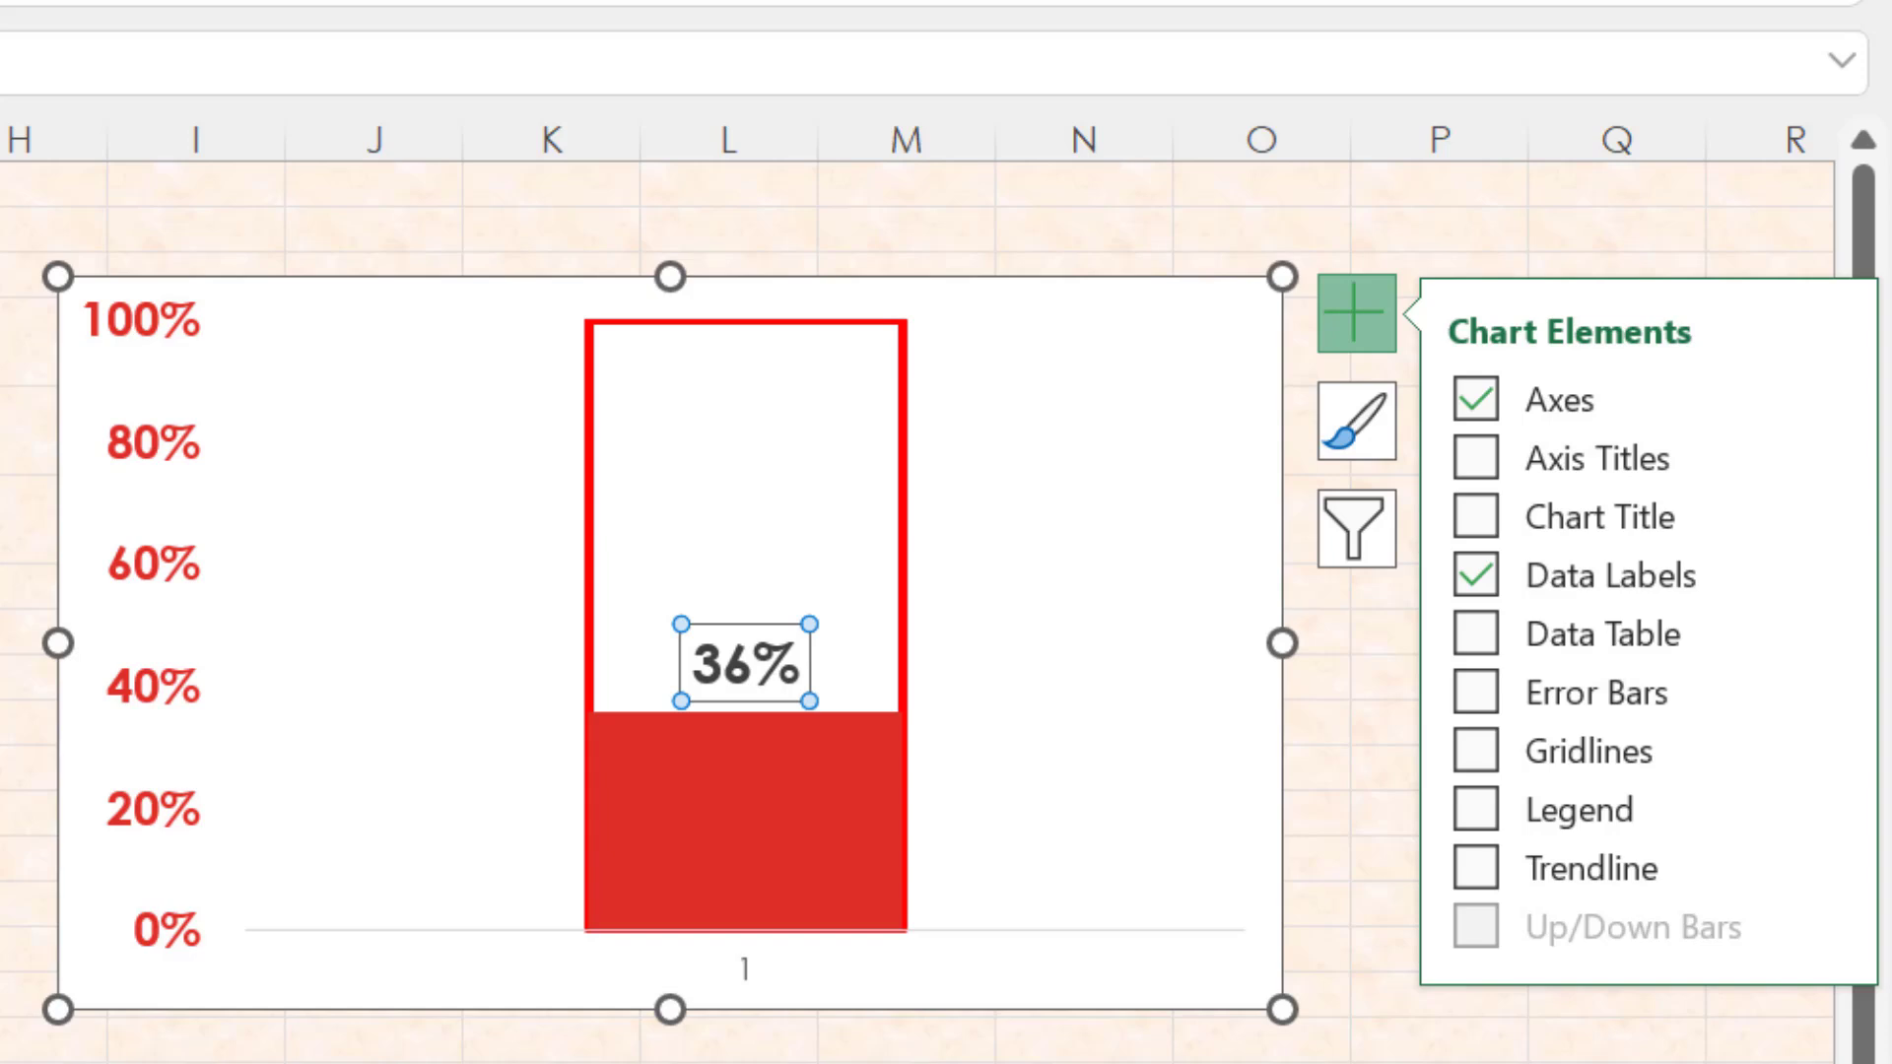
{"action": "key", "text": "alt+h"}
{"action": "key", "text": "f"}
{"action": "key", "text": "c"}
{"action": "key", "text": "Return"}
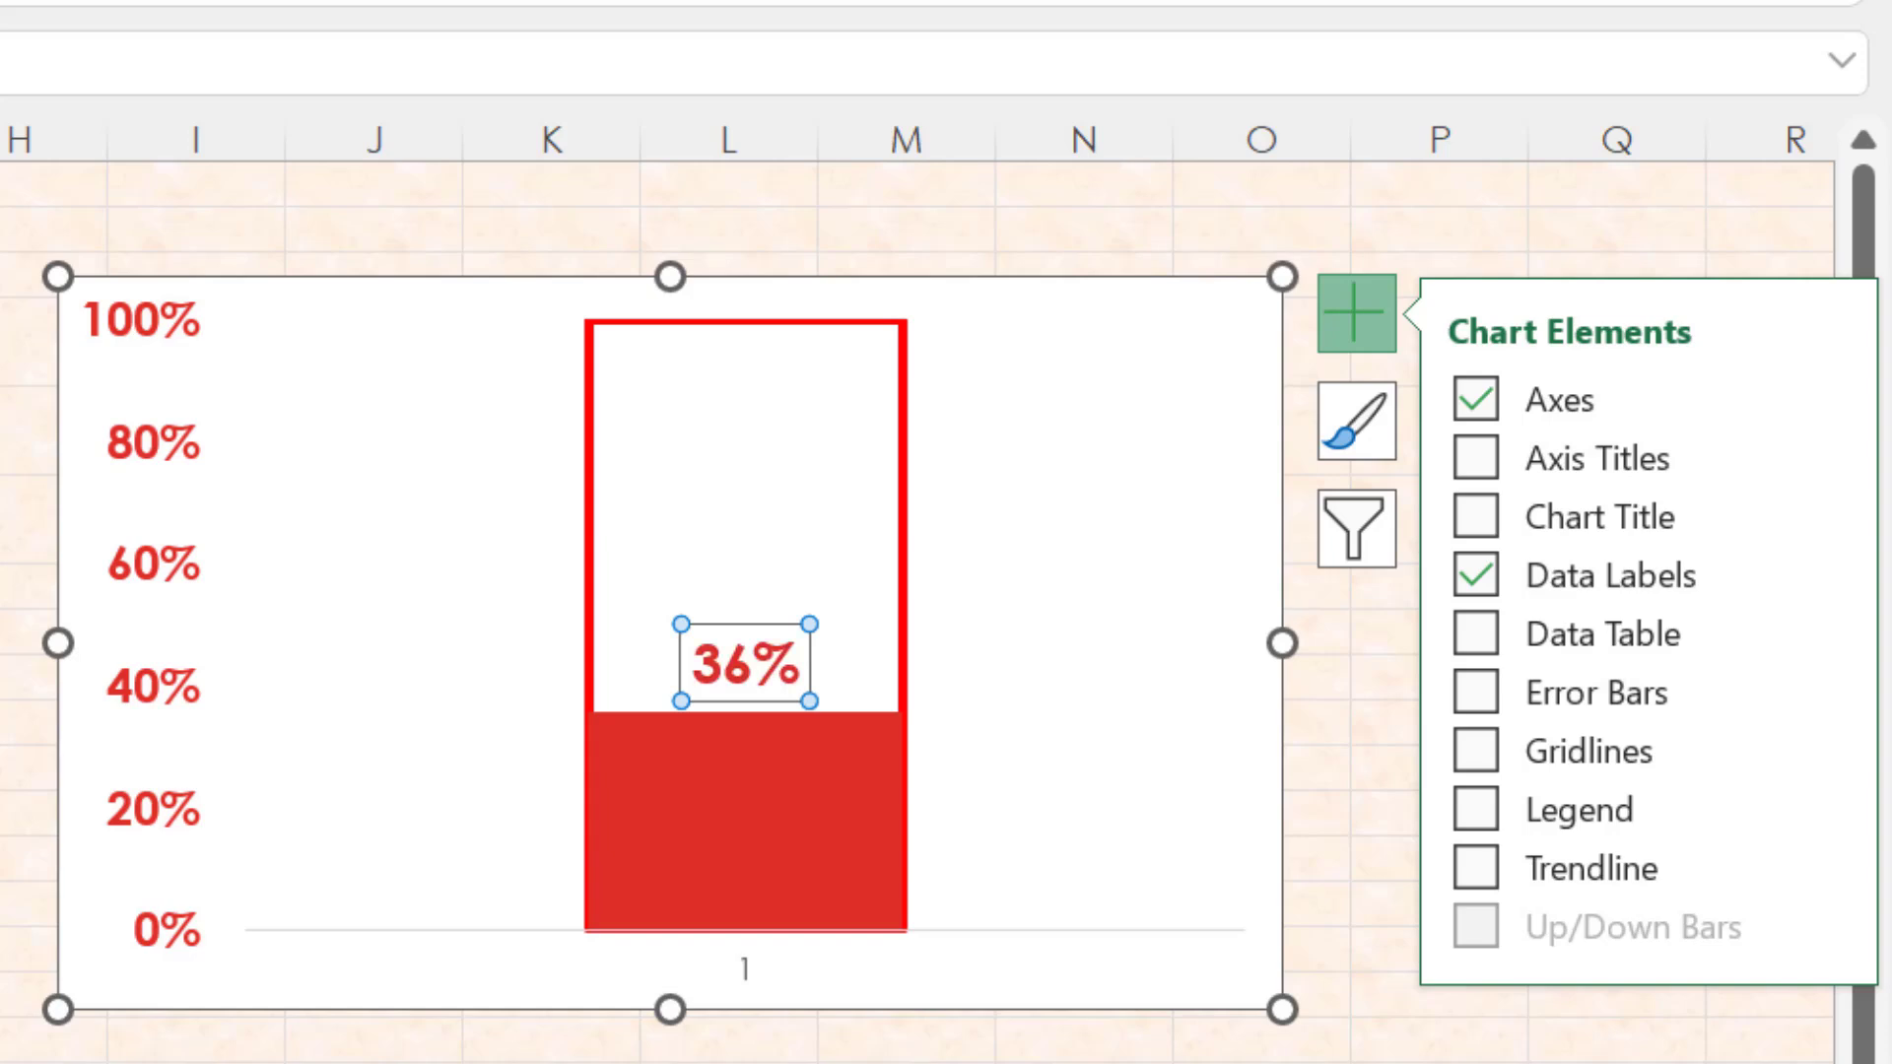
{"action": "left_click", "coordinate": [906, 1060]}
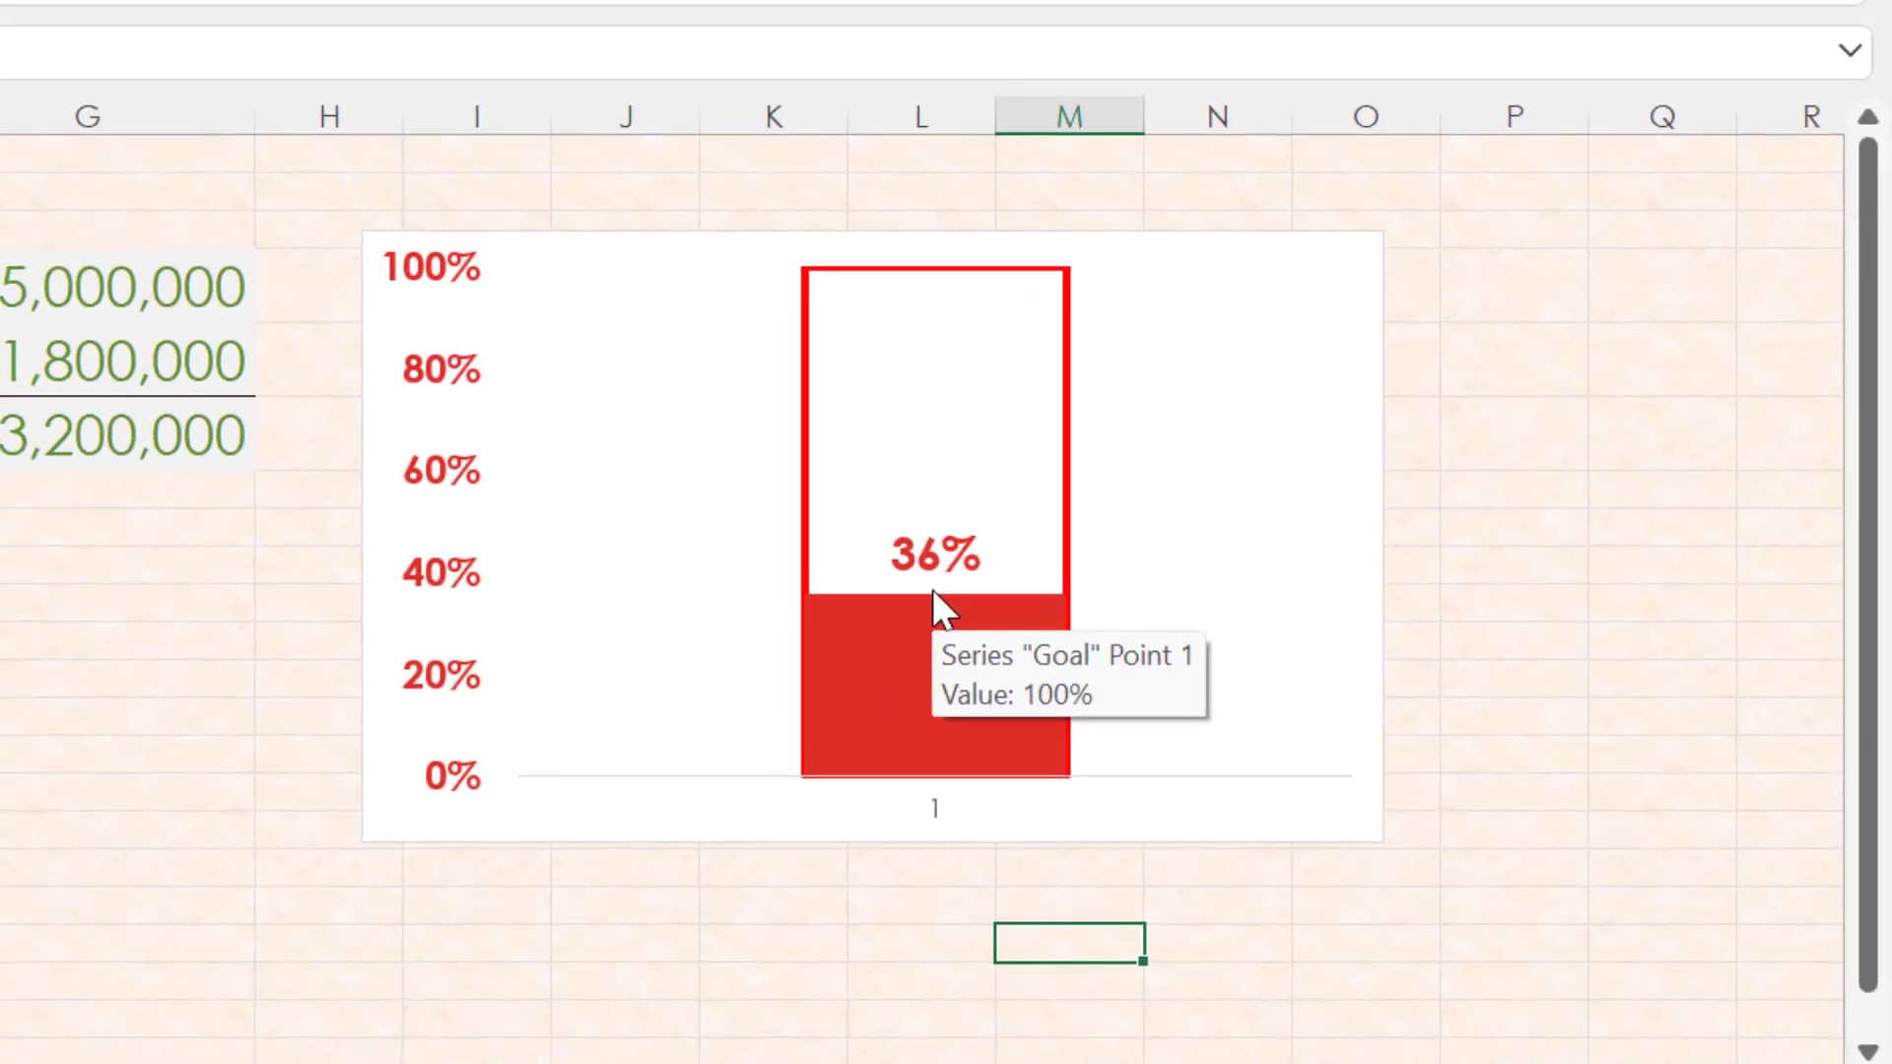
Make the chart taller by extending its lower edge, and delete its horizontal axis
{"action": "left_click", "coordinate": [1262, 806]}
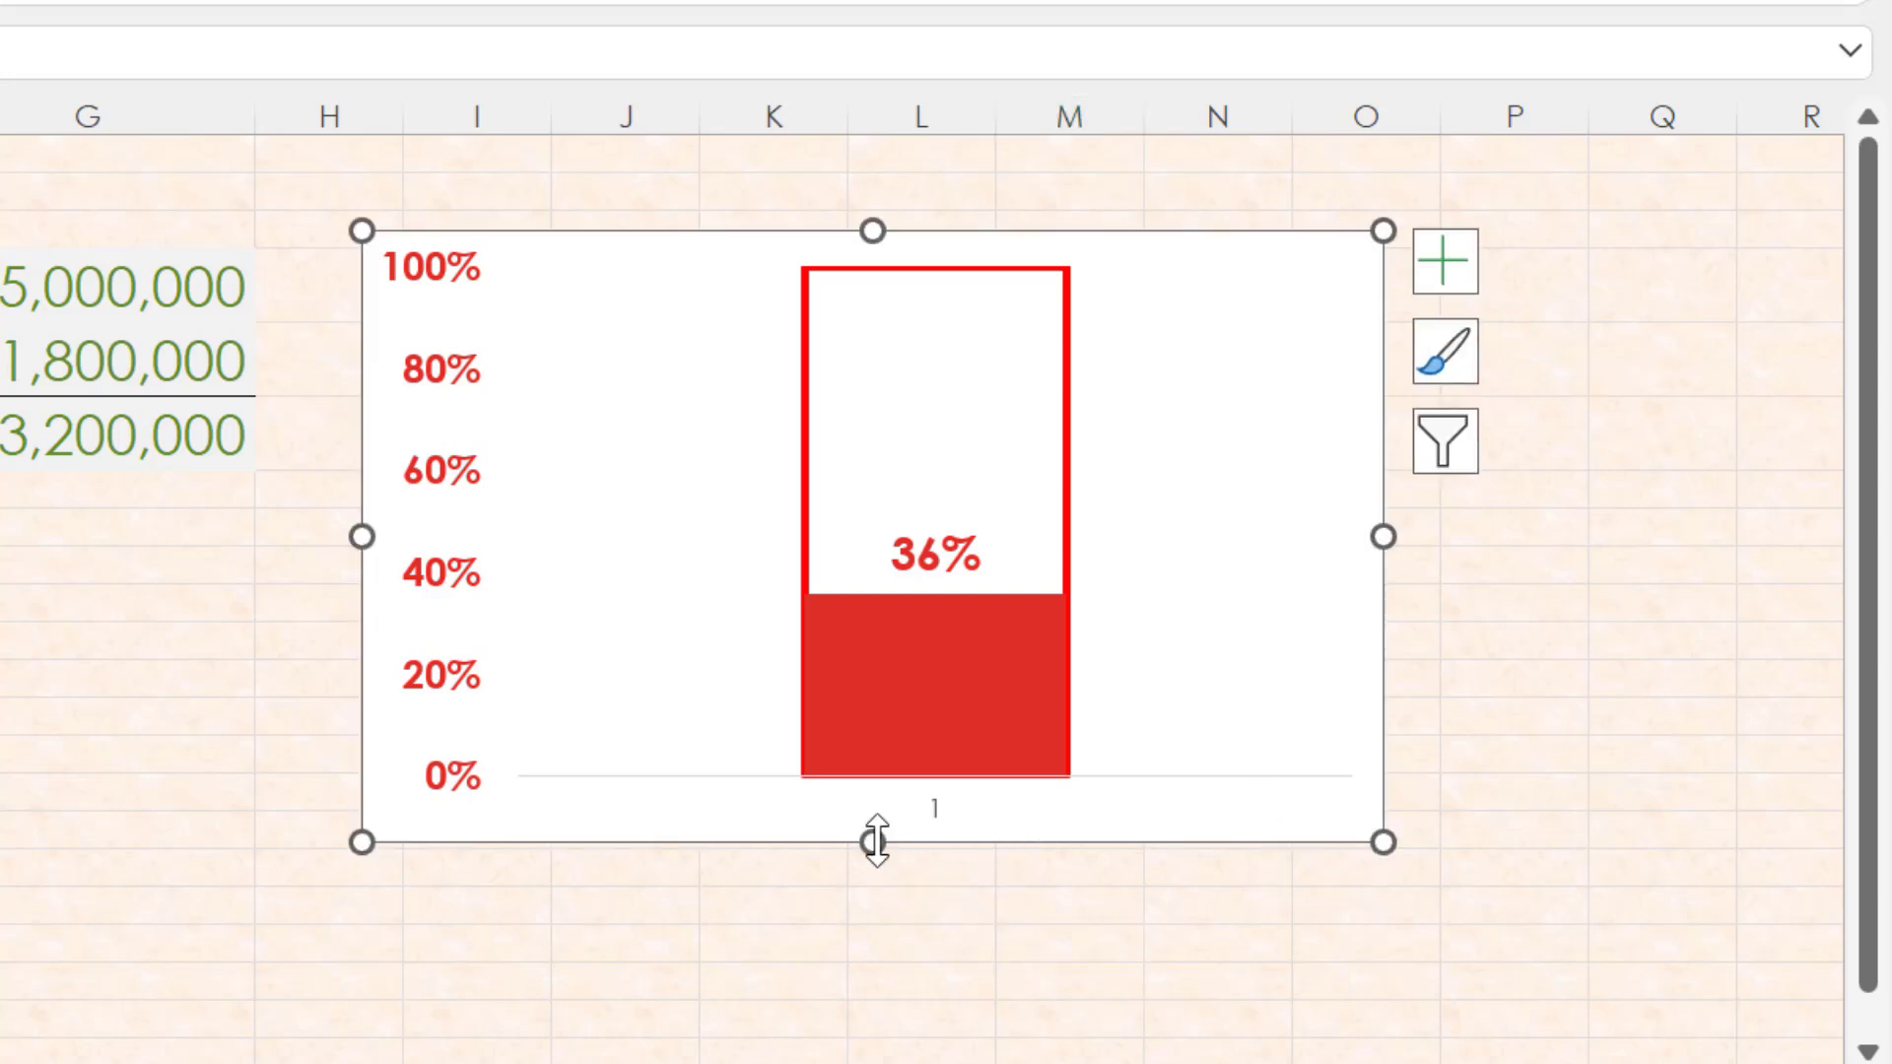
{"action": "left_click_drag", "start_coordinate": [876, 842], "coordinate": [875, 966]}
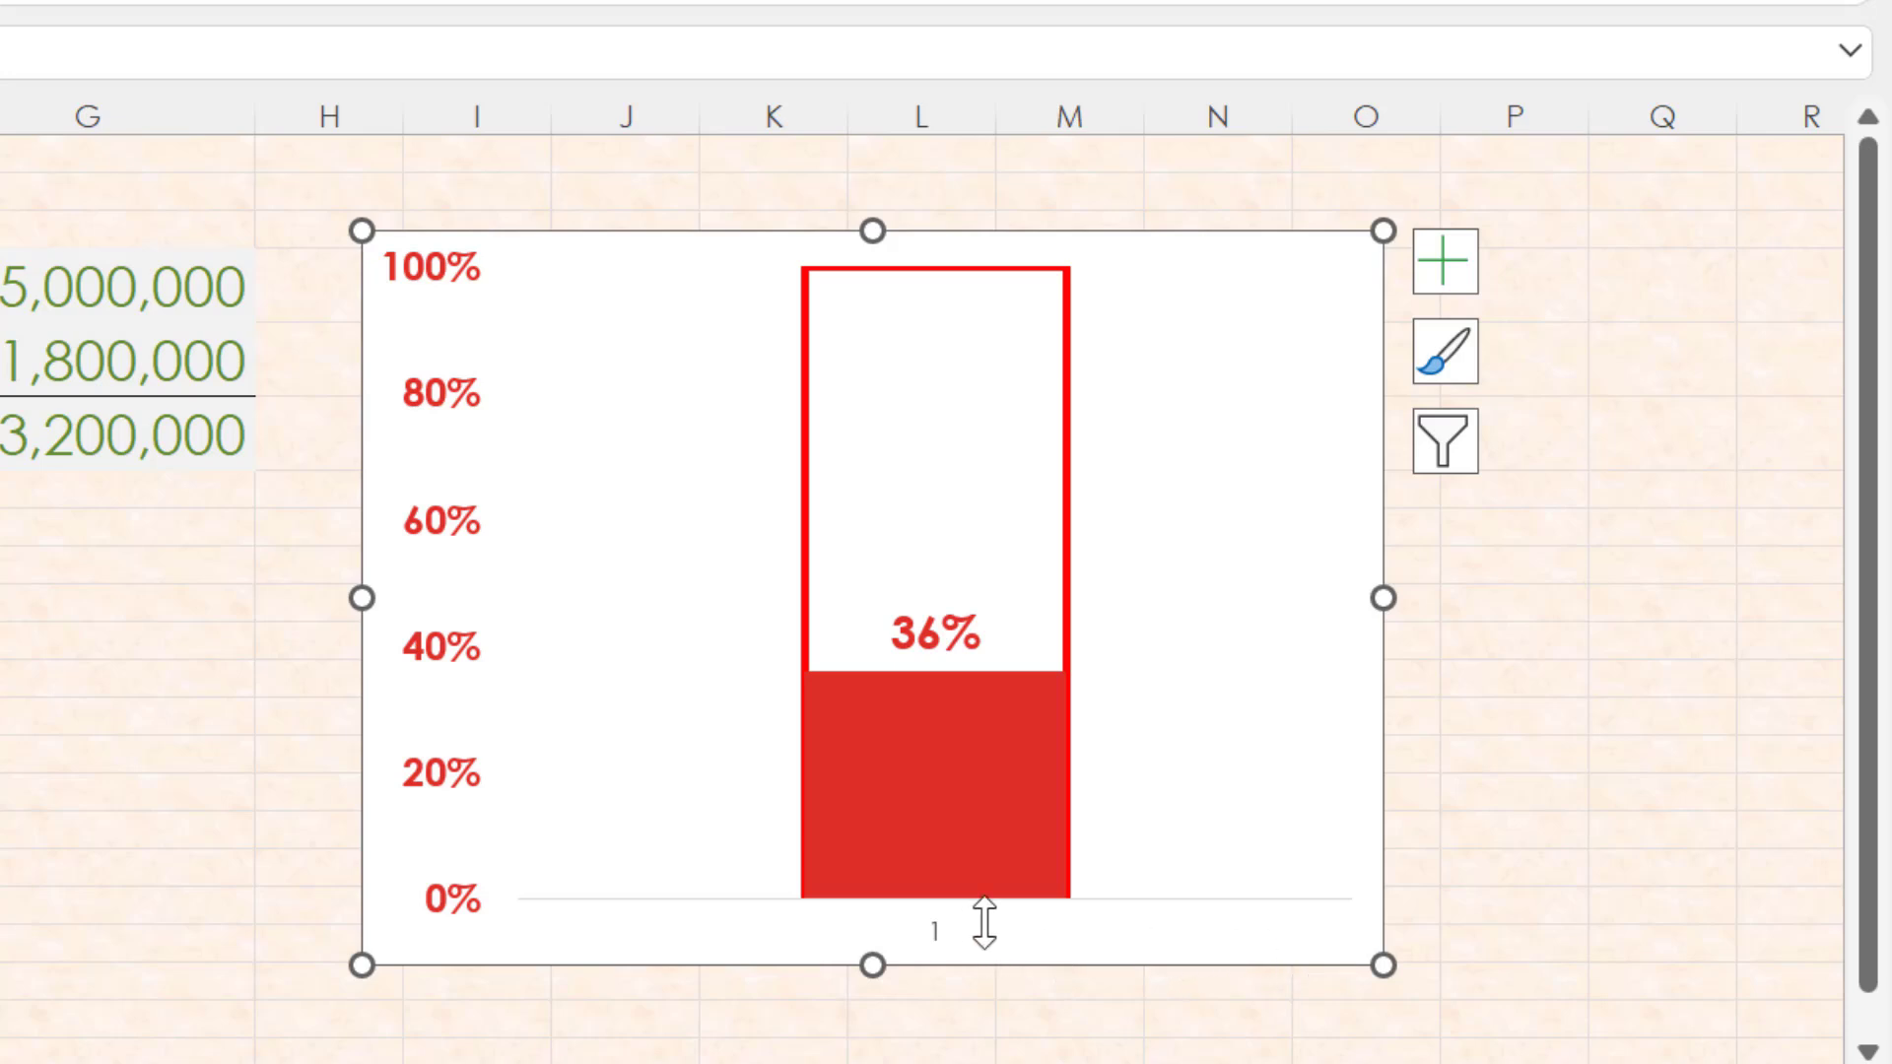
{"action": "left_click", "coordinate": [1139, 901]}
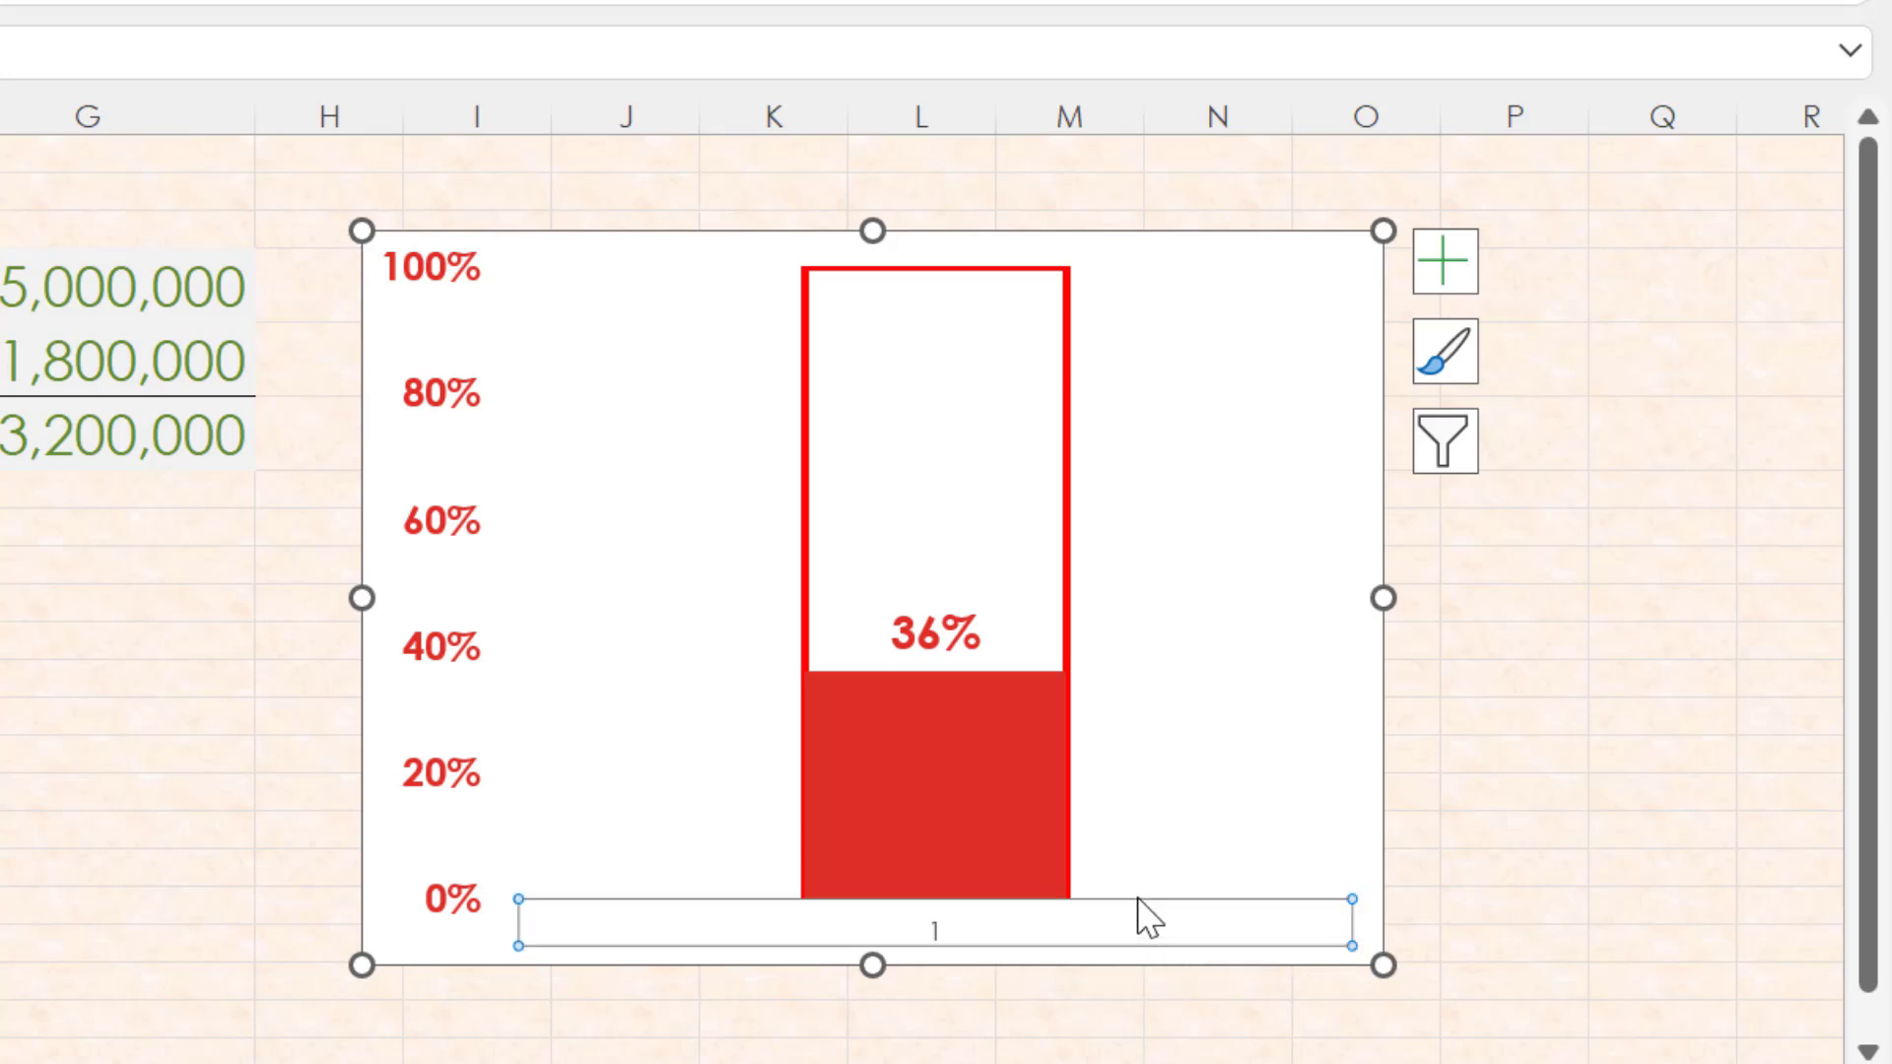
{"action": "key", "text": "Delete"}
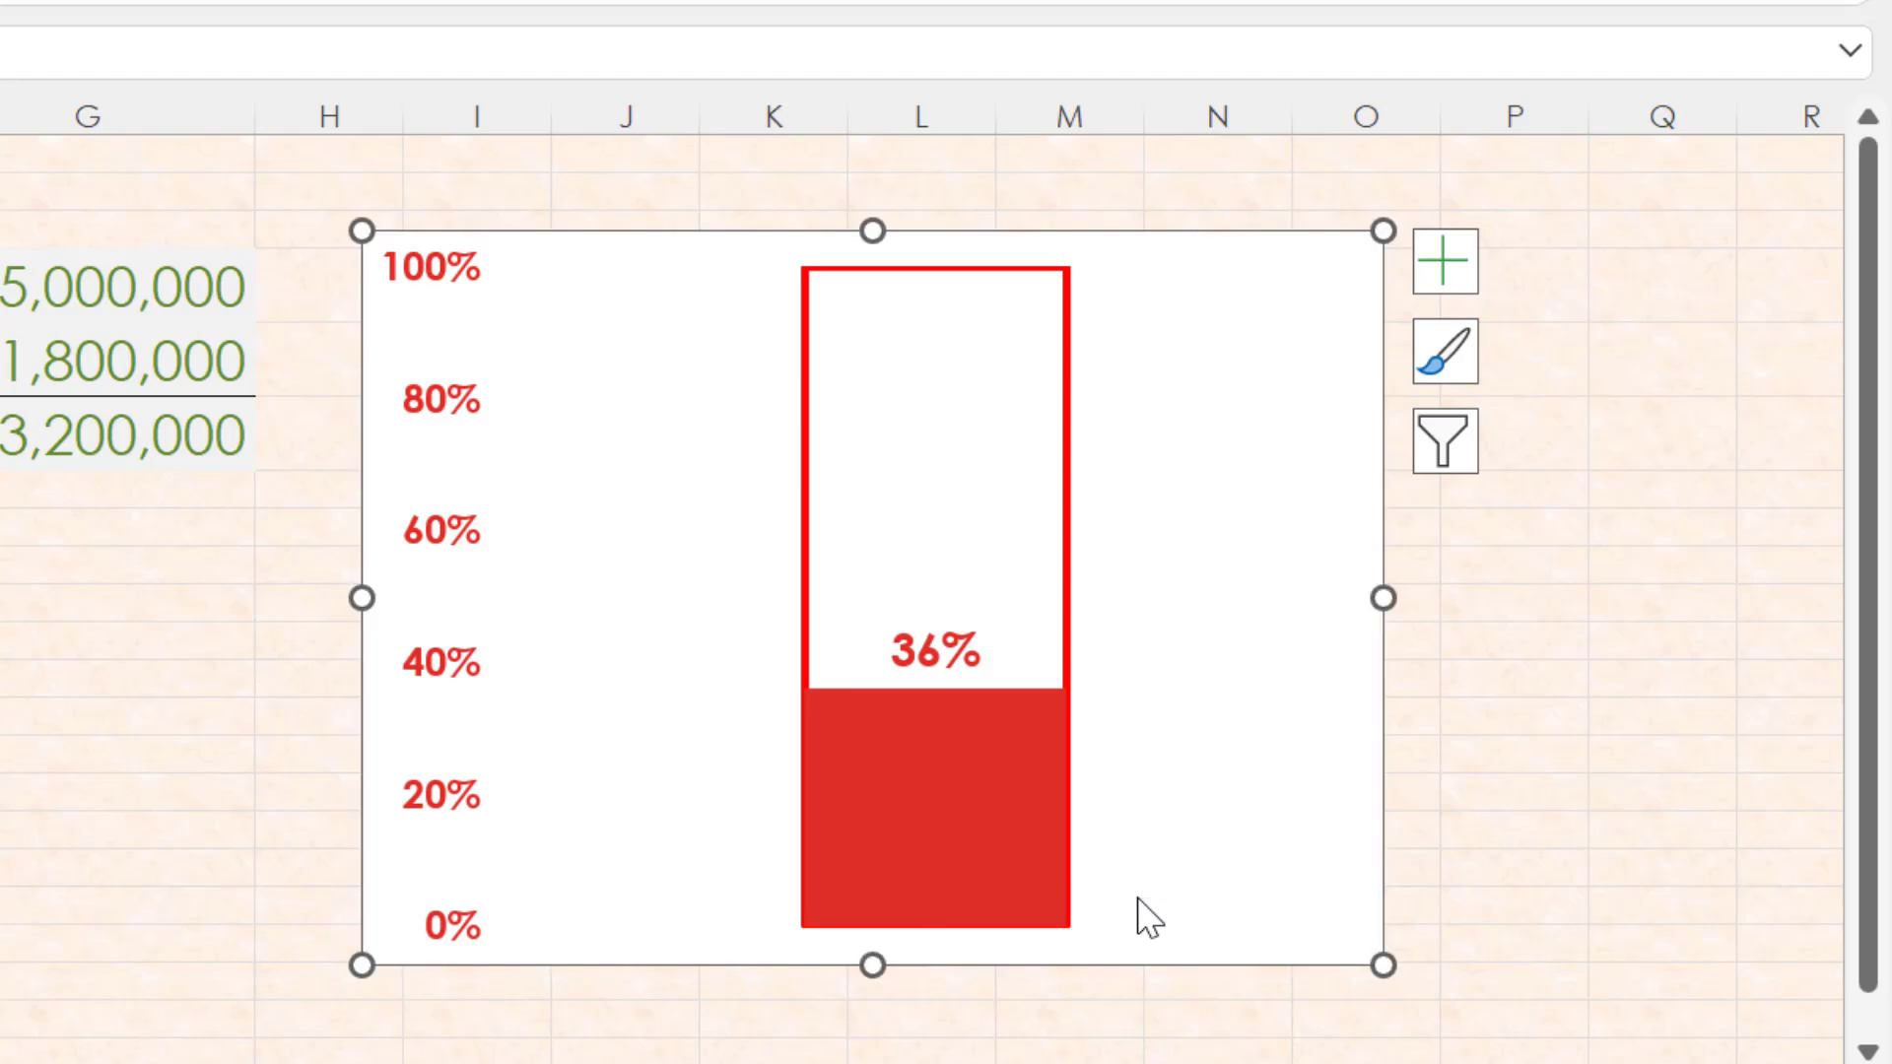
{"action": "left_click_drag", "start_coordinate": [875, 970], "coordinate": [876, 1039]}
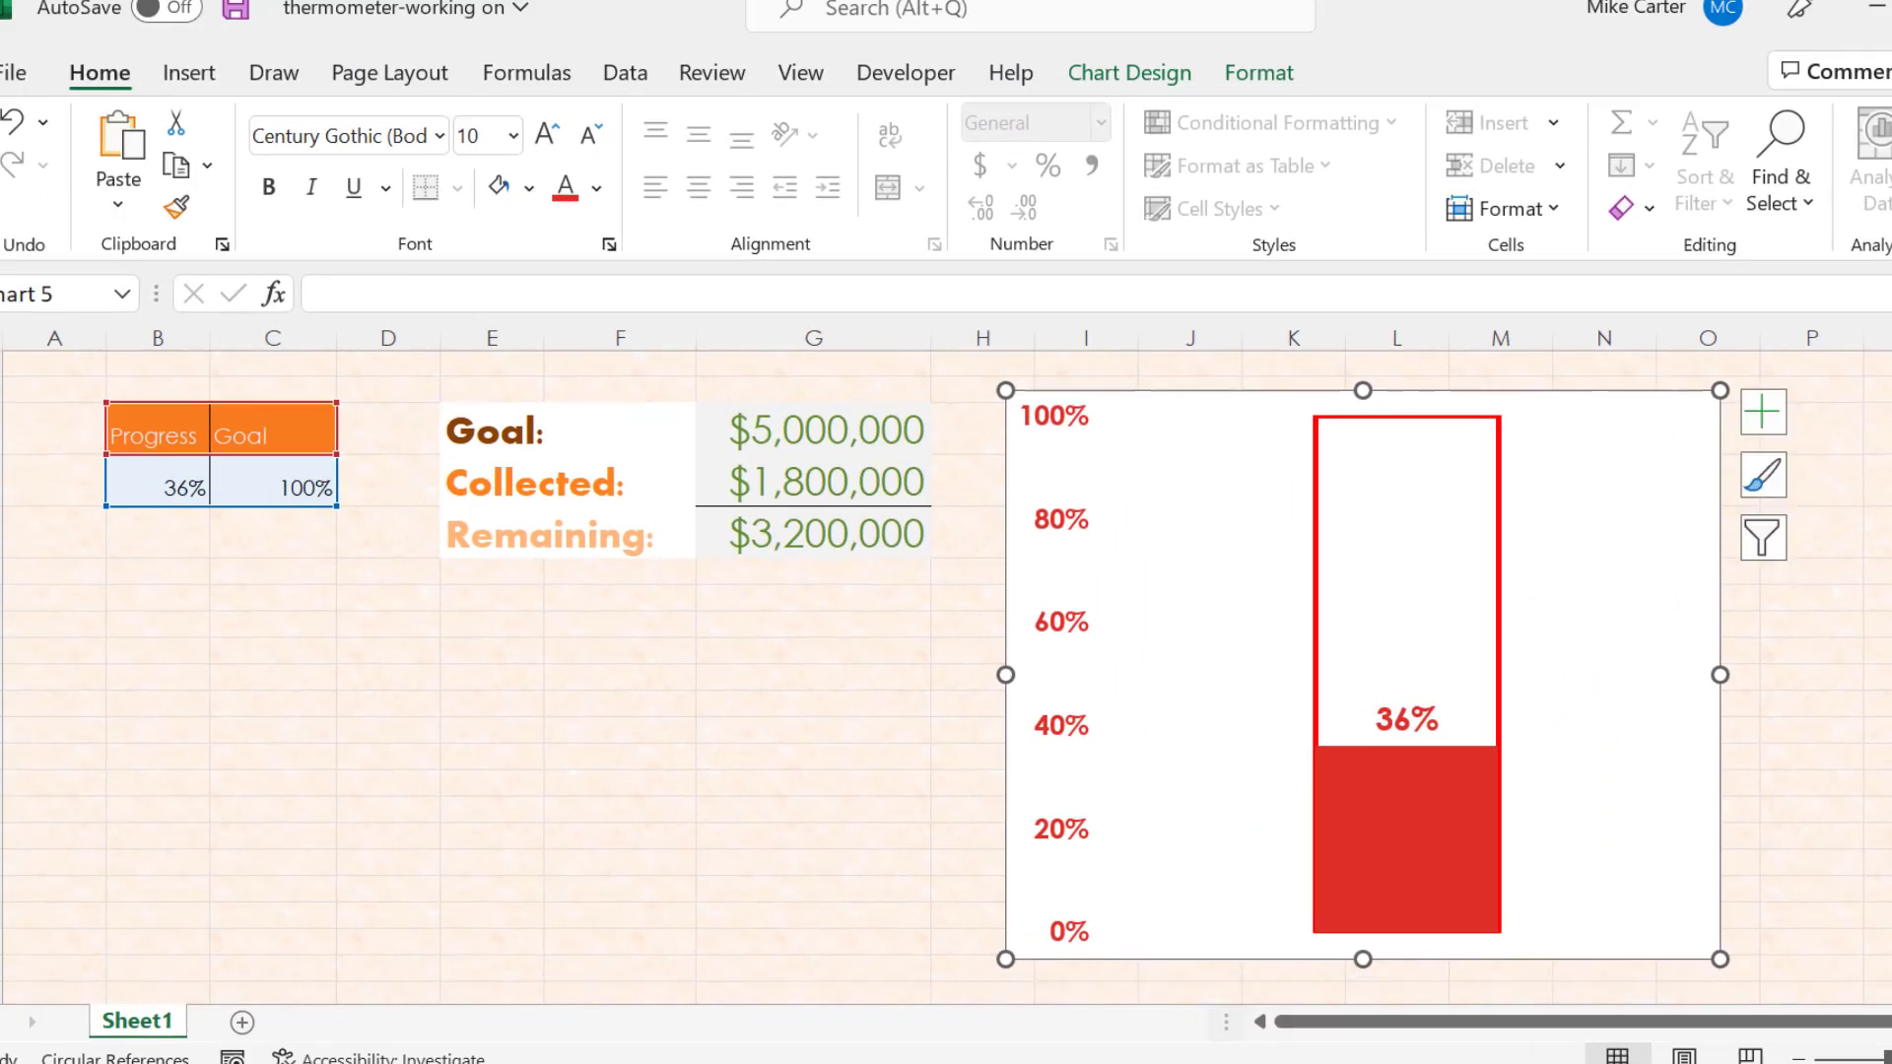
Draw an oval slightly wider than the column over its base inside the chart, and remove the oval's outline
{"action": "left_click", "coordinate": [189, 74]}
{"action": "left_click", "coordinate": [374, 163]}
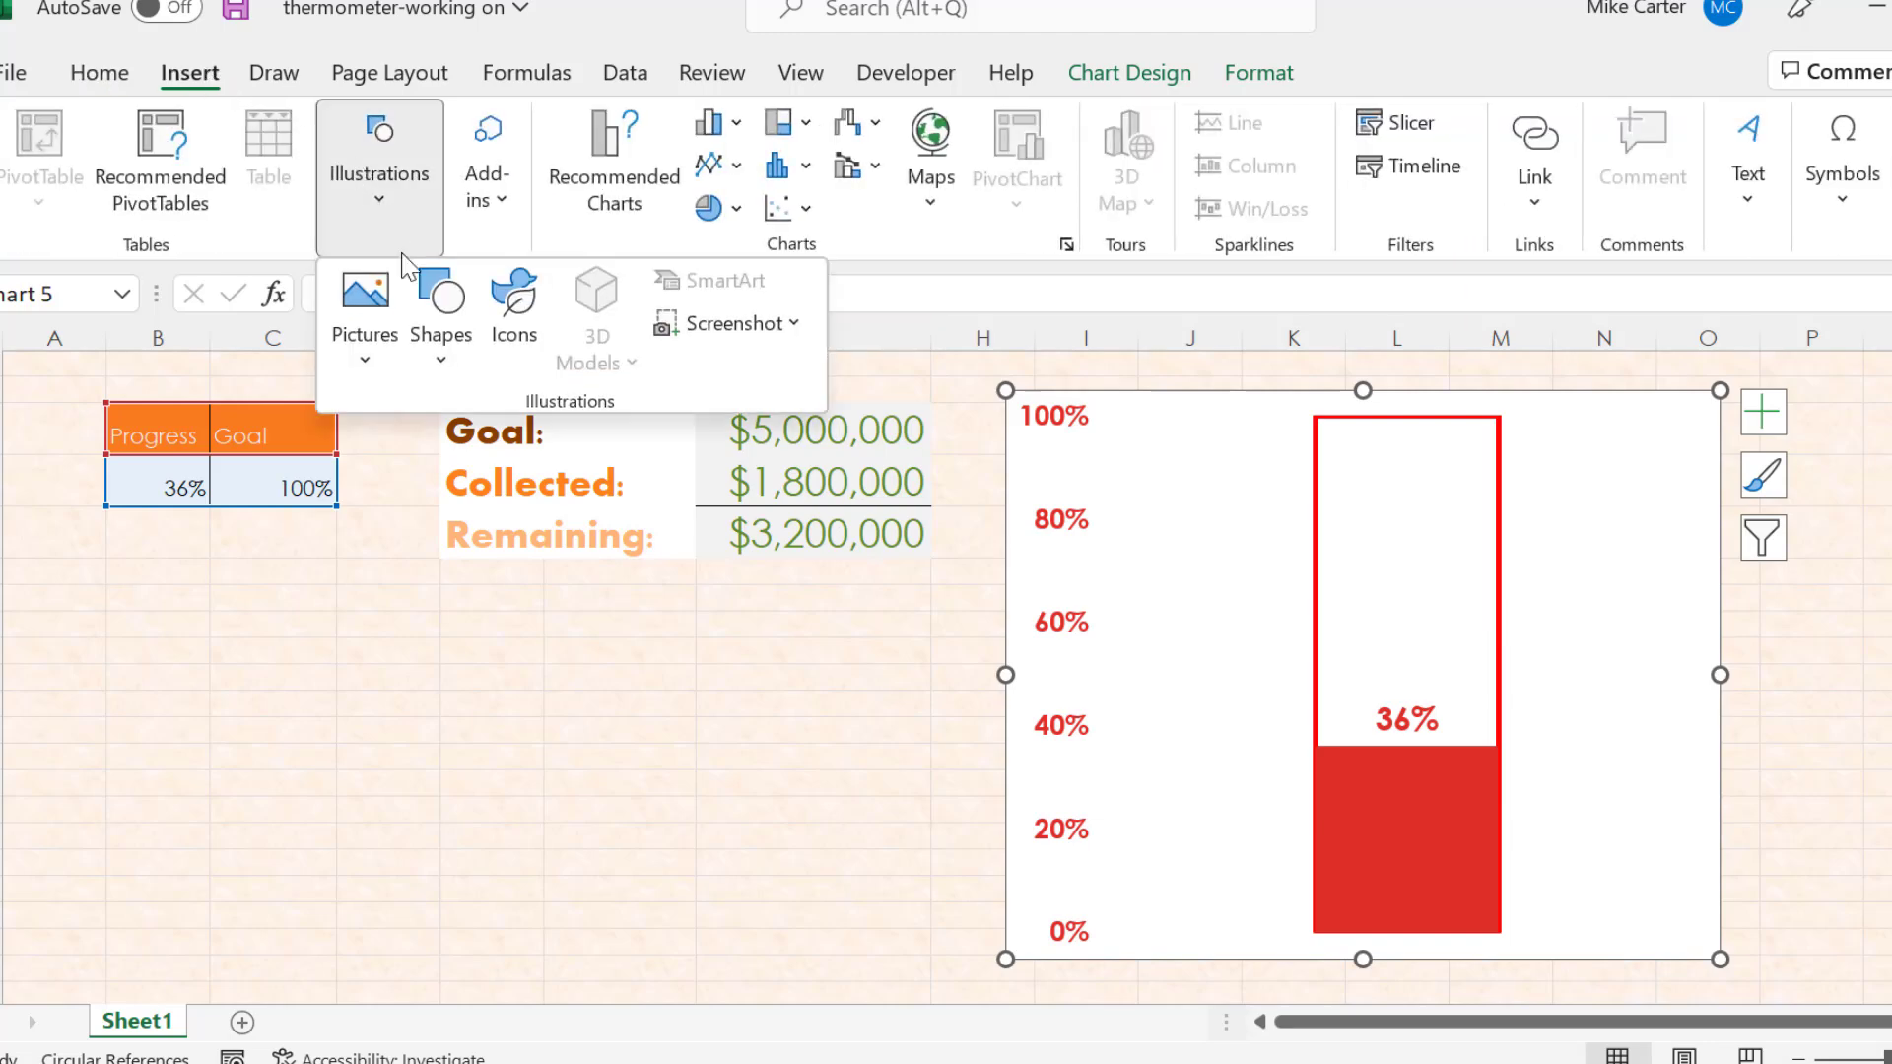
{"action": "left_click", "coordinate": [435, 321]}
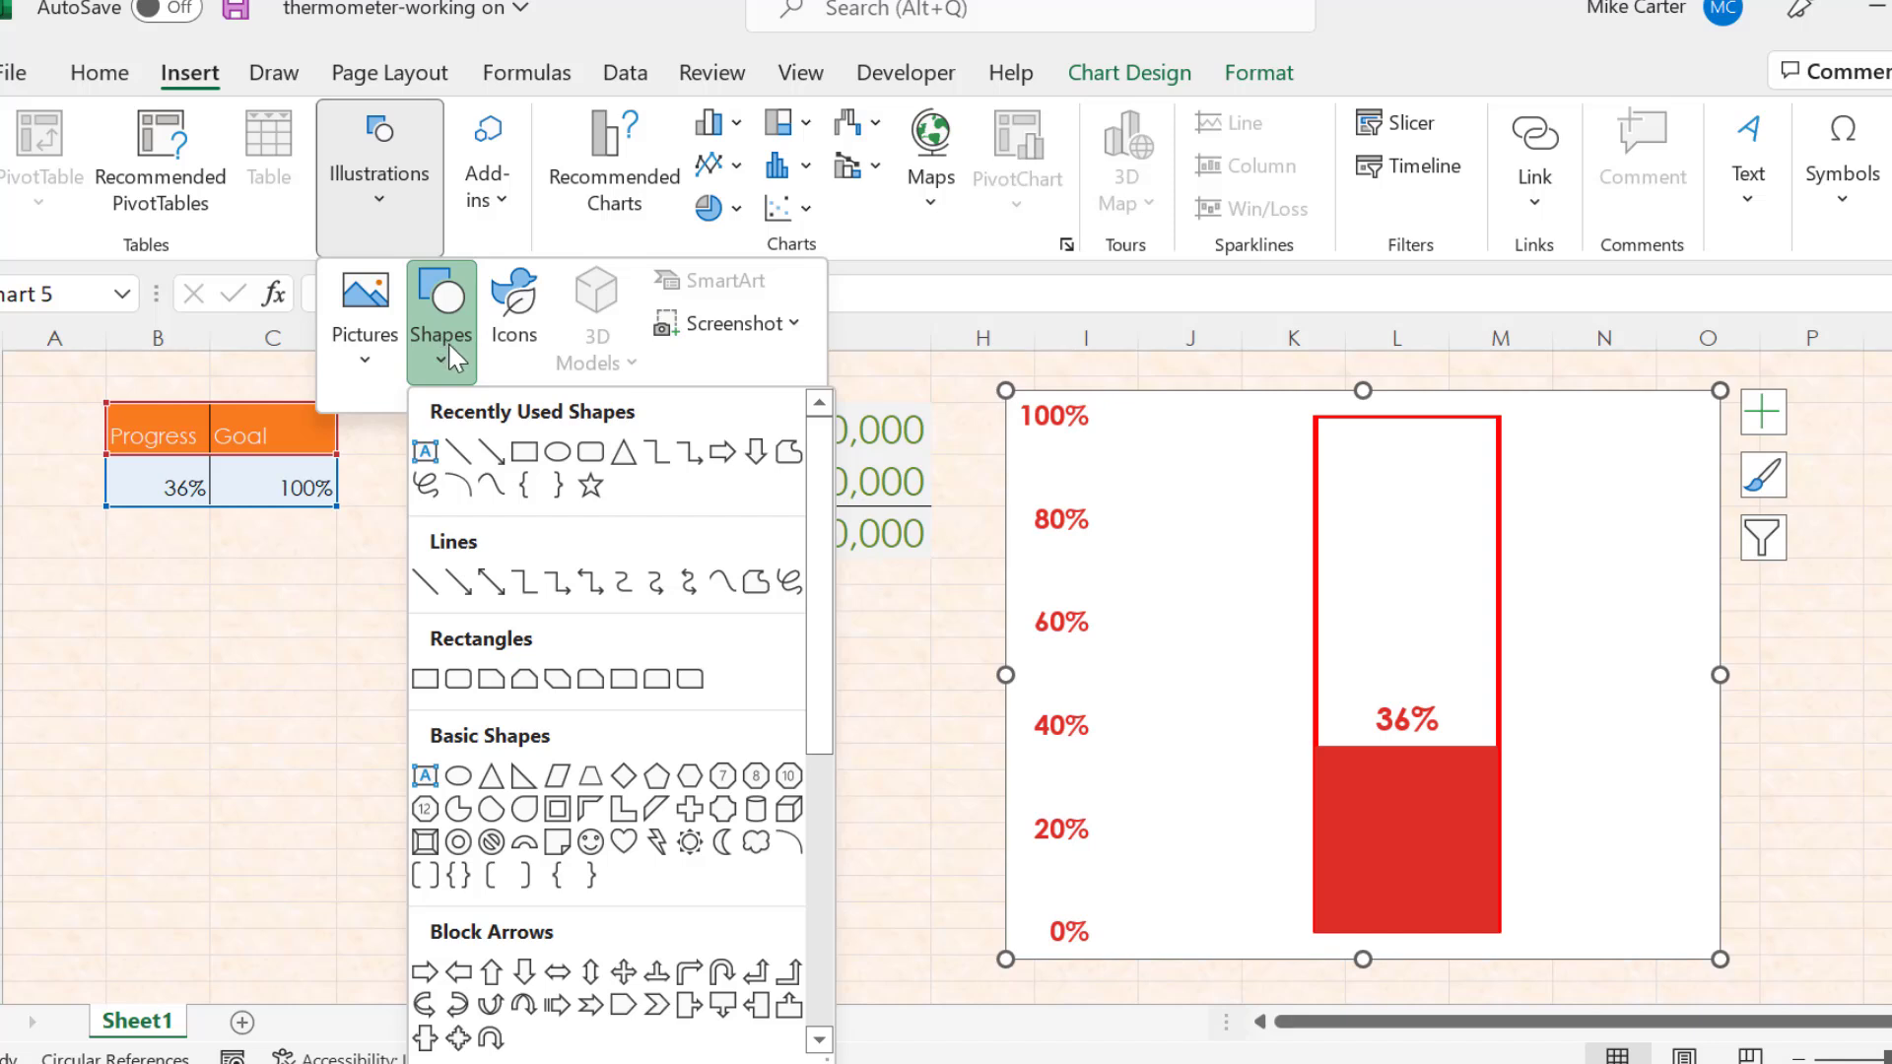
{"action": "left_click", "coordinate": [558, 453]}
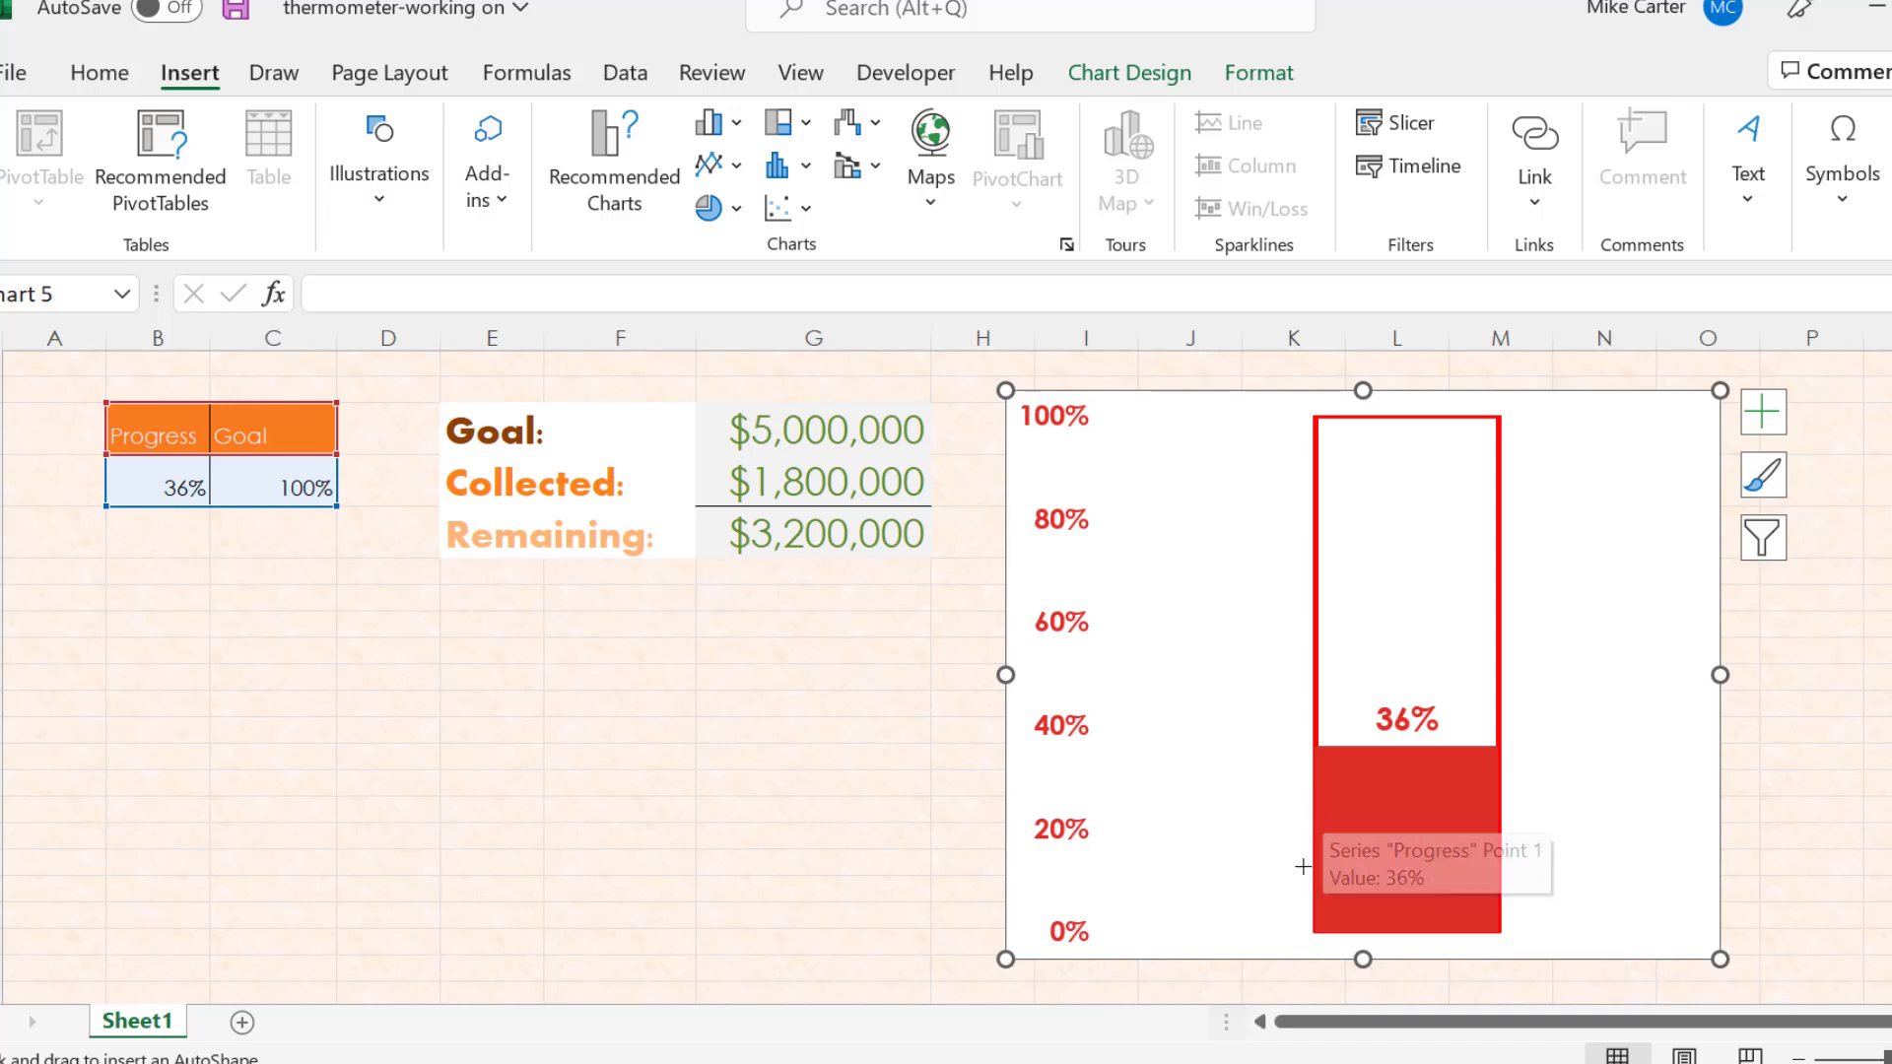
{"action": "left_click_drag", "start_coordinate": [1302, 867], "coordinate": [1507, 972]}
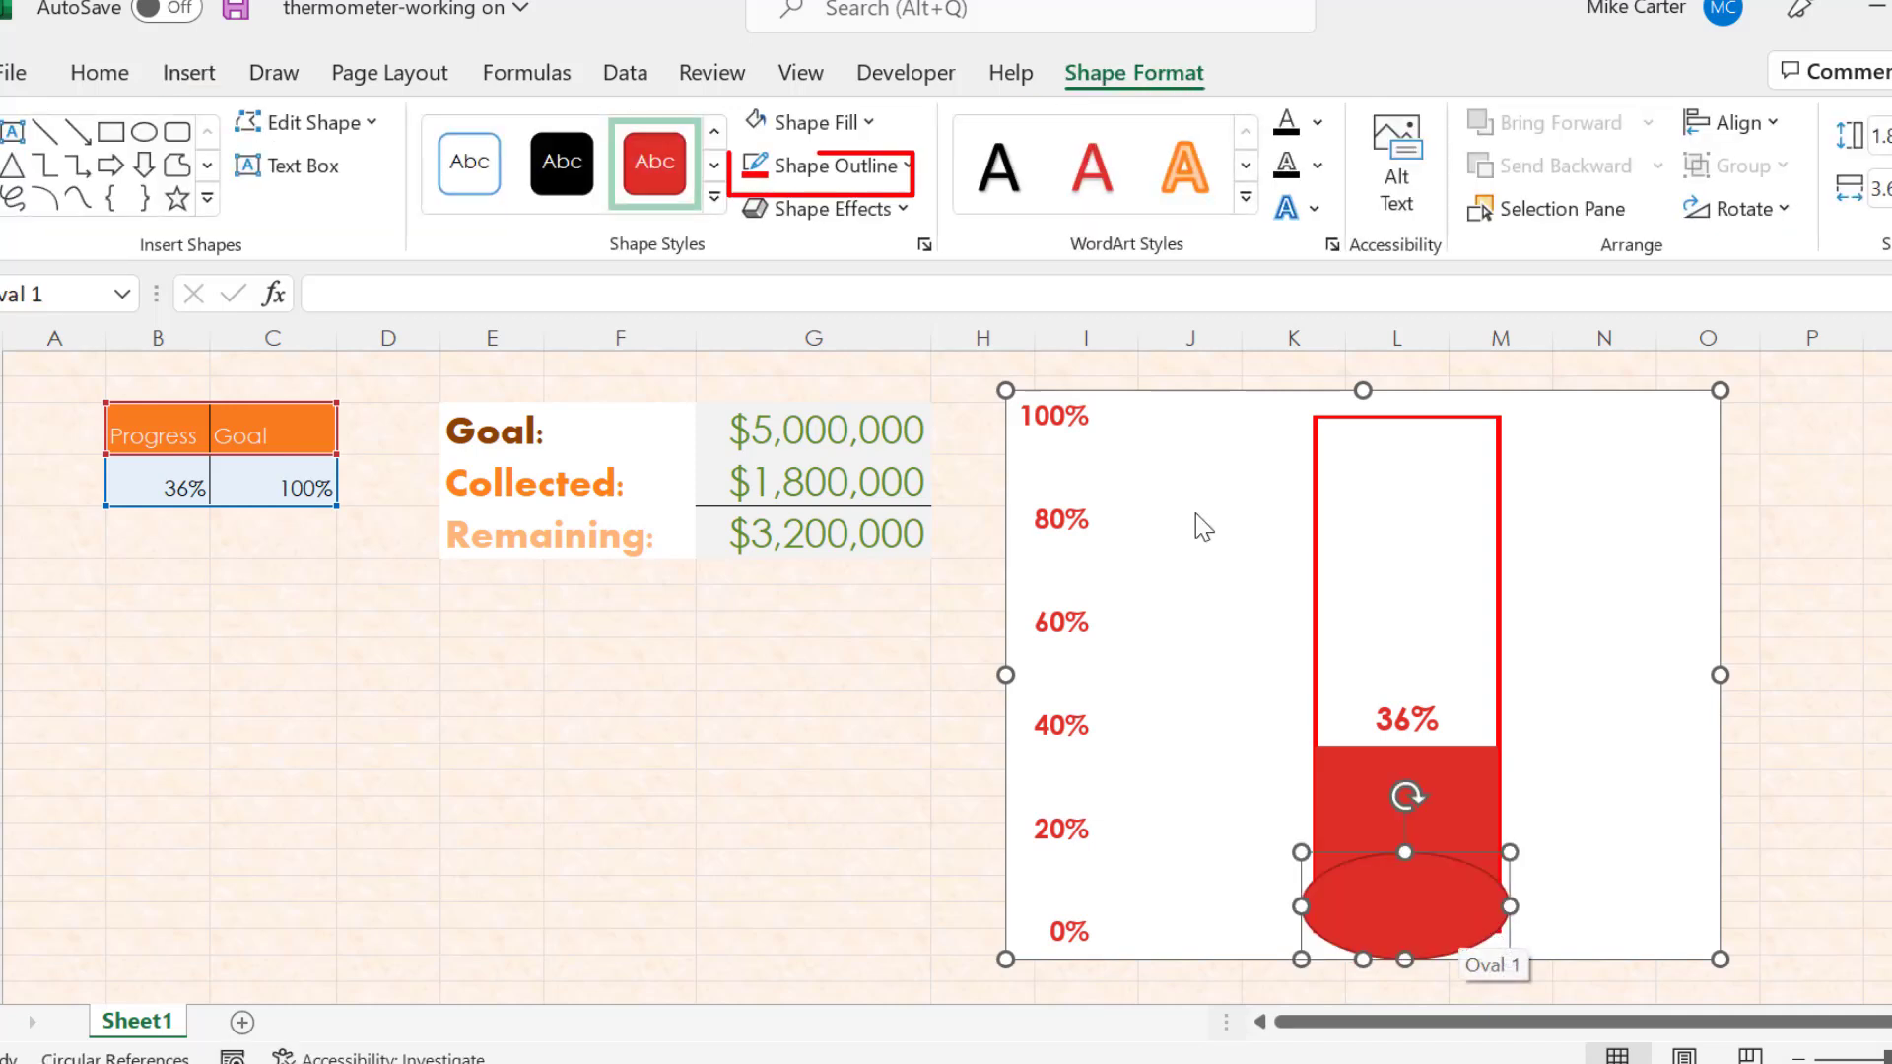
{"action": "left_click", "coordinate": [872, 175]}
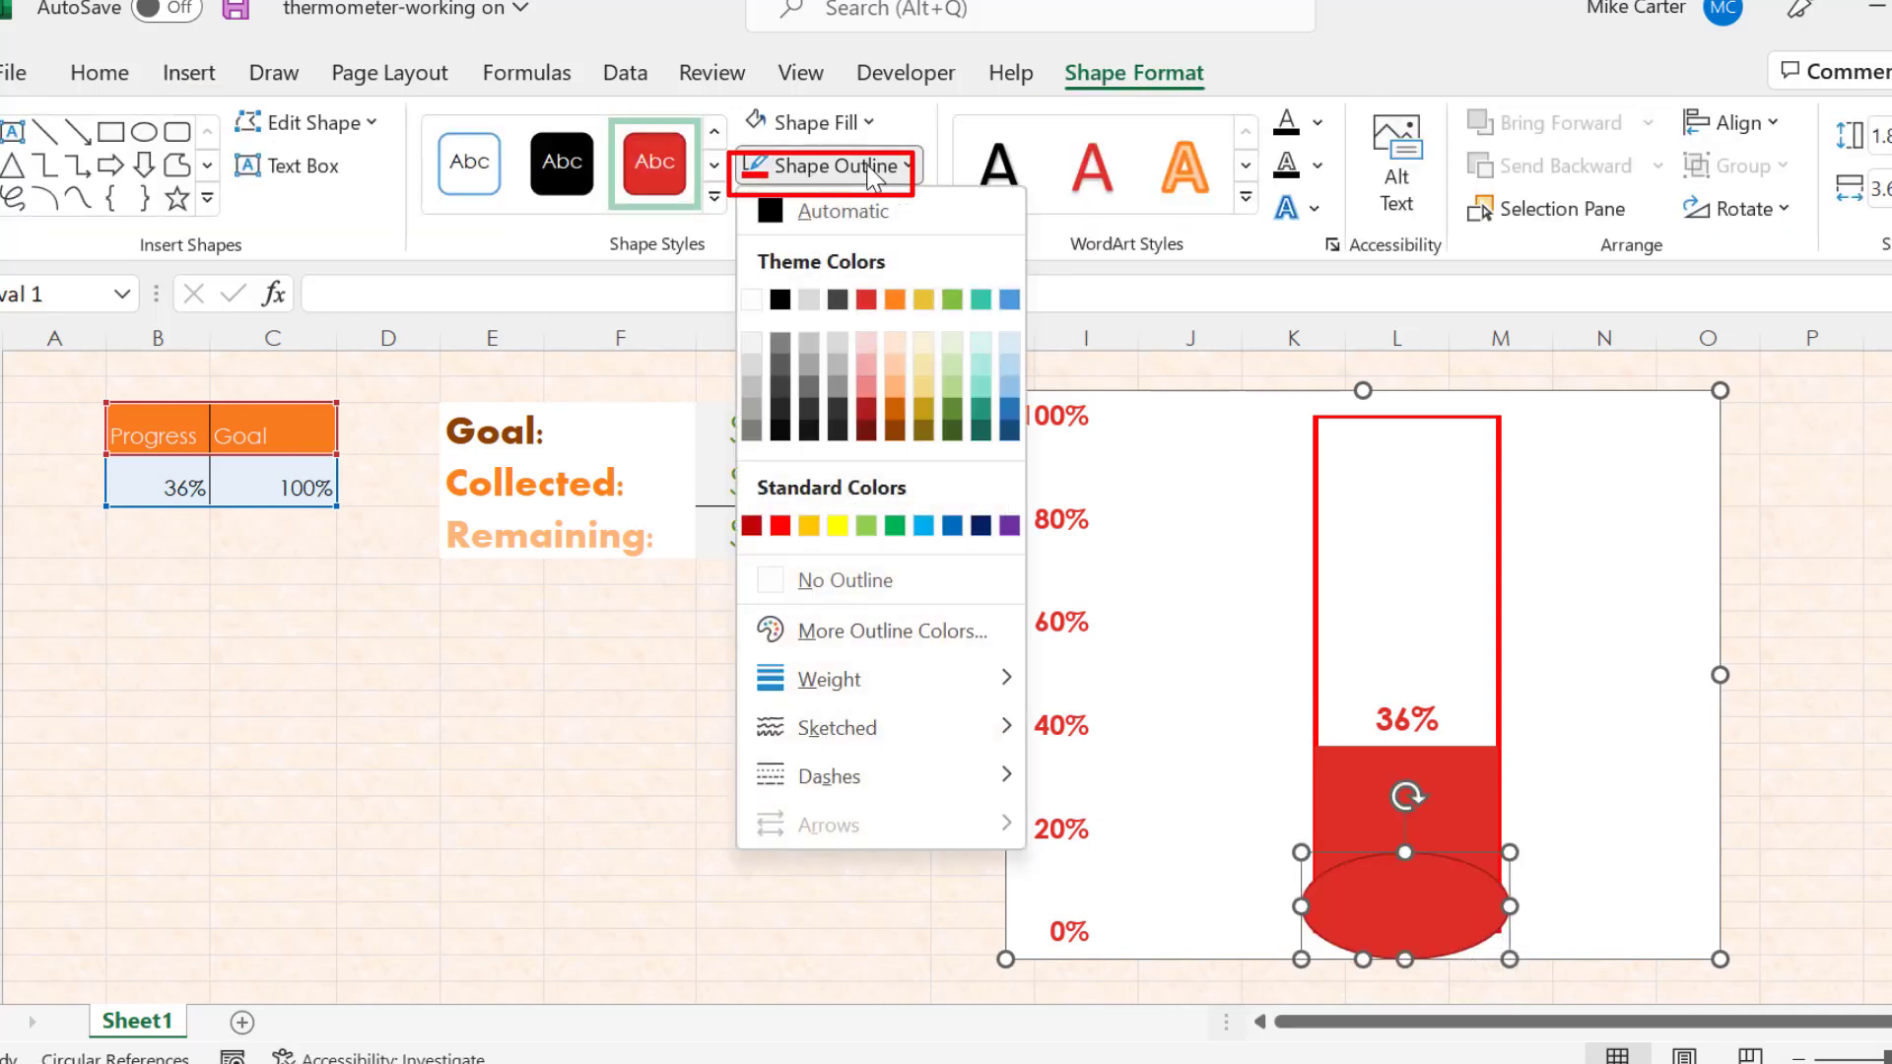
{"action": "left_click", "coordinate": [803, 589]}
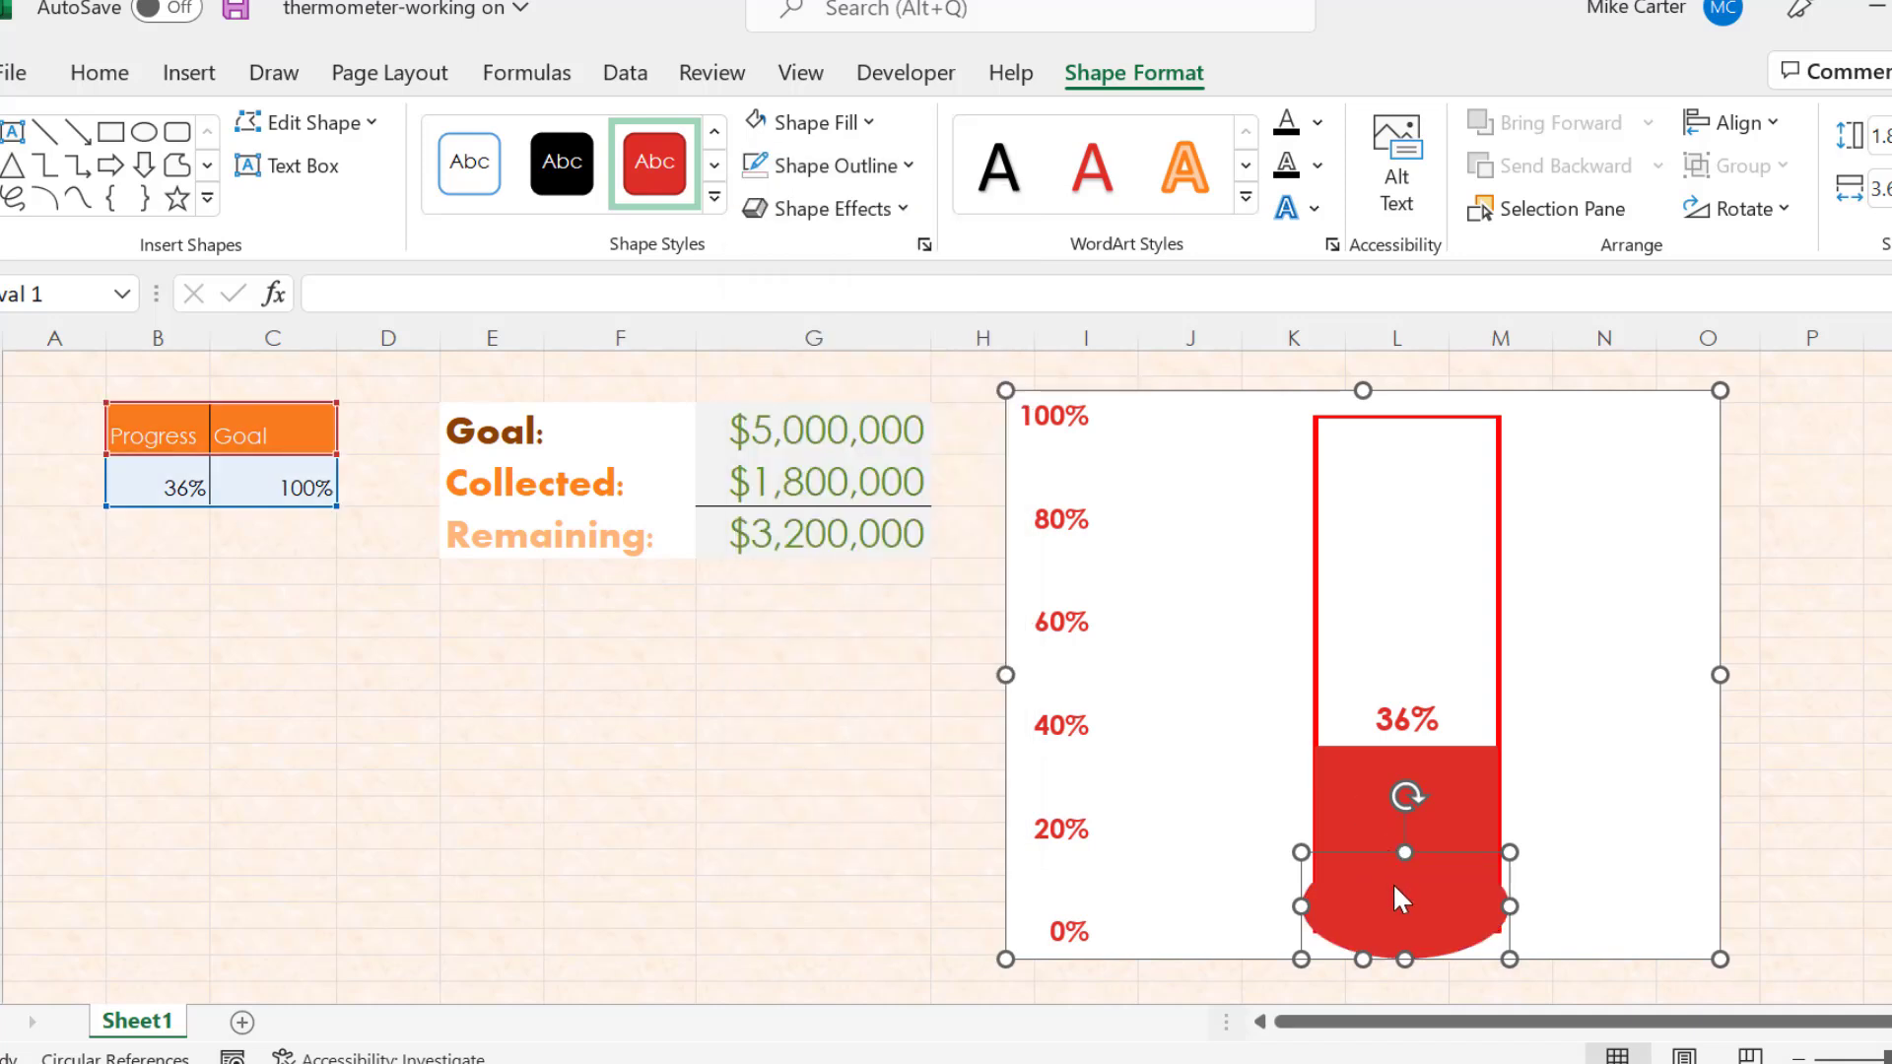